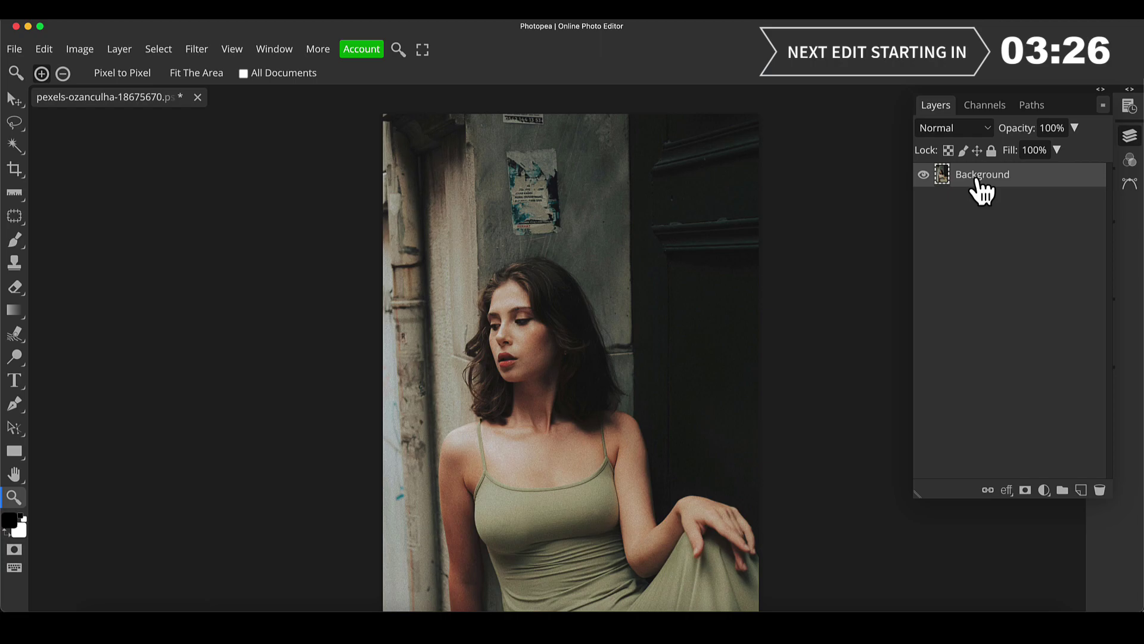
# Step: Make two copies of the Background layer with Ctrl+J and zoom toward the poster
pyautogui.hotkey('ctrl', 'j')
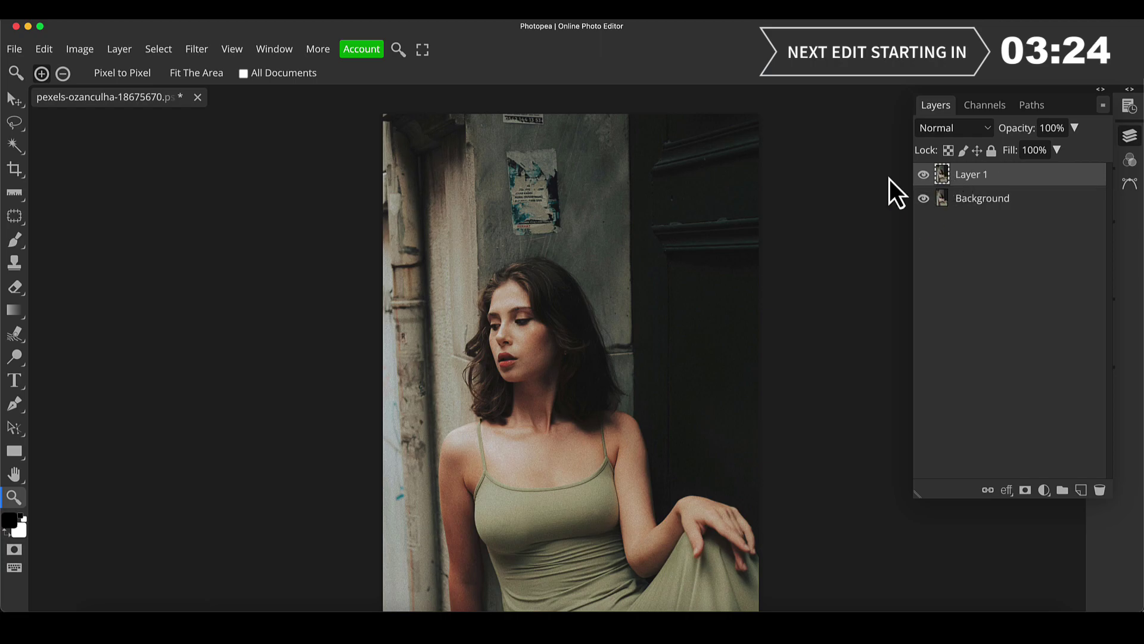
pyautogui.hotkey('ctrl', 'j')
pyautogui.scroll(4, 545, 153)
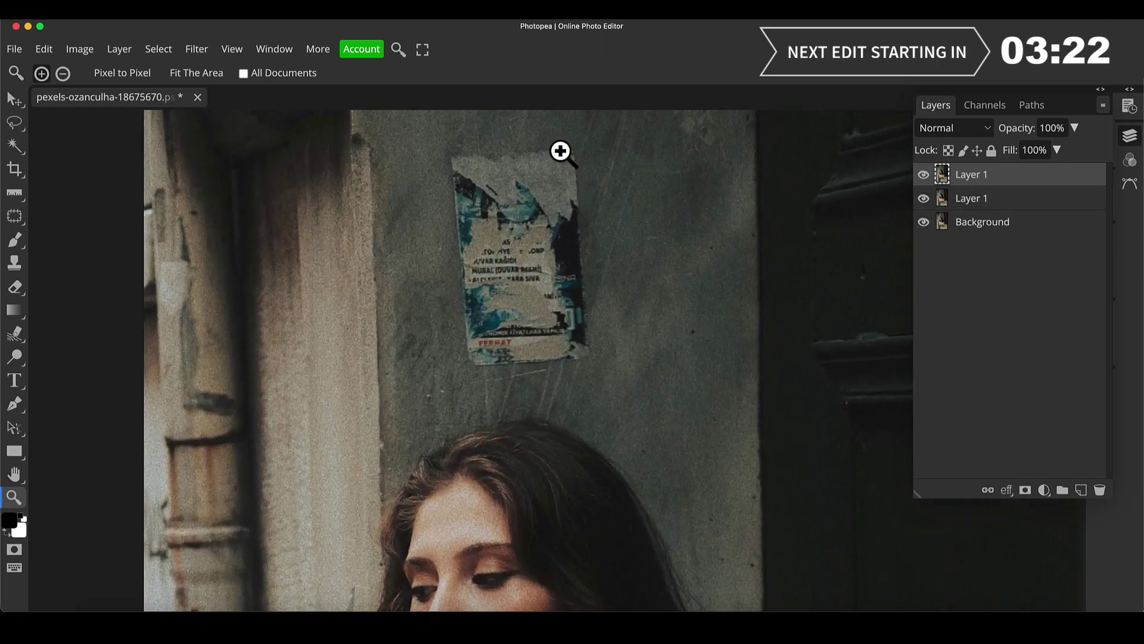
pyautogui.scroll(-1, 549, 149)
pyautogui.scroll(1, 553, 148)
# Step: Shift the view toward the poster and face, then select the Patch Tool
pyautogui.moveTo(611, 179); pyautogui.dragTo(582, 238)
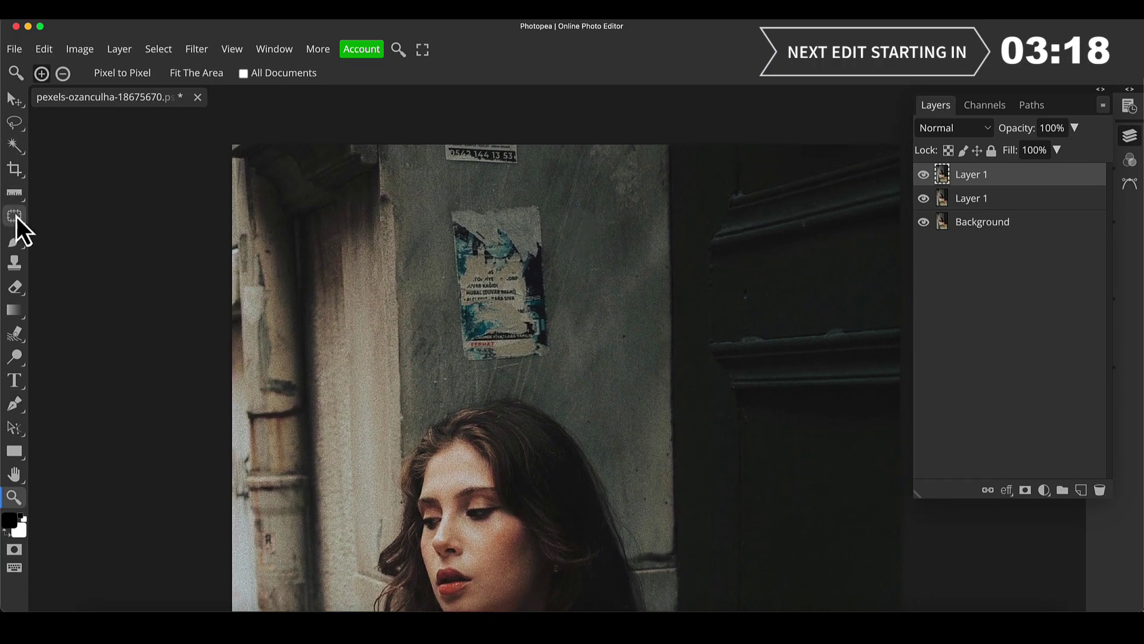
pyautogui.moveTo(16, 217)
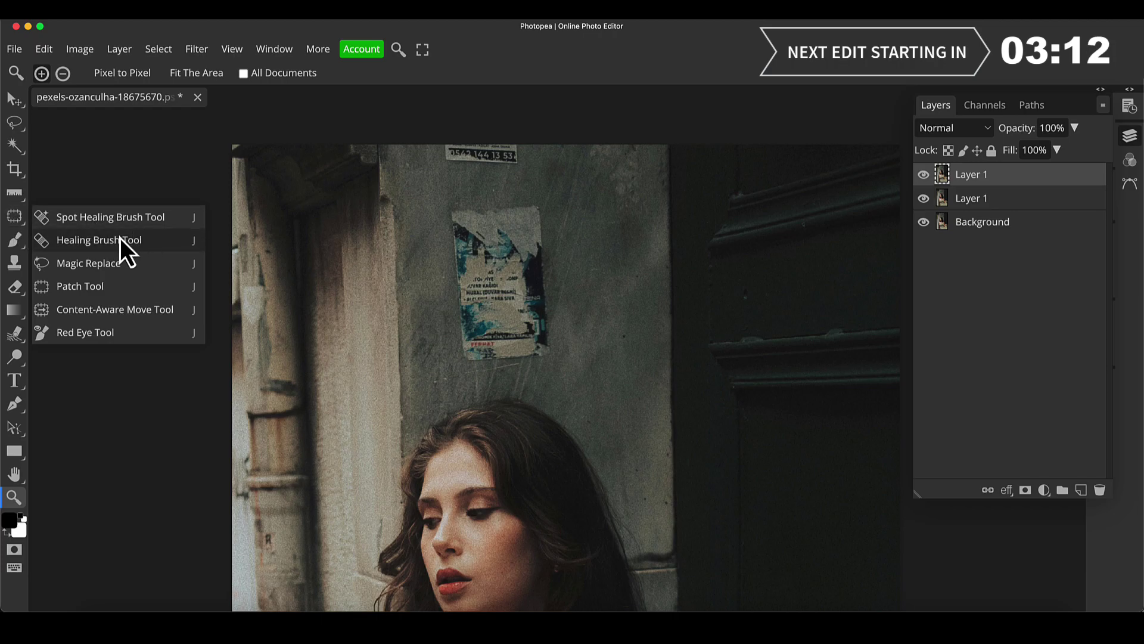
pyautogui.click(98, 289)
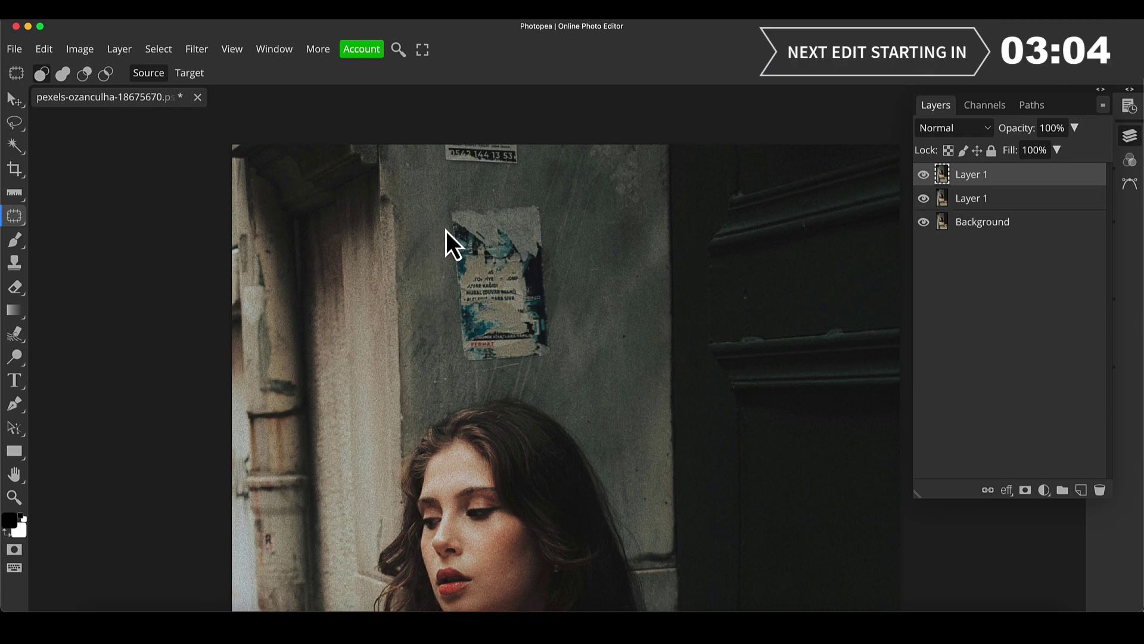
# Step: Patch the torn poster above the woman's head with clean wall texture from the right
pyautogui.moveTo(491, 203)
pyautogui.mouseDown()
pyautogui.moveTo(528, 202)
pyautogui.moveTo(548, 251)
pyautogui.moveTo(551, 365)
pyautogui.moveTo(482, 372)
pyautogui.moveTo(457, 346)
pyautogui.moveTo(448, 234)
pyautogui.mouseUp()
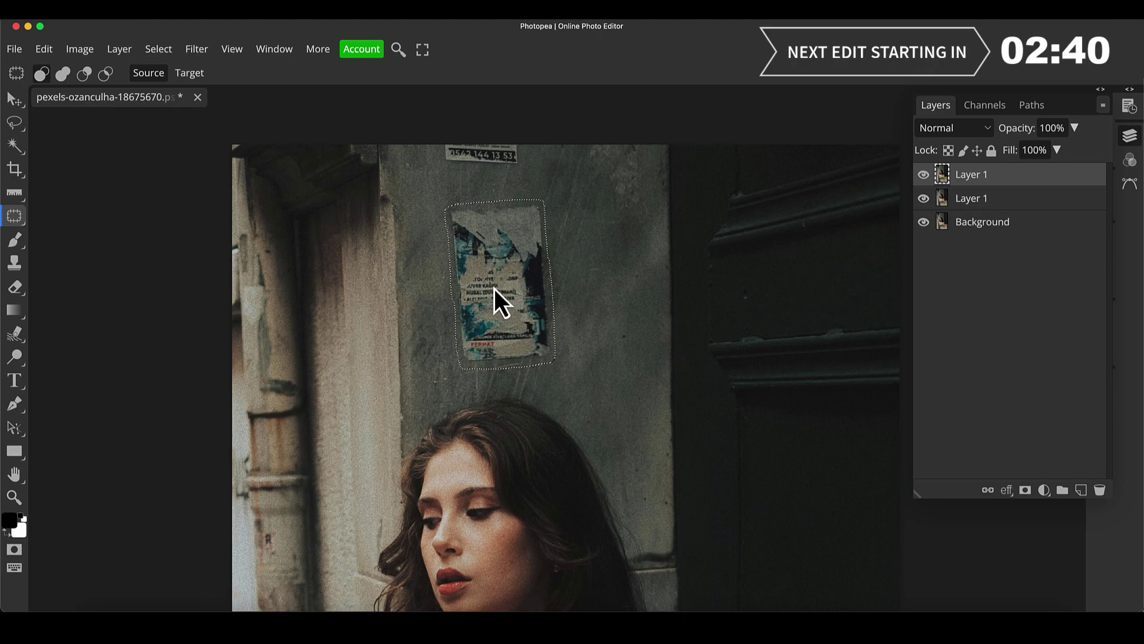
pyautogui.moveTo(495, 288); pyautogui.dragTo(577, 309)
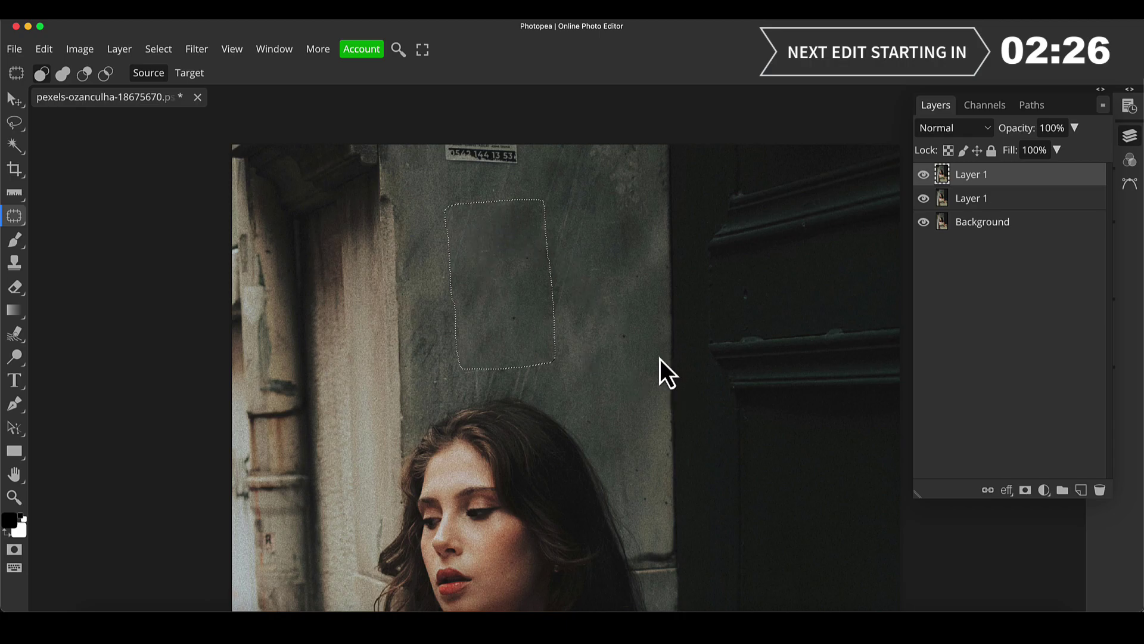
pyautogui.click(489, 305)
pyautogui.press('z')
pyautogui.click(531, 273)
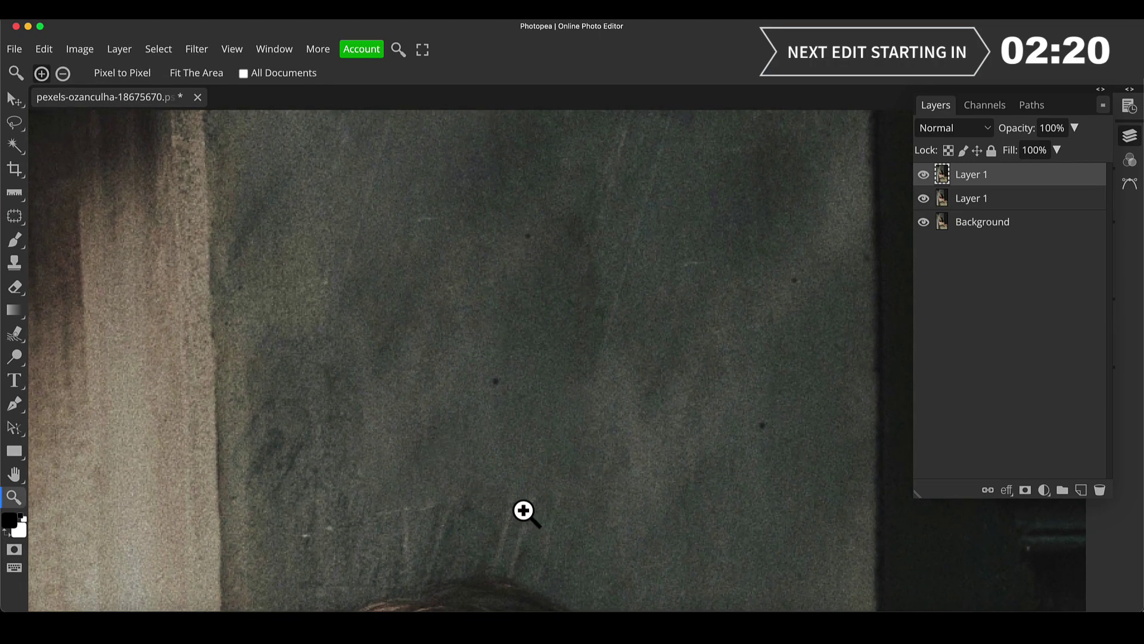
pyautogui.click(539, 279)
pyautogui.click(540, 279)
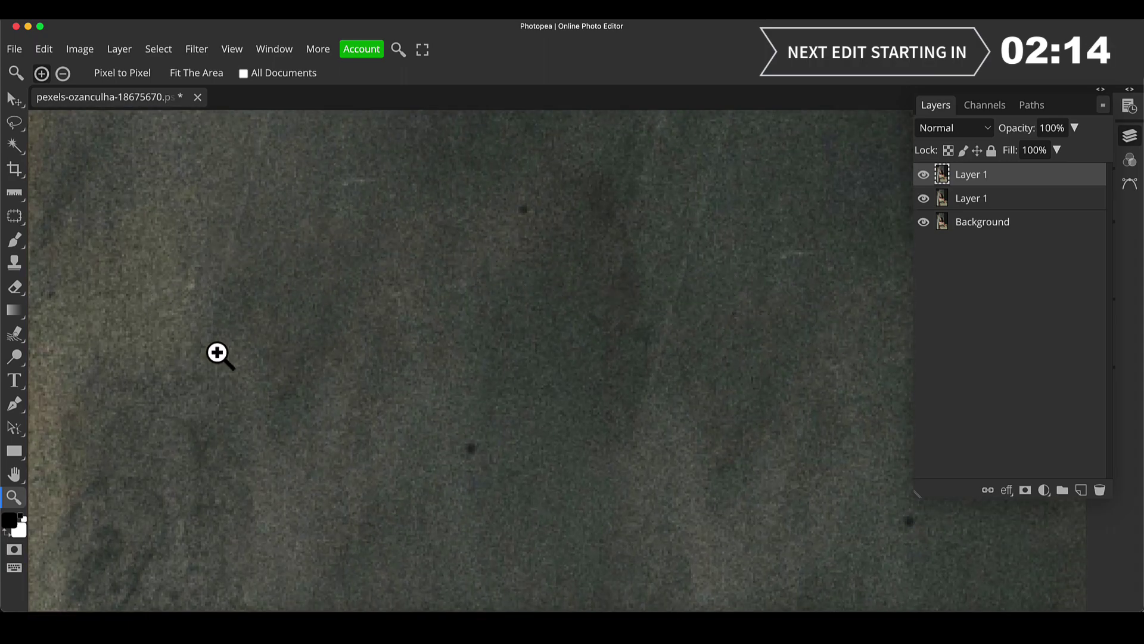
pyautogui.keyDown('alt'); pyautogui.click(496, 306); pyautogui.keyUp('alt')
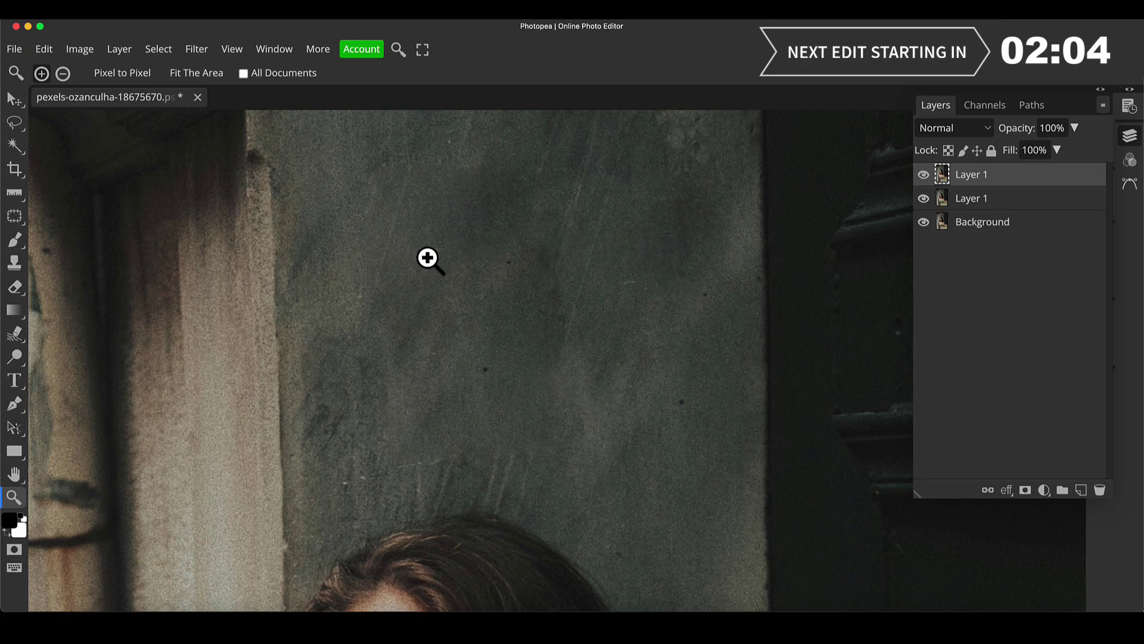
# Step: Patch the small marks and scratches on the wall just above the hair, then deselect
pyautogui.press('j')
pyautogui.moveTo(505, 260); pyautogui.dragTo(508, 263)
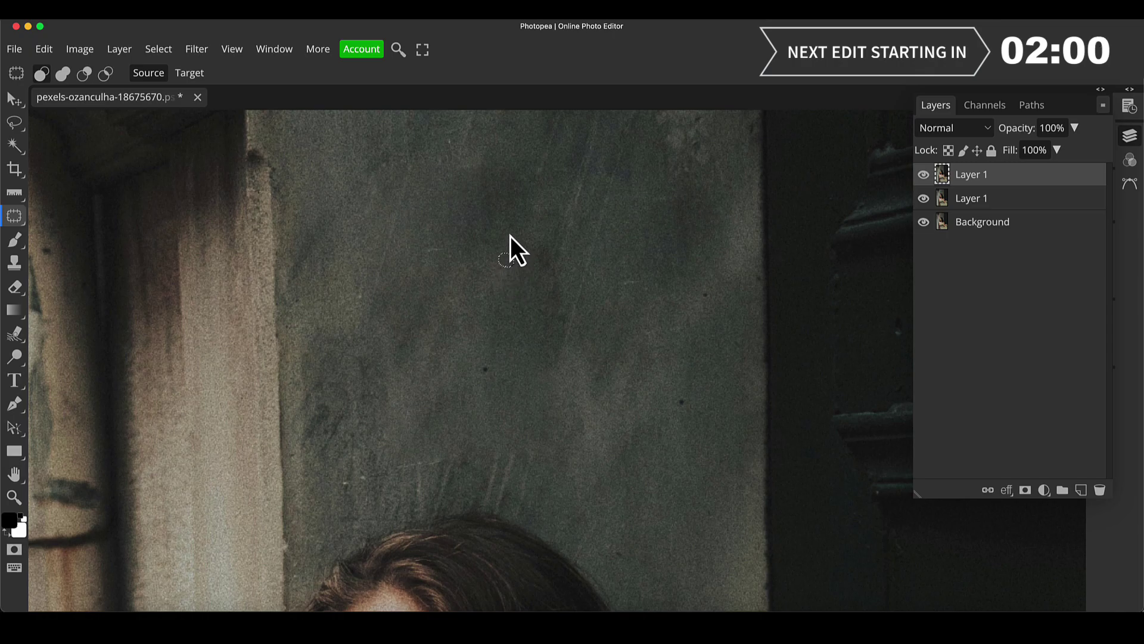
pyautogui.moveTo(495, 360)
pyautogui.mouseDown()
pyautogui.moveTo(477, 380)
pyautogui.moveTo(489, 366)
pyautogui.mouseUp()
pyautogui.press('space')
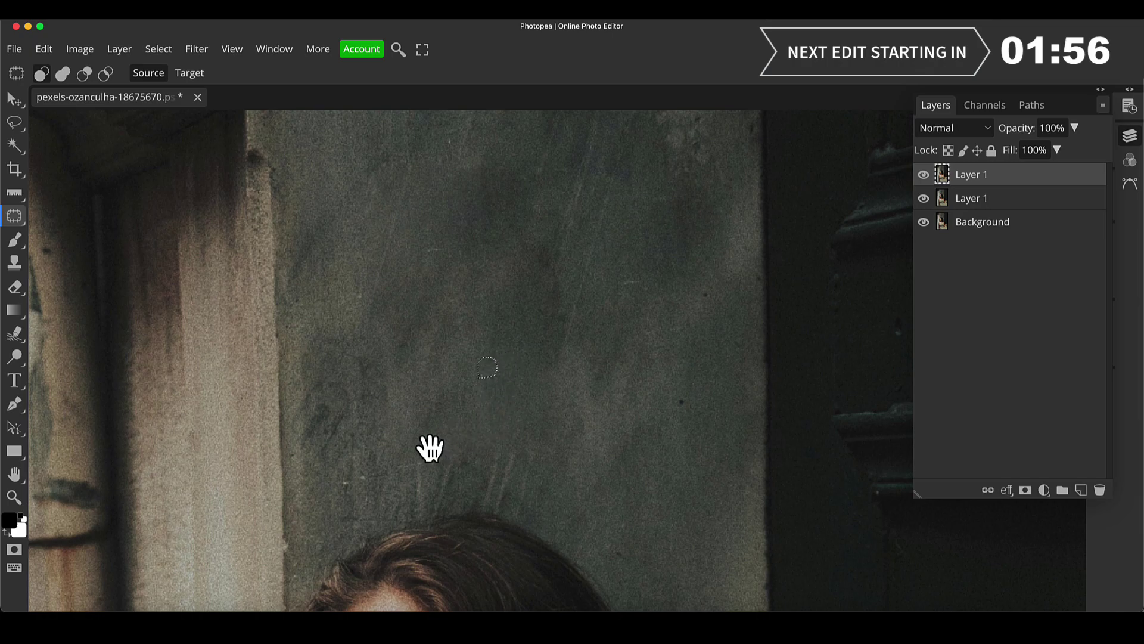
pyautogui.moveTo(616, 258); pyautogui.dragTo(645, 260)
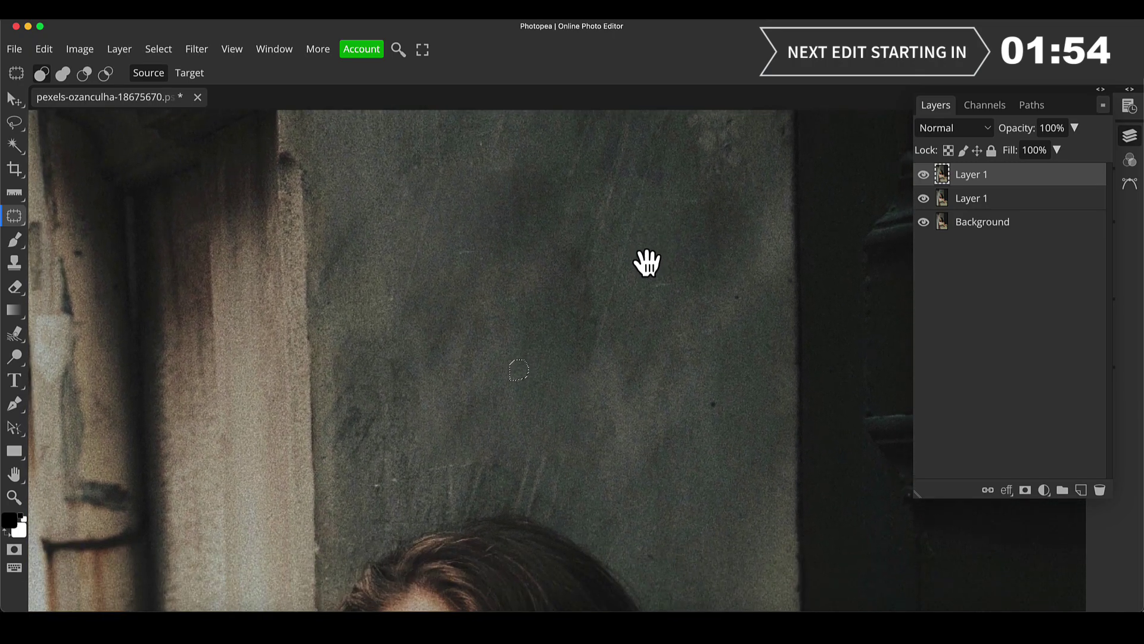
pyautogui.press('space')
pyautogui.moveTo(481, 409); pyautogui.dragTo(492, 339)
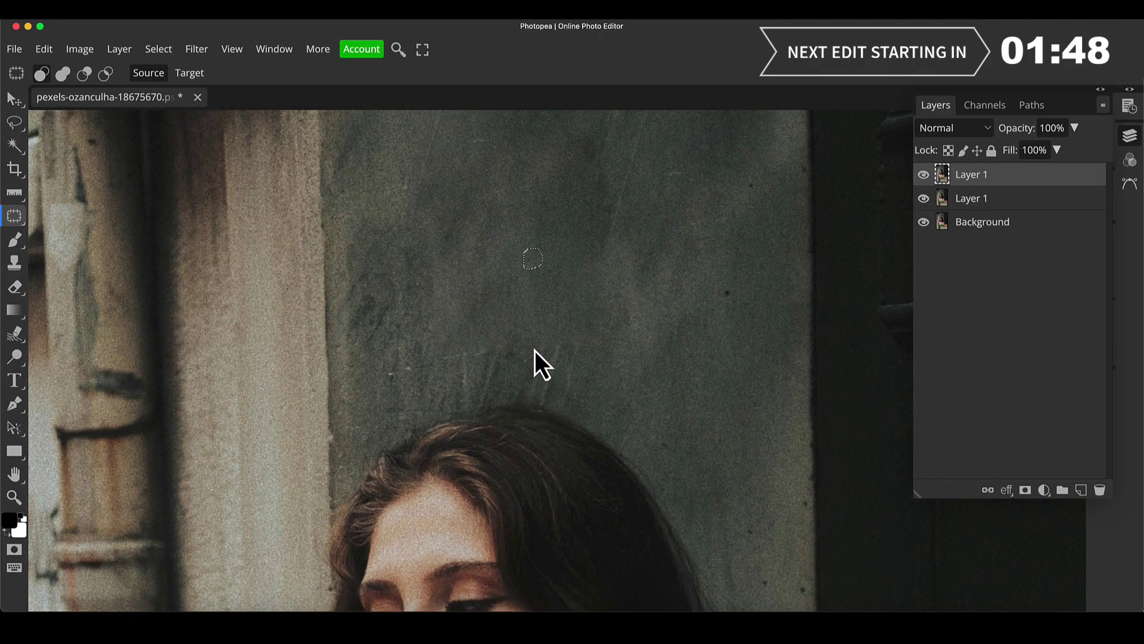
pyautogui.moveTo(578, 339)
pyautogui.mouseDown()
pyautogui.moveTo(570, 400)
pyautogui.moveTo(554, 408)
pyautogui.moveTo(526, 403)
pyautogui.moveTo(526, 371)
pyautogui.mouseUp()
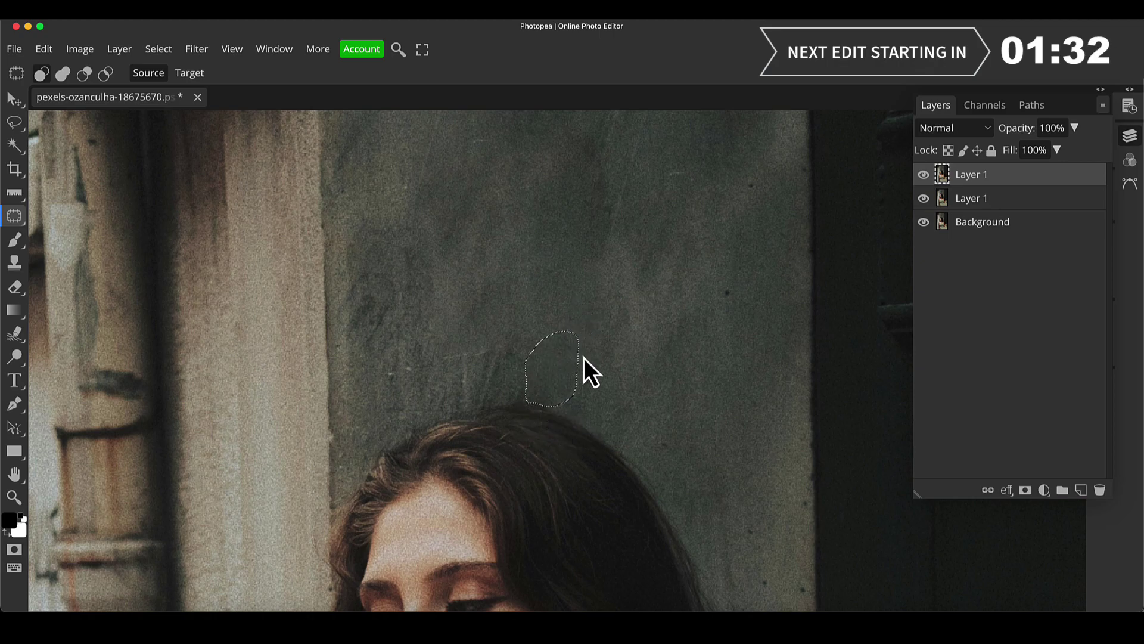
pyautogui.hotkey('ctrl', 'd')
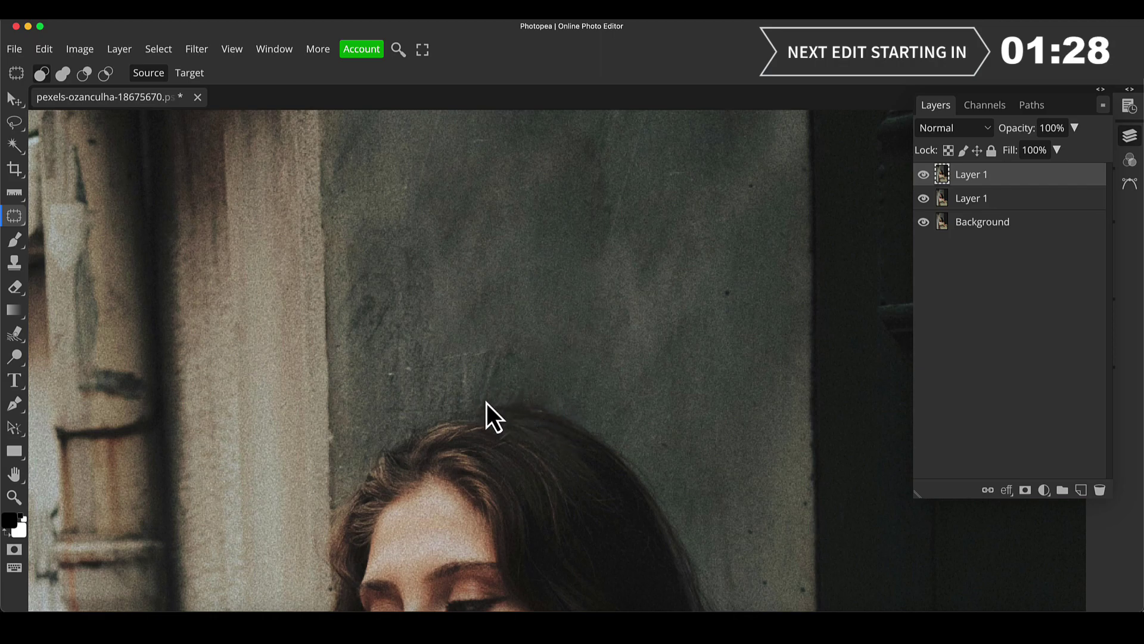
# Step: Patch two more wall marks above and left of the hair, deselecting after each
pyautogui.moveTo(462, 413)
pyautogui.mouseDown()
pyautogui.moveTo(443, 359)
pyautogui.moveTo(504, 356)
pyautogui.moveTo(484, 410)
pyautogui.moveTo(463, 414)
pyautogui.mouseUp()
pyautogui.moveTo(481, 355); pyautogui.dragTo(539, 313)
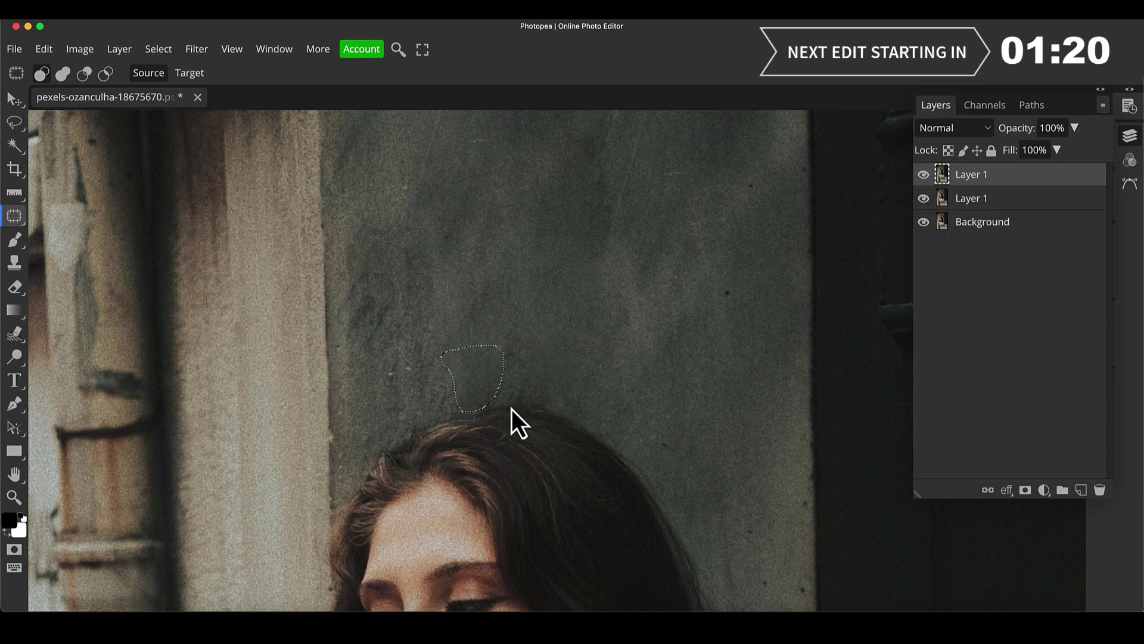
pyautogui.hotkey('ctrl', 'd')
pyautogui.moveTo(384, 404)
pyautogui.mouseDown()
pyautogui.moveTo(388, 370)
pyautogui.moveTo(414, 356)
pyautogui.moveTo(453, 380)
pyautogui.moveTo(439, 415)
pyautogui.mouseUp()
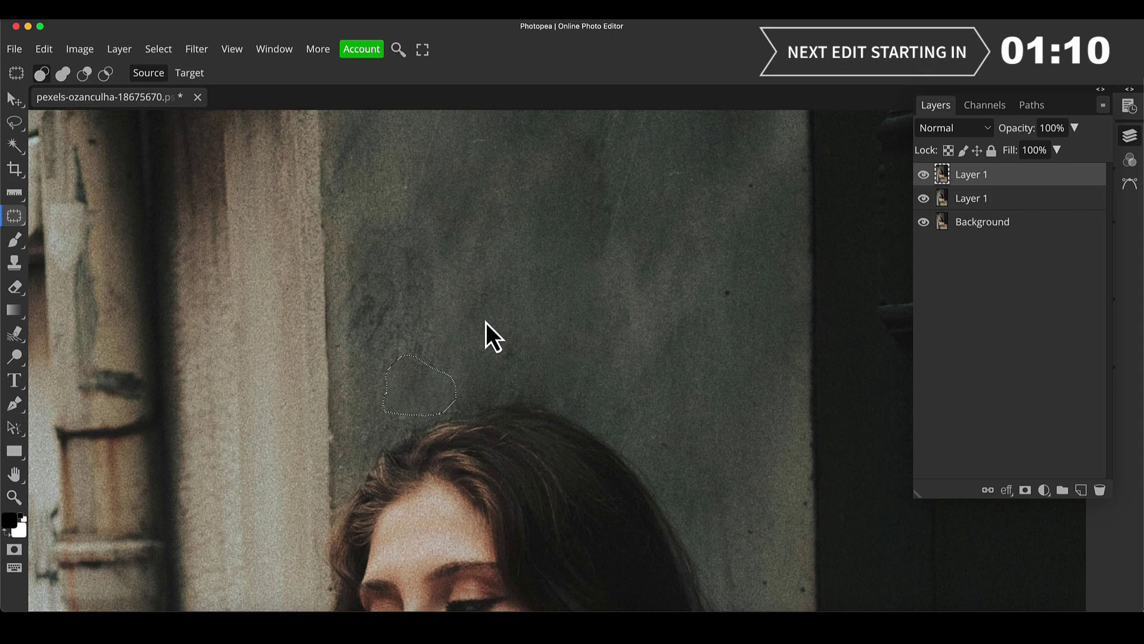
pyautogui.hotkey('ctrl', 'd')
# Step: Zoom in on the phone-number sign and patch it with wall texture from below
pyautogui.press('z')
pyautogui.scroll(-3, 646, 367)
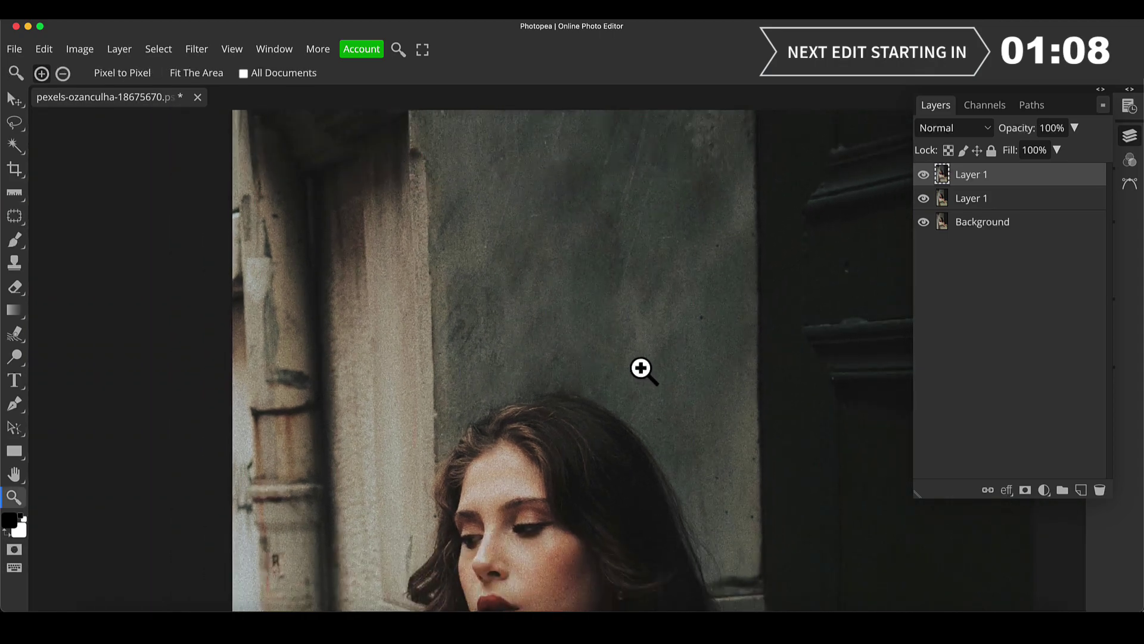
pyautogui.press('space')
pyautogui.moveTo(615, 321); pyautogui.dragTo(594, 365)
pyautogui.click(561, 283)
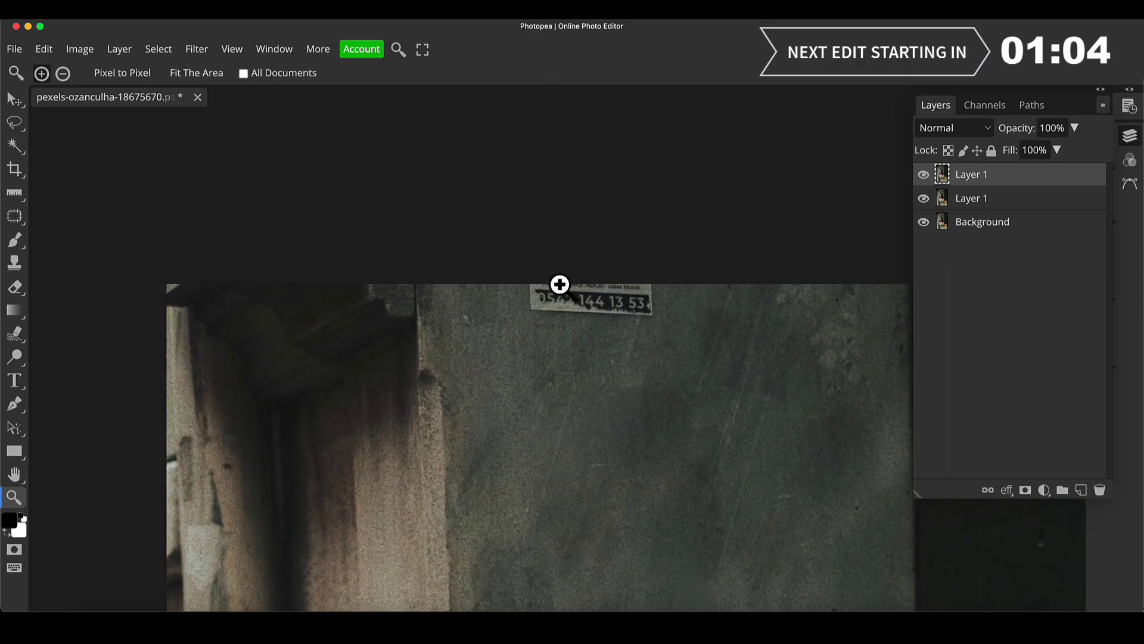
pyautogui.press('j')
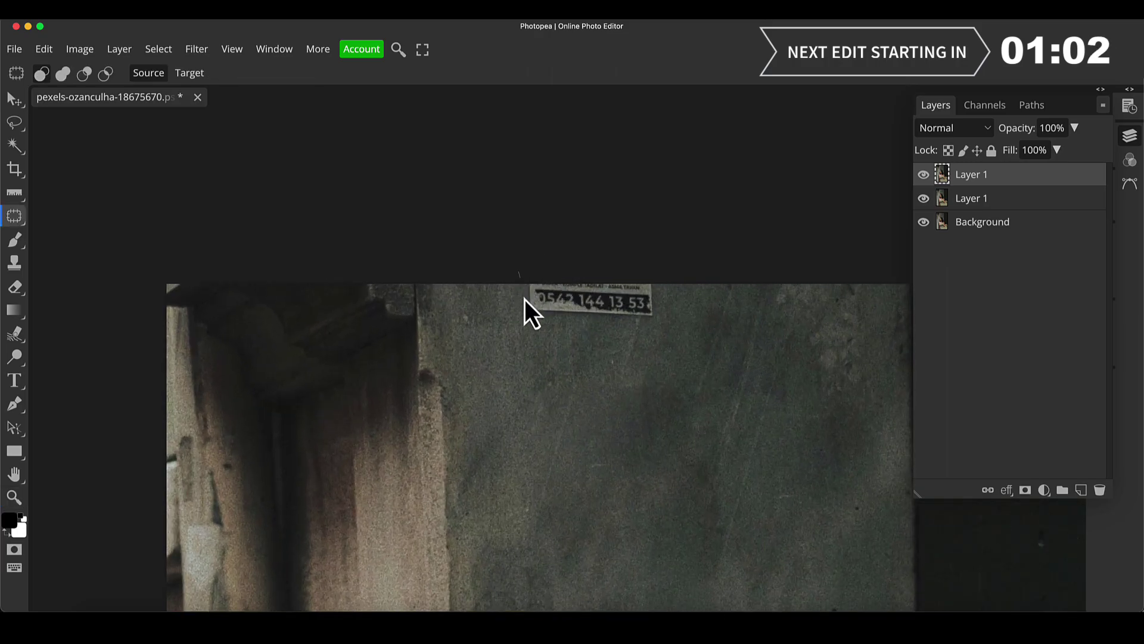
pyautogui.moveTo(538, 320); pyautogui.dragTo(622, 328)
pyautogui.moveTo(669, 288); pyautogui.dragTo(514, 263)
pyautogui.moveTo(614, 308); pyautogui.dragTo(644, 392)
pyautogui.press('space')
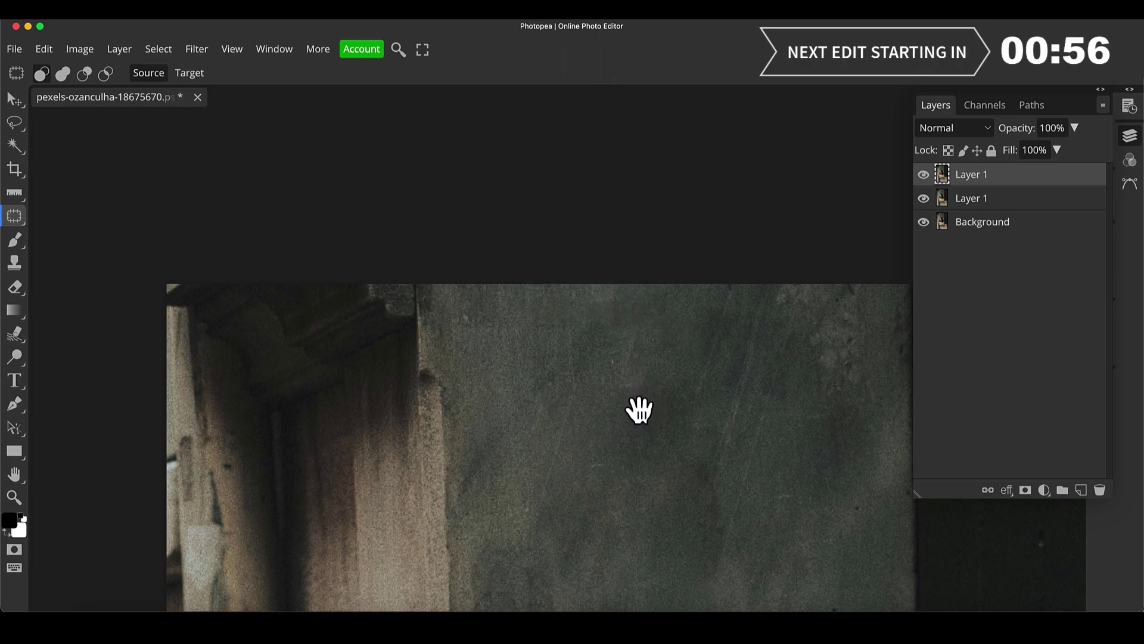
pyautogui.moveTo(605, 460); pyautogui.dragTo(580, 212)
pyautogui.moveTo(503, 517); pyautogui.dragTo(607, 210)
# Step: Zoom and pan to frame the face and the wall beside the hair
pyautogui.press('z')
pyautogui.keyDown('alt'); pyautogui.click(678, 424); pyautogui.keyUp('alt')
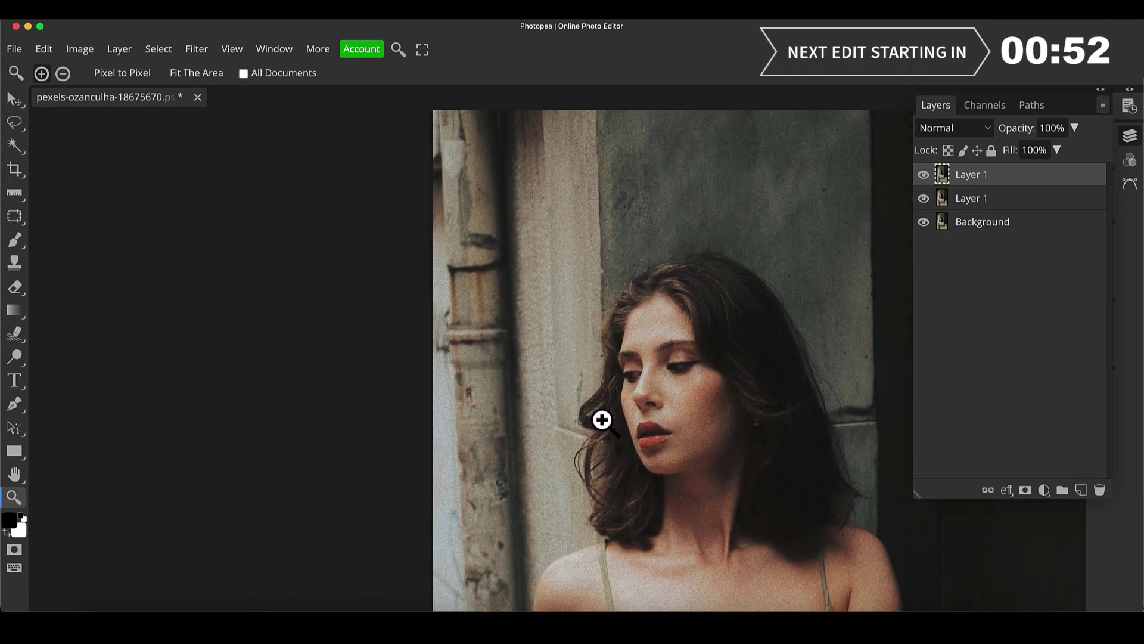
pyautogui.click(617, 402)
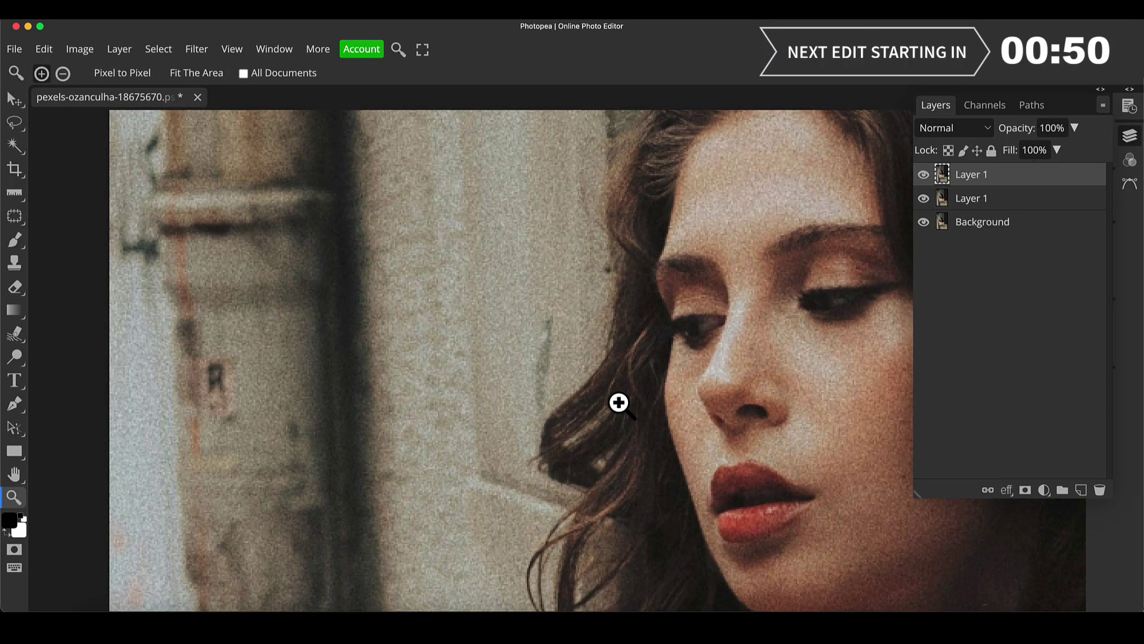
pyautogui.keyDown('alt'); pyautogui.click(617, 402); pyautogui.keyUp('alt')
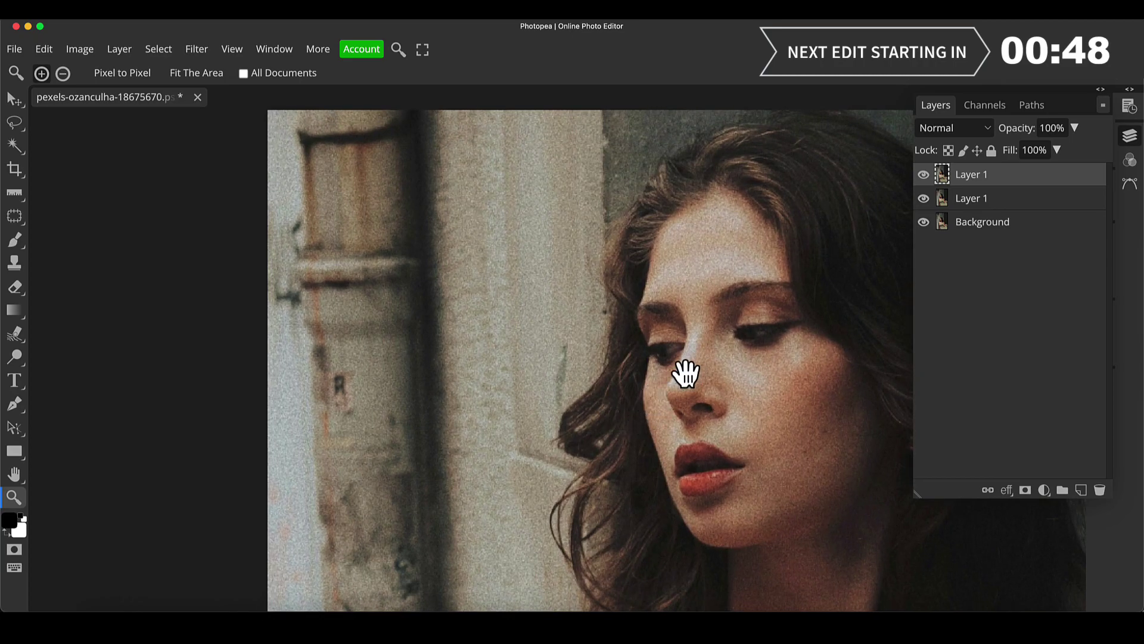
pyautogui.moveTo(685, 371); pyautogui.dragTo(570, 366)
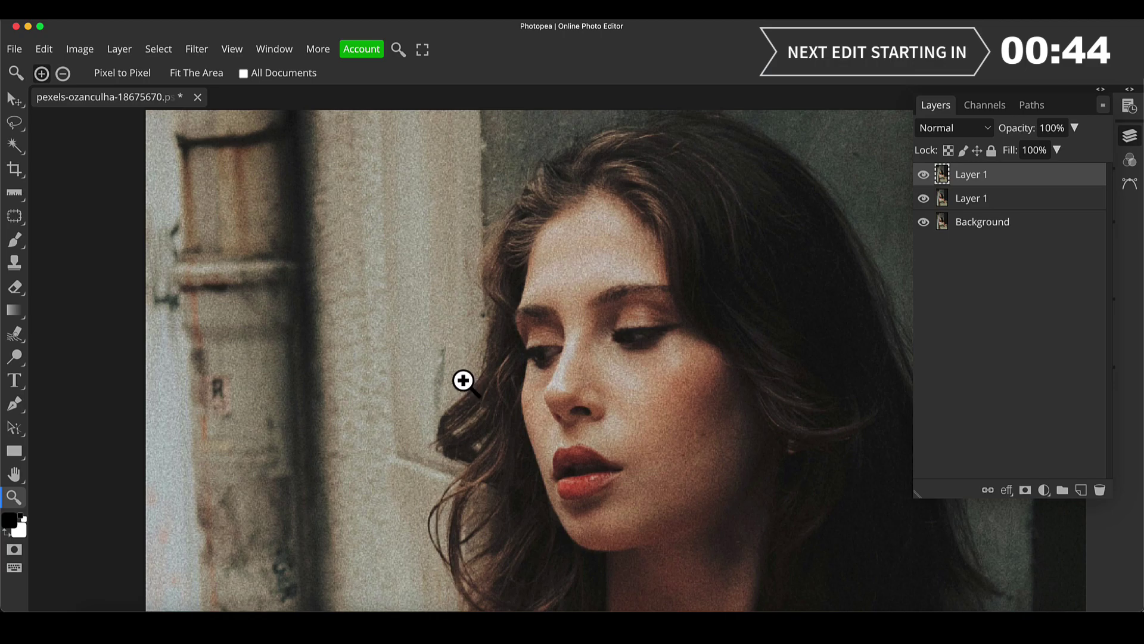
pyautogui.keyDown('alt'); pyautogui.click(456, 405); pyautogui.keyUp('alt')
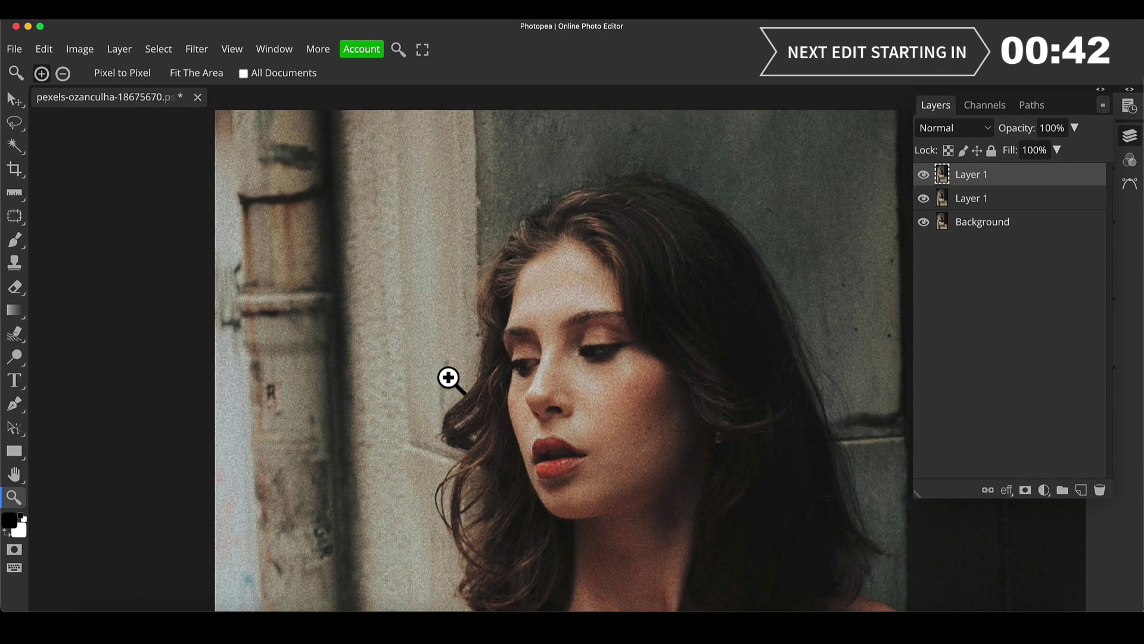
pyautogui.moveTo(485, 439); pyautogui.dragTo(551, 405)
pyautogui.click(525, 361)
pyautogui.keyDown('alt'); pyautogui.click(524, 362); pyautogui.keyUp('alt')
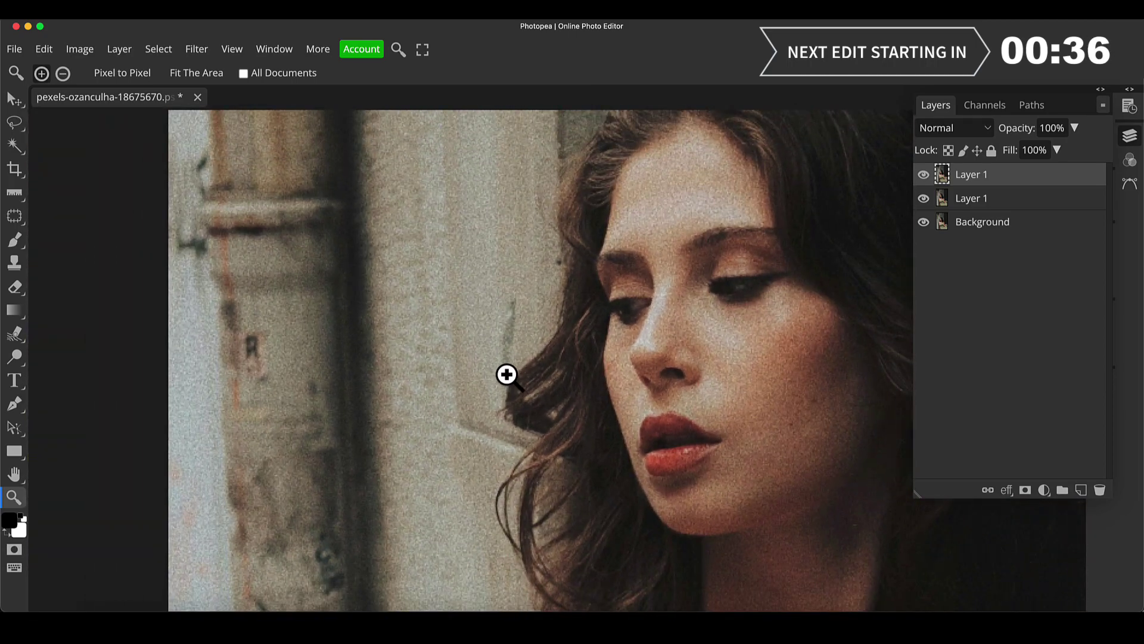
# Step: Patch the dark mark beside the hair with plain wall texture, then re-outline the mark
pyautogui.press('j')
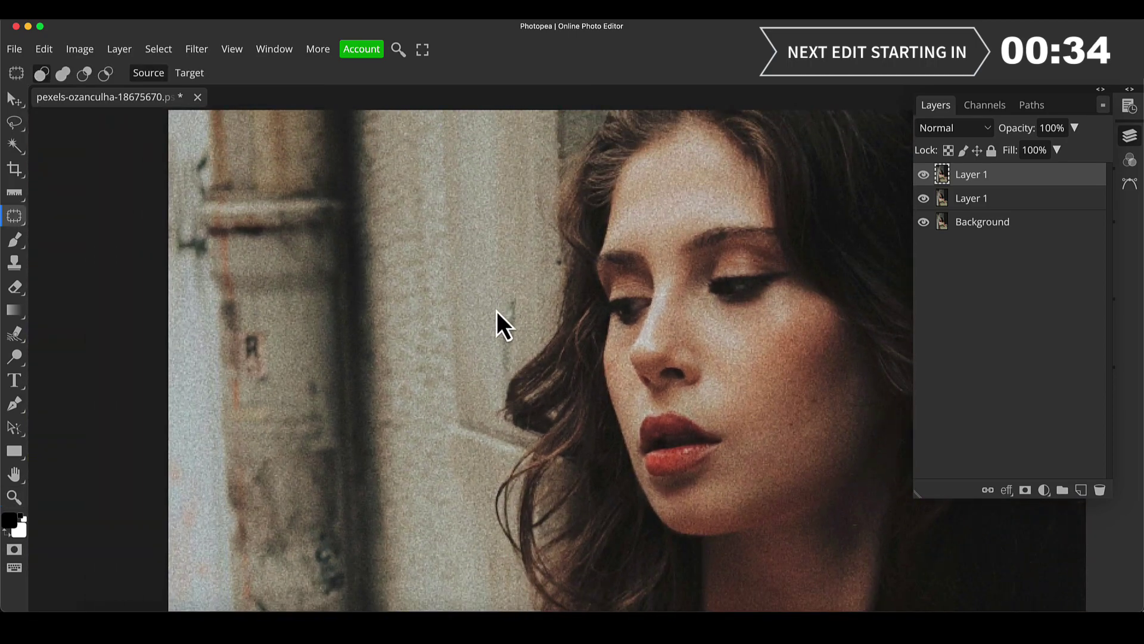
pyautogui.moveTo(501, 301)
pyautogui.mouseDown()
pyautogui.moveTo(516, 295)
pyautogui.moveTo(523, 315)
pyautogui.moveTo(522, 375)
pyautogui.moveTo(506, 395)
pyautogui.moveTo(491, 355)
pyautogui.moveTo(497, 309)
pyautogui.mouseUp()
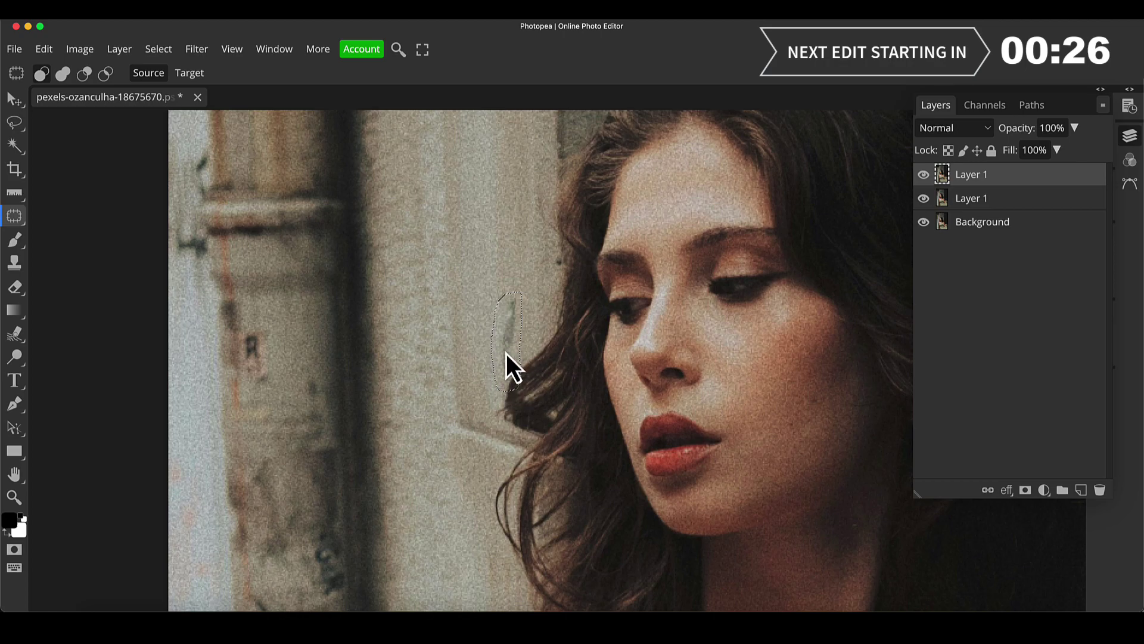
pyautogui.moveTo(506, 352); pyautogui.dragTo(488, 231)
pyautogui.hotkey('ctrl', 'd')
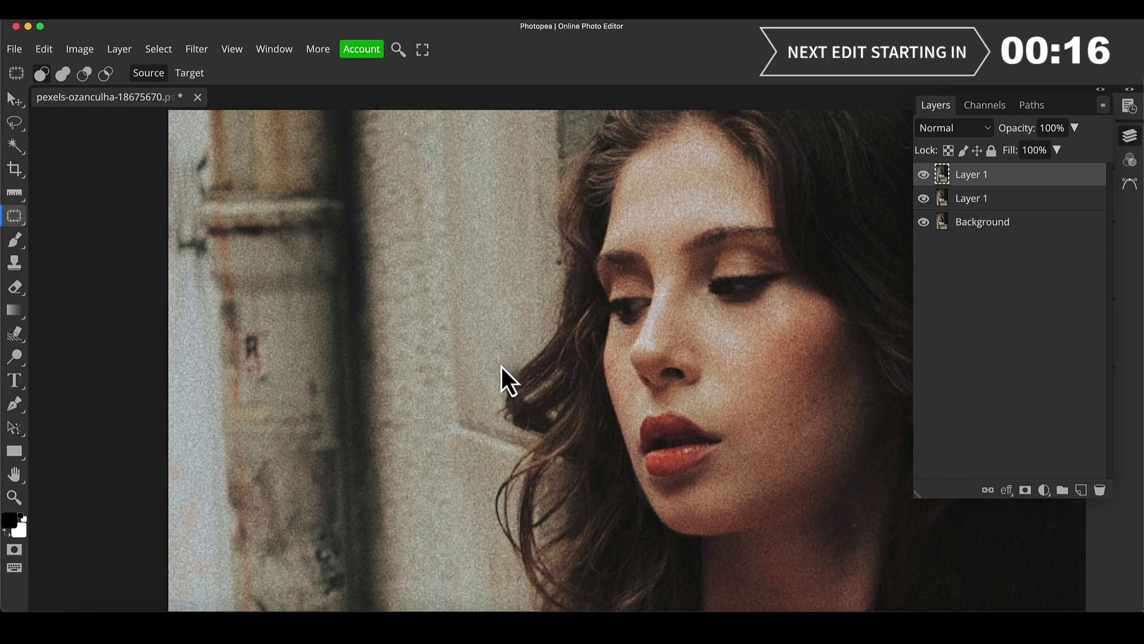
pyautogui.moveTo(516, 380); pyautogui.dragTo(511, 389)
pyautogui.click(559, 434)
pyautogui.moveTo(501, 306)
pyautogui.mouseDown()
pyautogui.moveTo(522, 300)
pyautogui.moveTo(507, 377)
pyautogui.moveTo(495, 318)
pyautogui.mouseUp()
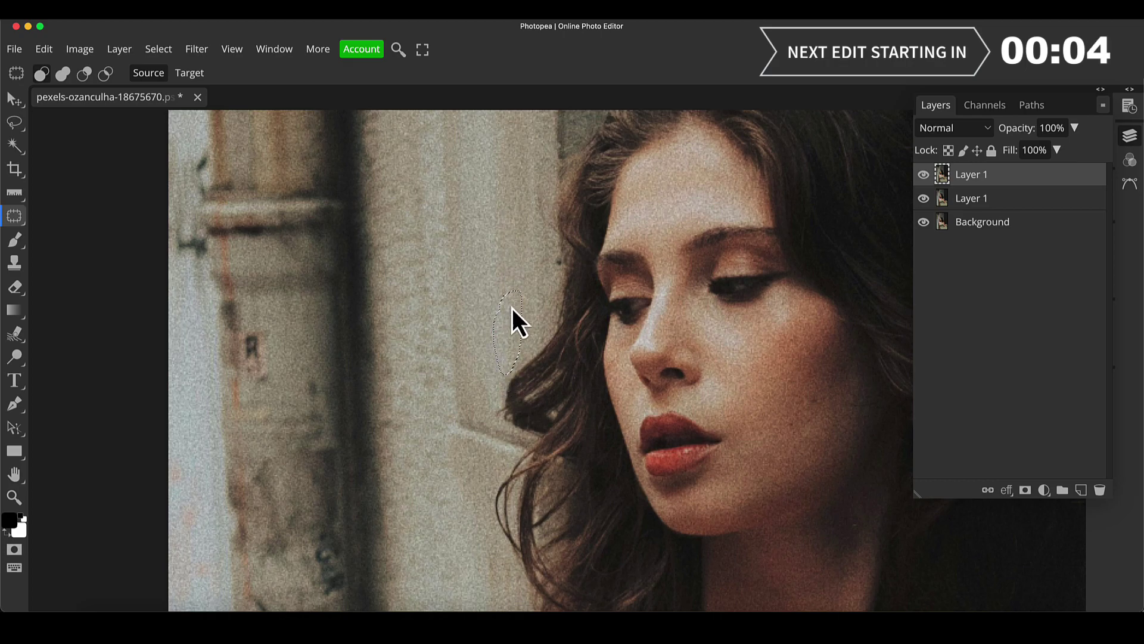
pyautogui.scroll(-3, 545, 378)
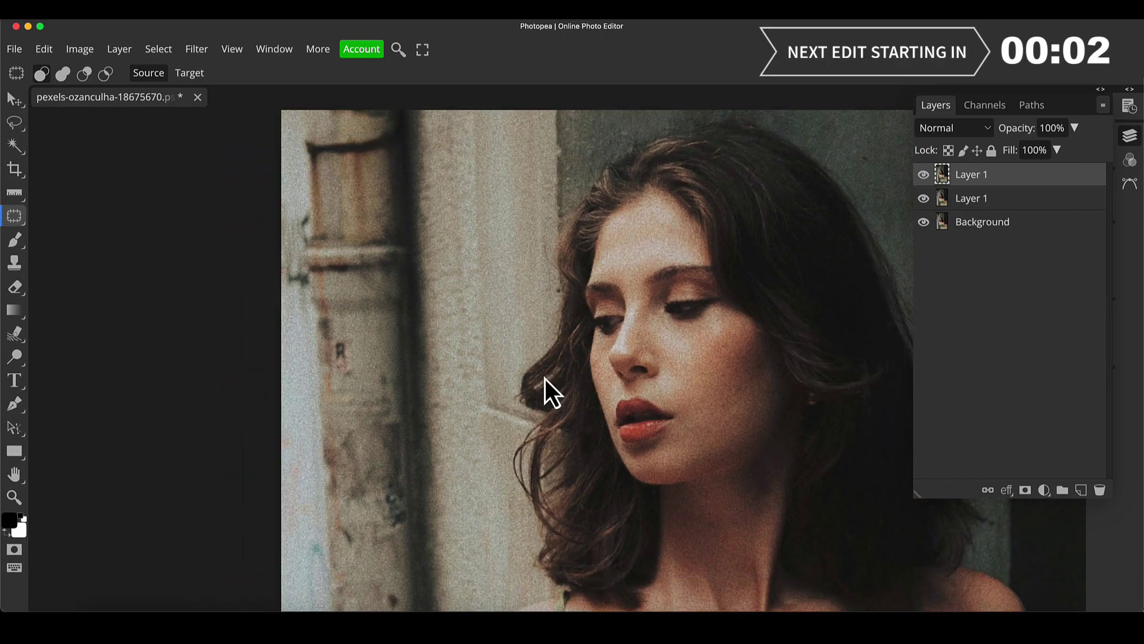
# Step: Pan and zoom the butterfly photo so the whole image is in view
pyautogui.press('space')
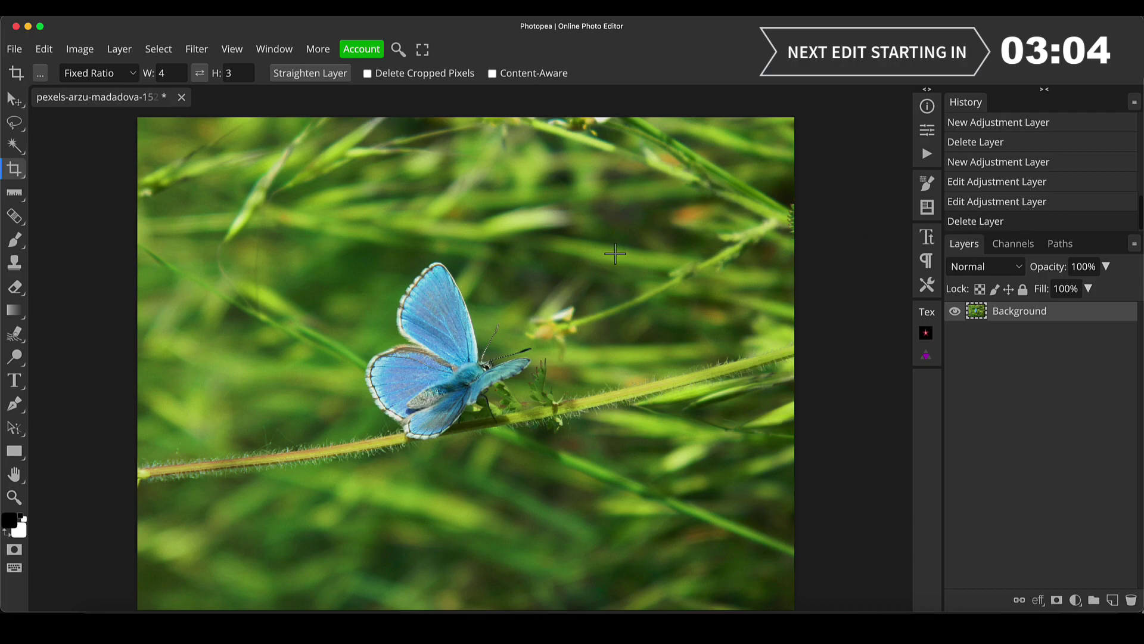
pyautogui.press('z')
pyautogui.scroll(-2, 480, 388)
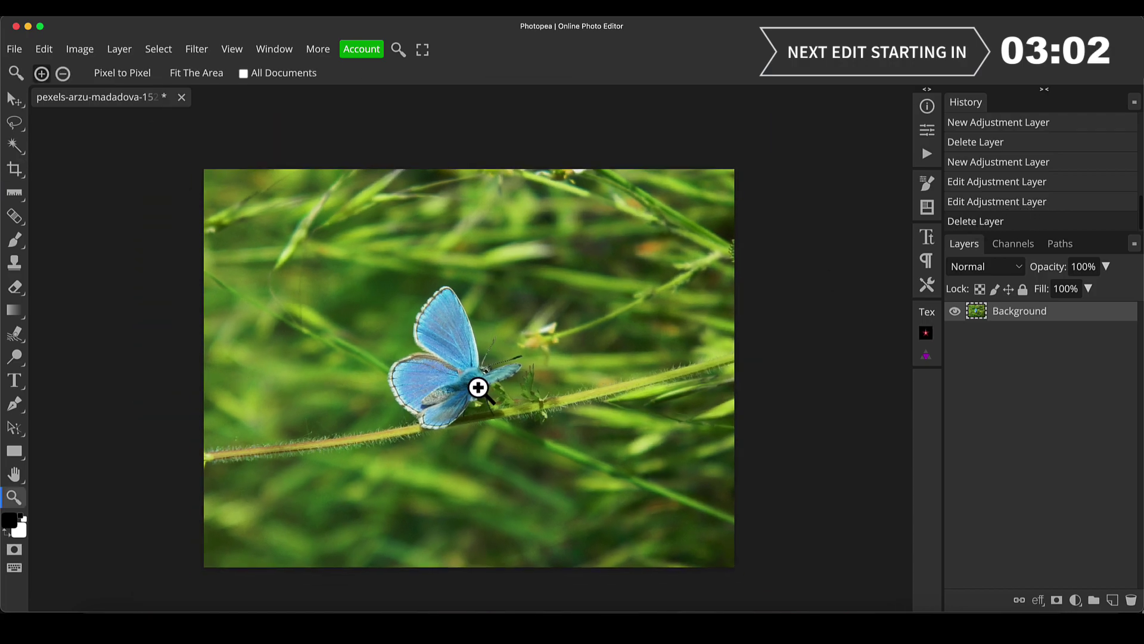
pyautogui.scroll(1, 479, 388)
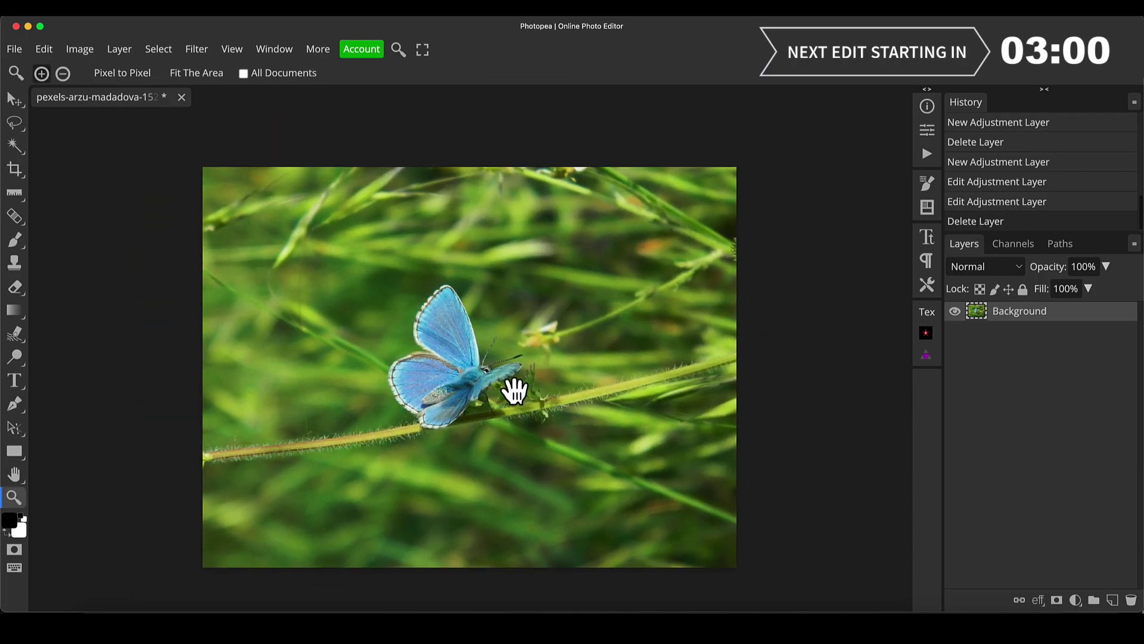
pyautogui.moveTo(511, 388); pyautogui.dragTo(511, 370)
pyautogui.scroll(2, 476, 352)
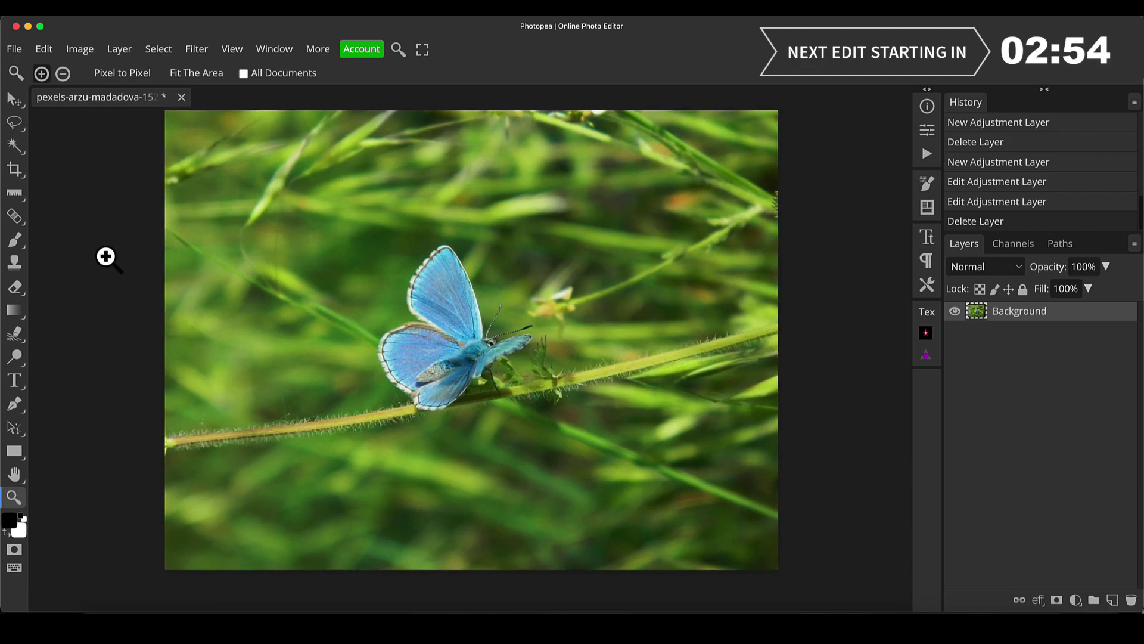
# Step: Choose the standard Crop Tool from the crop flyout, keeping Fixed Ratio at 4:3
pyautogui.click(21, 172)
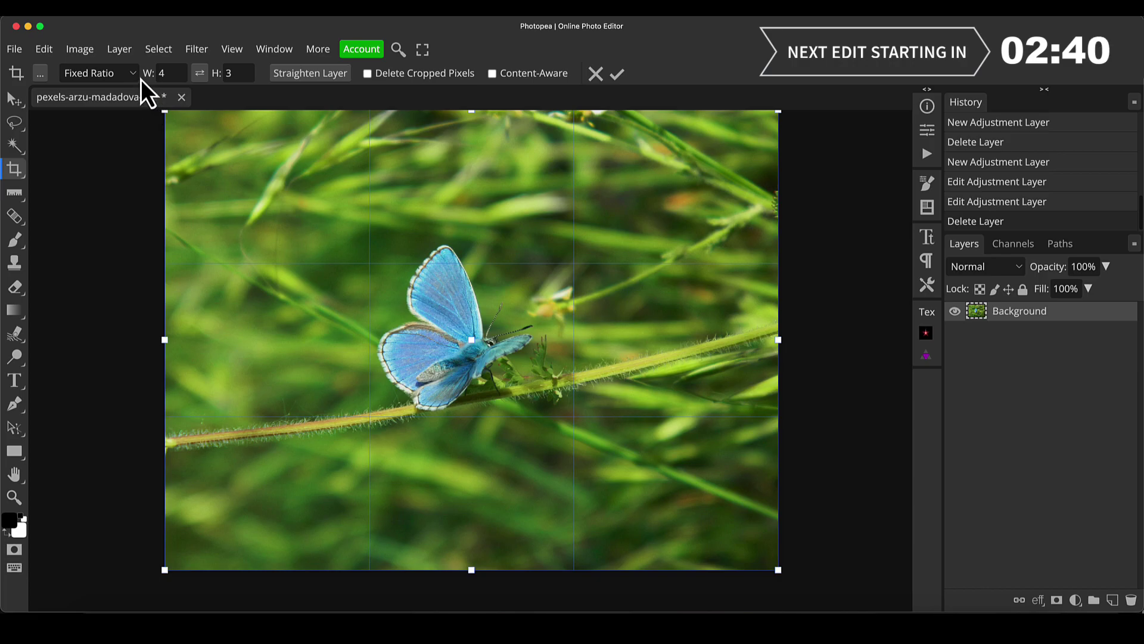
pyautogui.rightClick(9, 172)
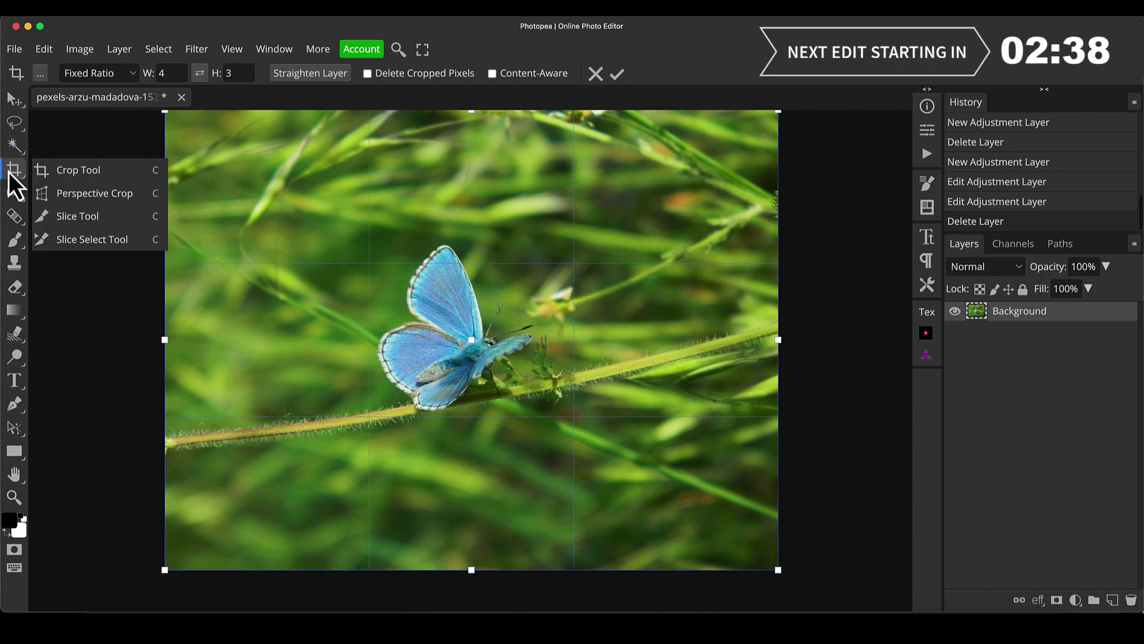
pyautogui.click(72, 172)
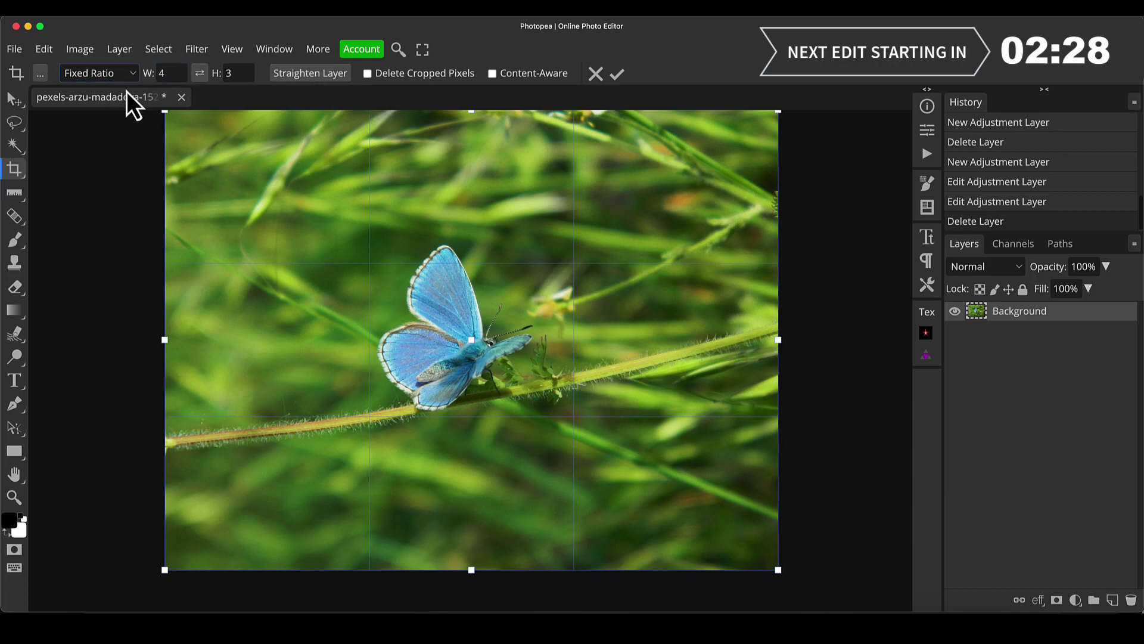
pyautogui.click(120, 74)
pyautogui.click(120, 74)
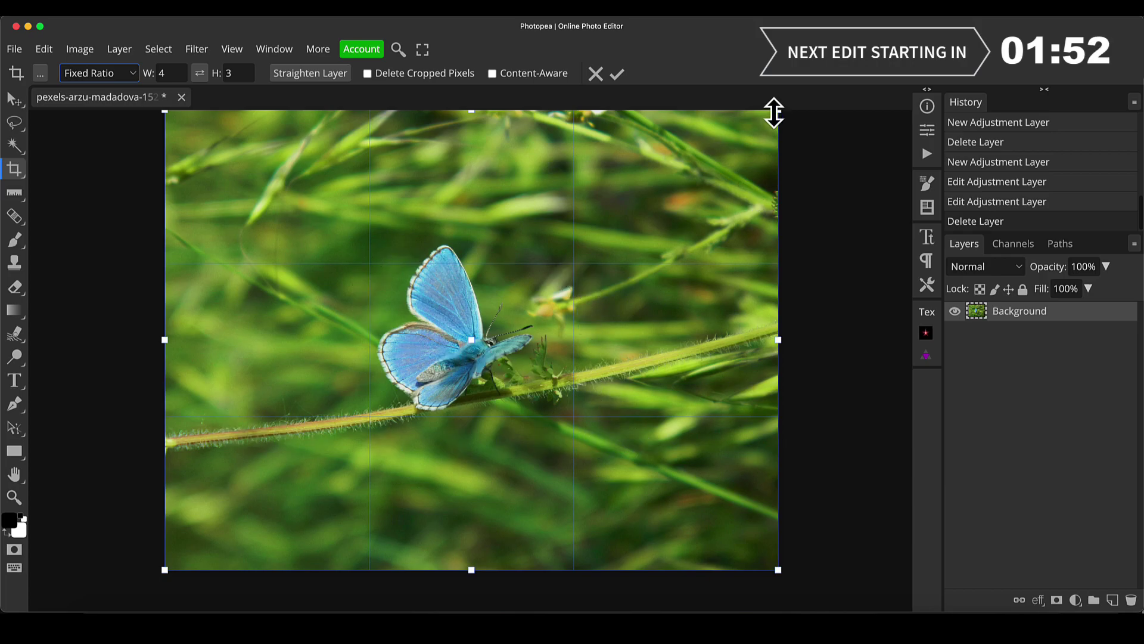
# Step: Resize and move the 4:3 crop box to about 17.98 × 13.48 in around the butterfly
pyautogui.moveTo(775, 111); pyautogui.dragTo(686, 178)
pyautogui.moveTo(590, 288); pyautogui.dragTo(676, 224)
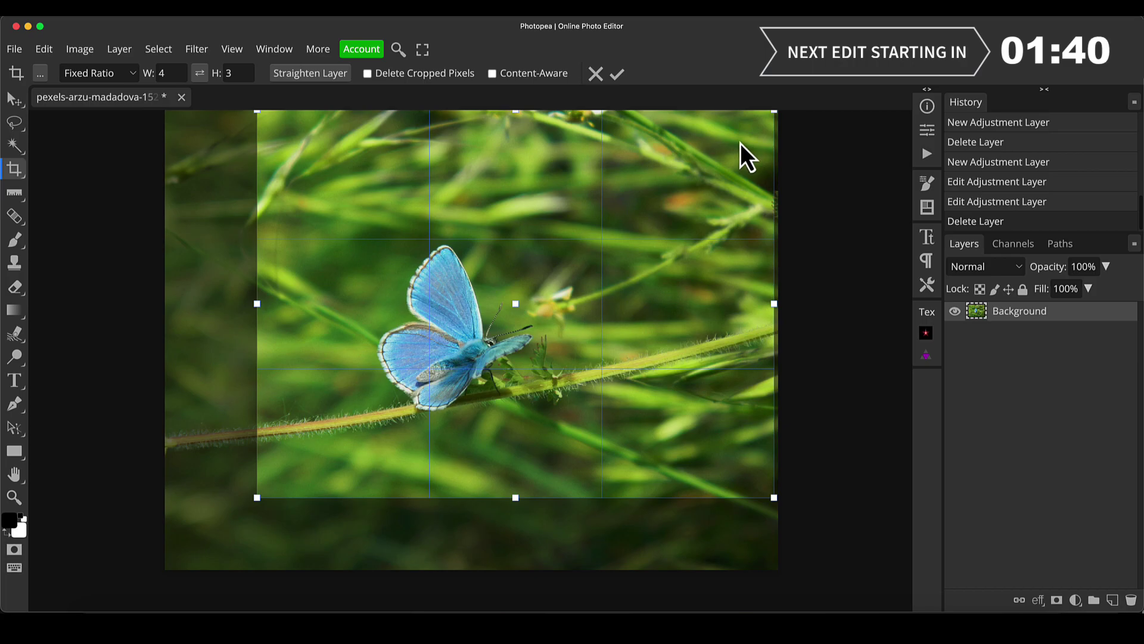
pyautogui.moveTo(740, 143); pyautogui.dragTo(744, 148)
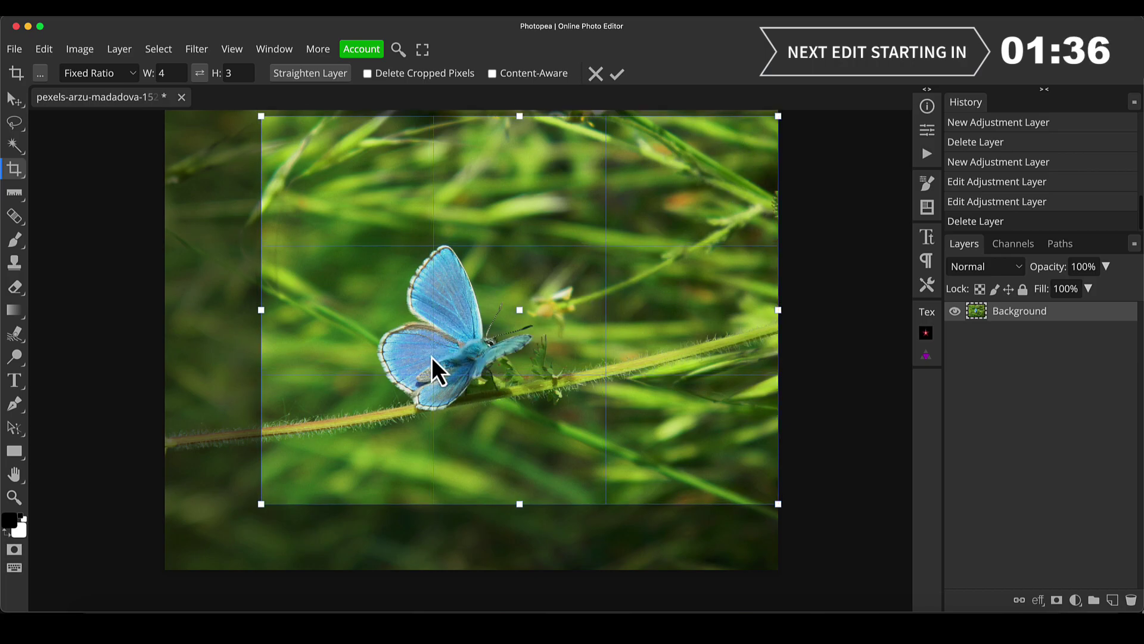
pyautogui.moveTo(662, 206); pyautogui.dragTo(596, 235)
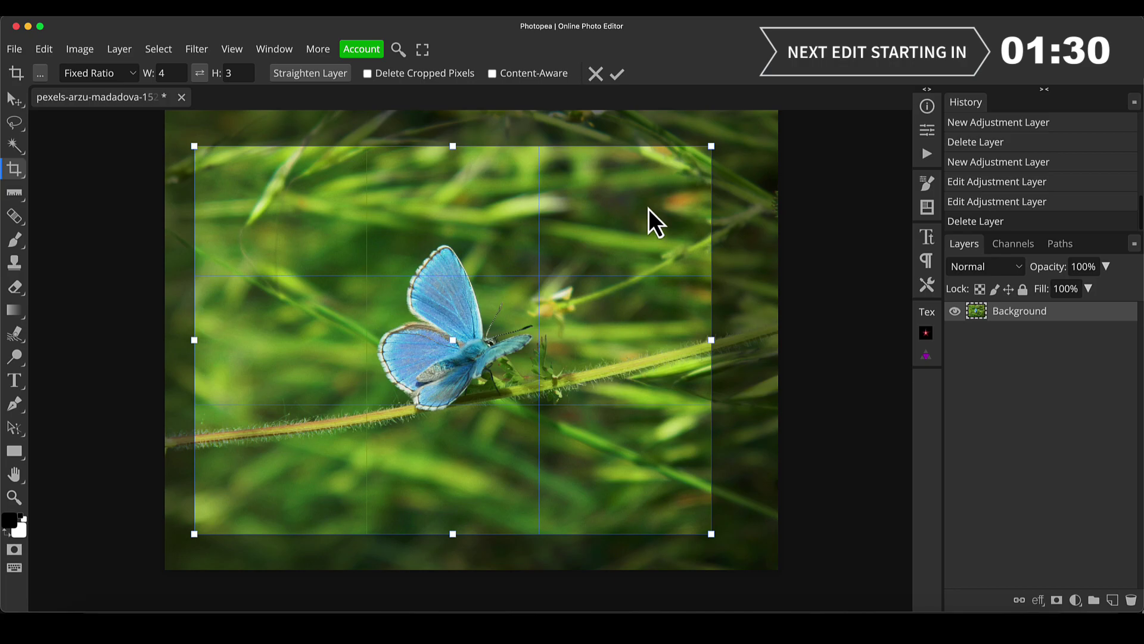
pyautogui.moveTo(689, 165); pyautogui.dragTo(624, 229)
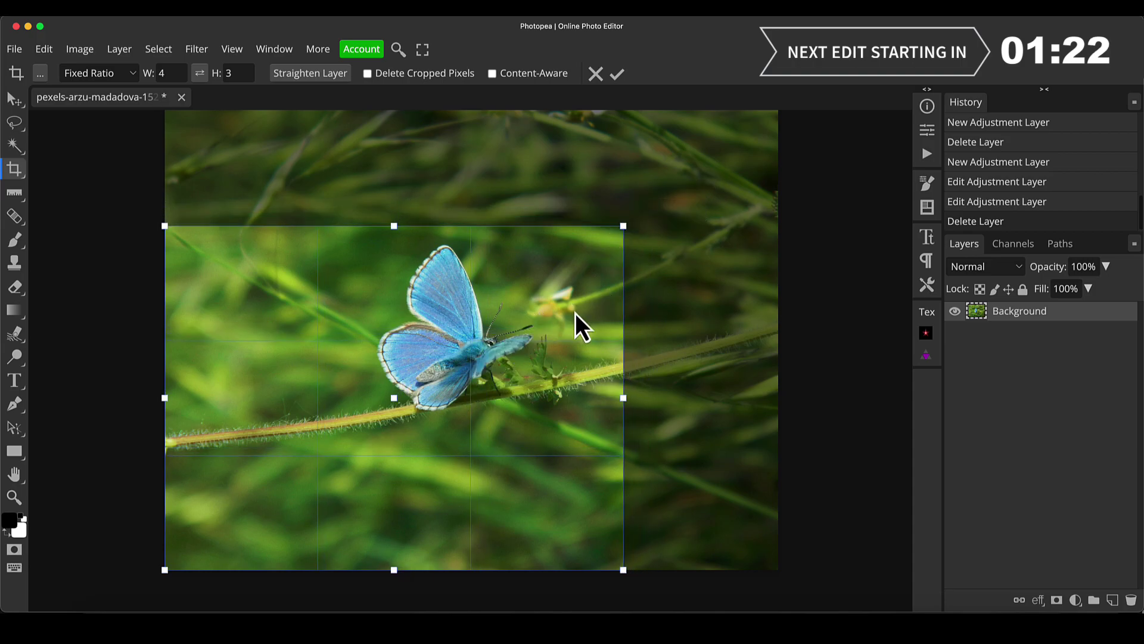
pyautogui.moveTo(575, 312); pyautogui.dragTo(576, 312)
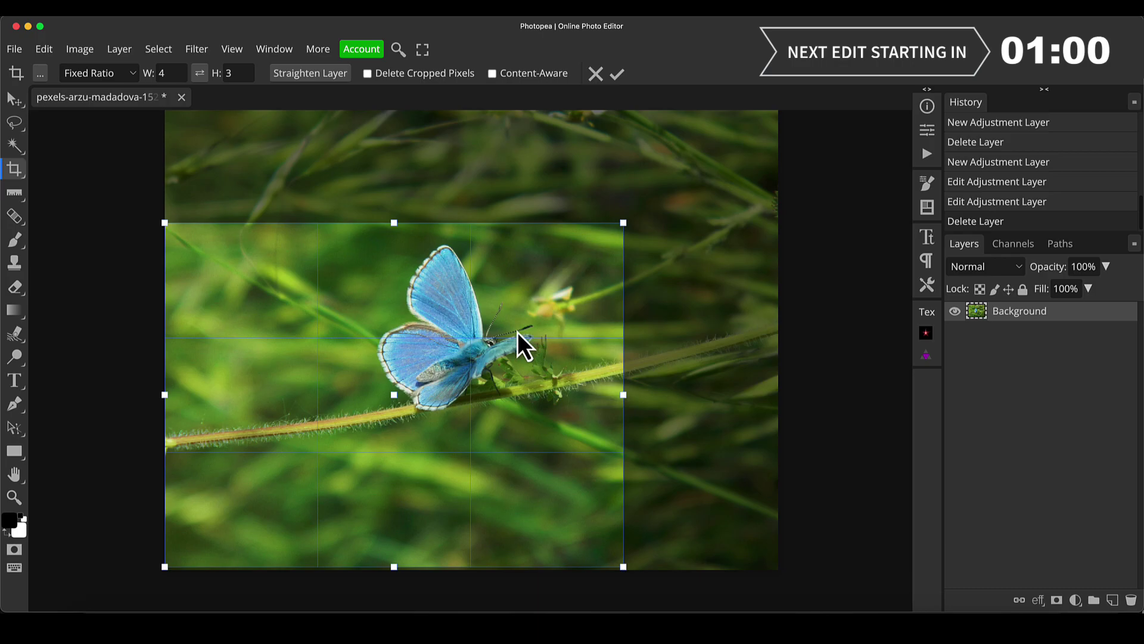
pyautogui.moveTo(498, 321); pyautogui.dragTo(602, 261)
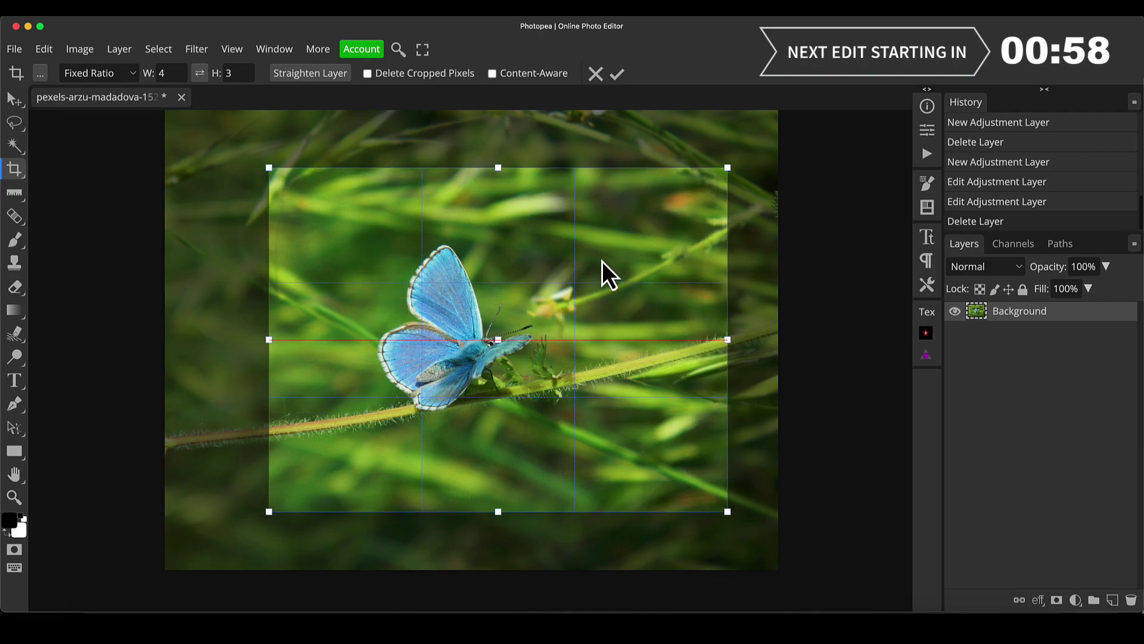
pyautogui.moveTo(540, 344); pyautogui.dragTo(582, 295)
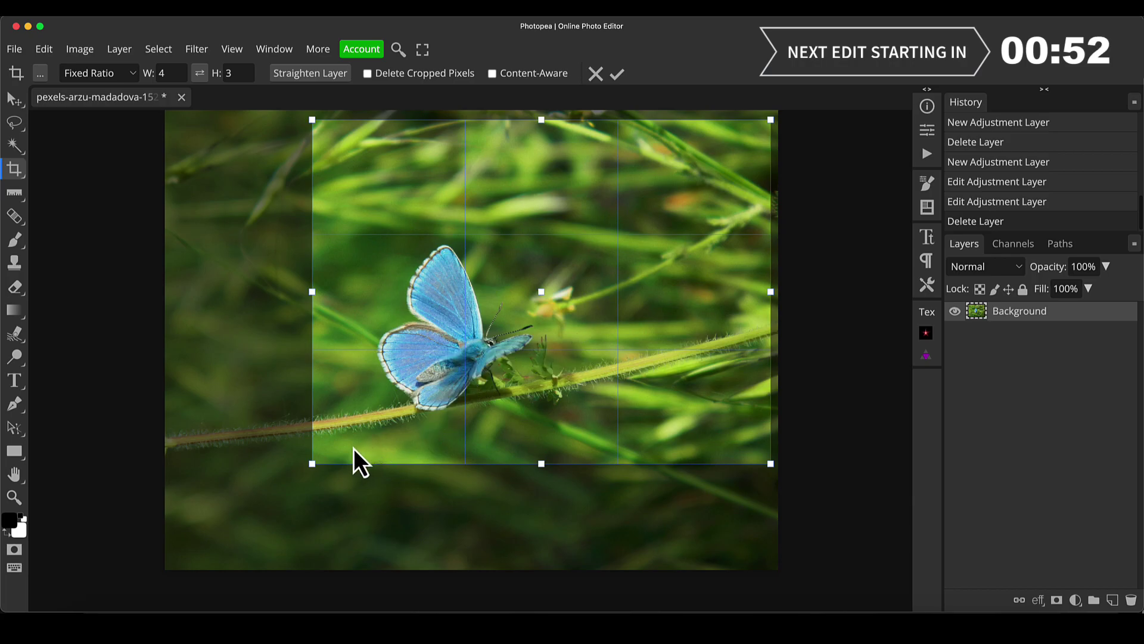
pyautogui.moveTo(311, 459); pyautogui.dragTo(250, 511)
pyautogui.moveTo(490, 436); pyautogui.dragTo(506, 426)
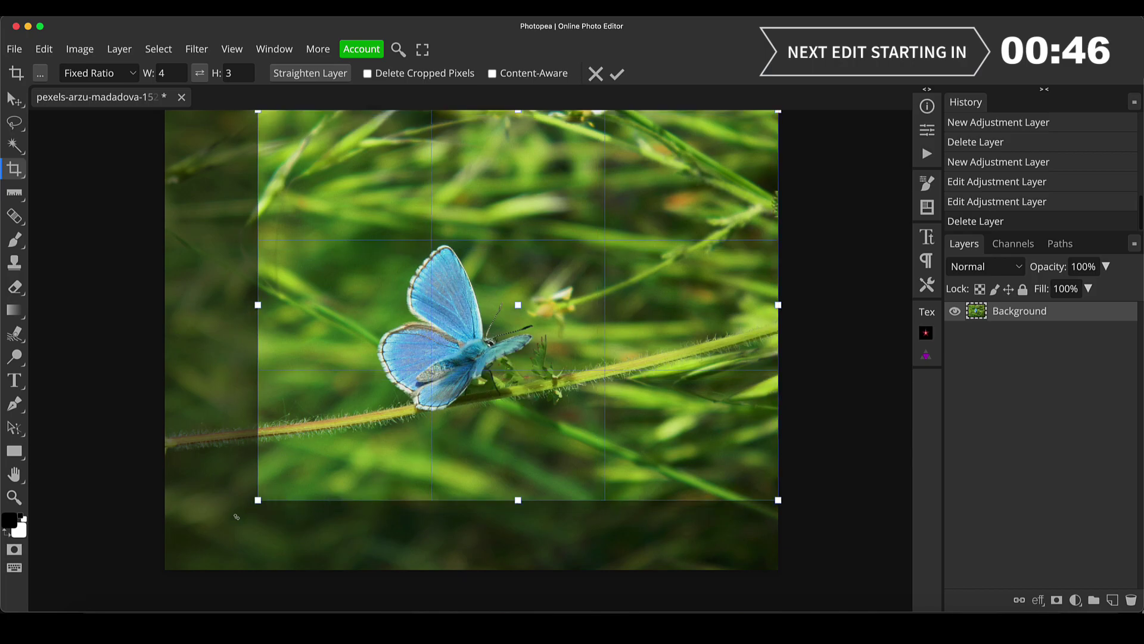
pyautogui.moveTo(258, 500); pyautogui.dragTo(262, 497)
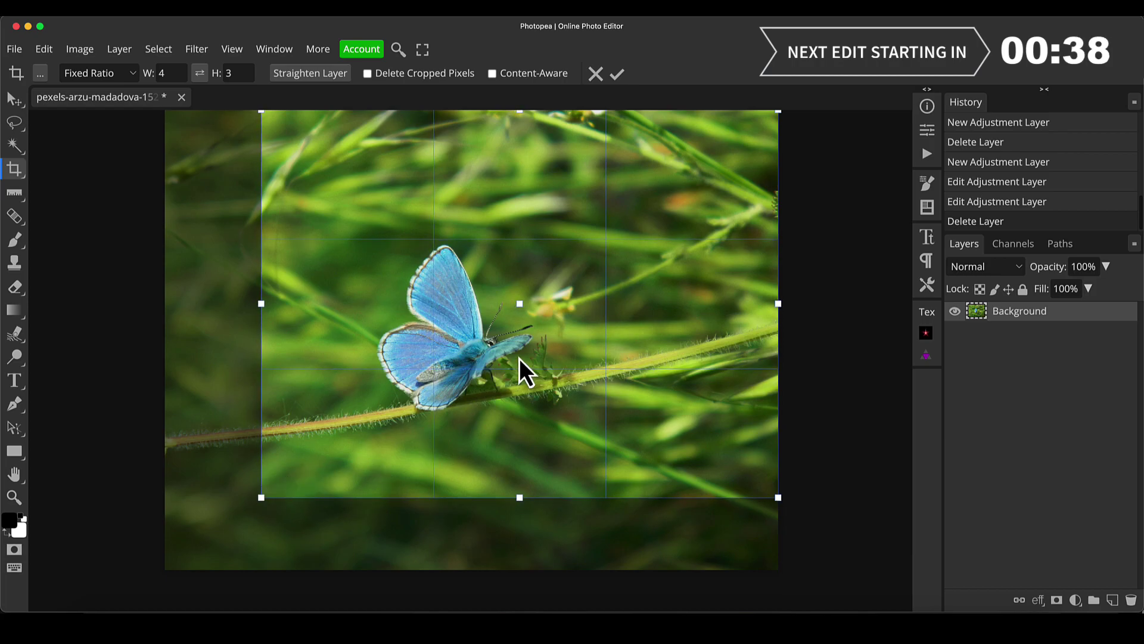
# Step: Apply the butterfly crop, then tighten it from the bottom-left corner and apply again
pyautogui.press('Return')
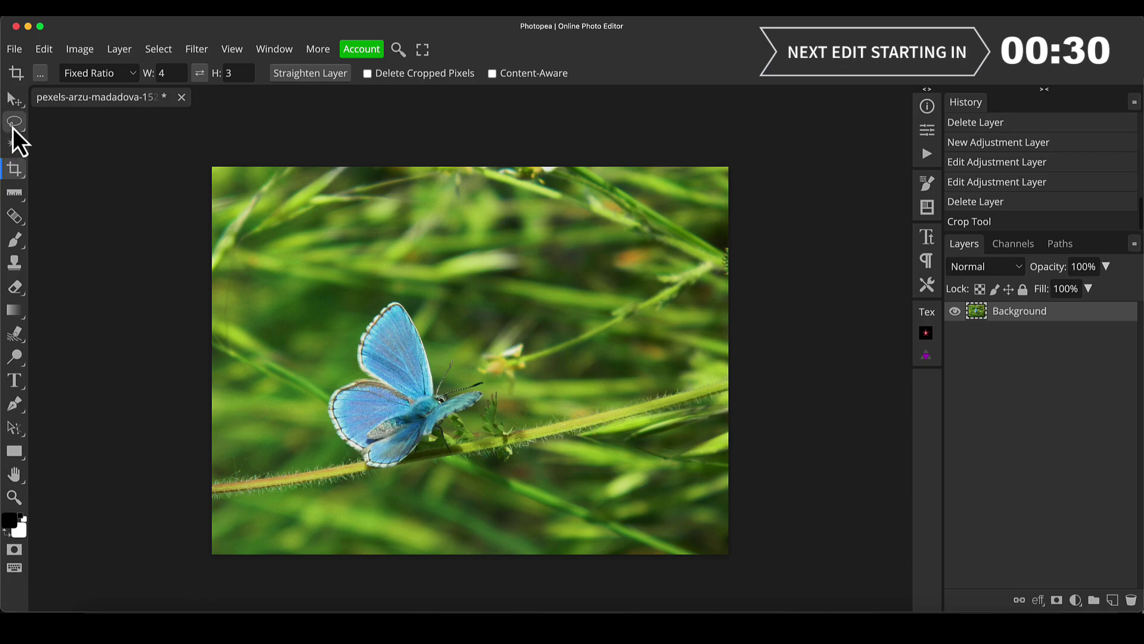
pyautogui.click(13, 169)
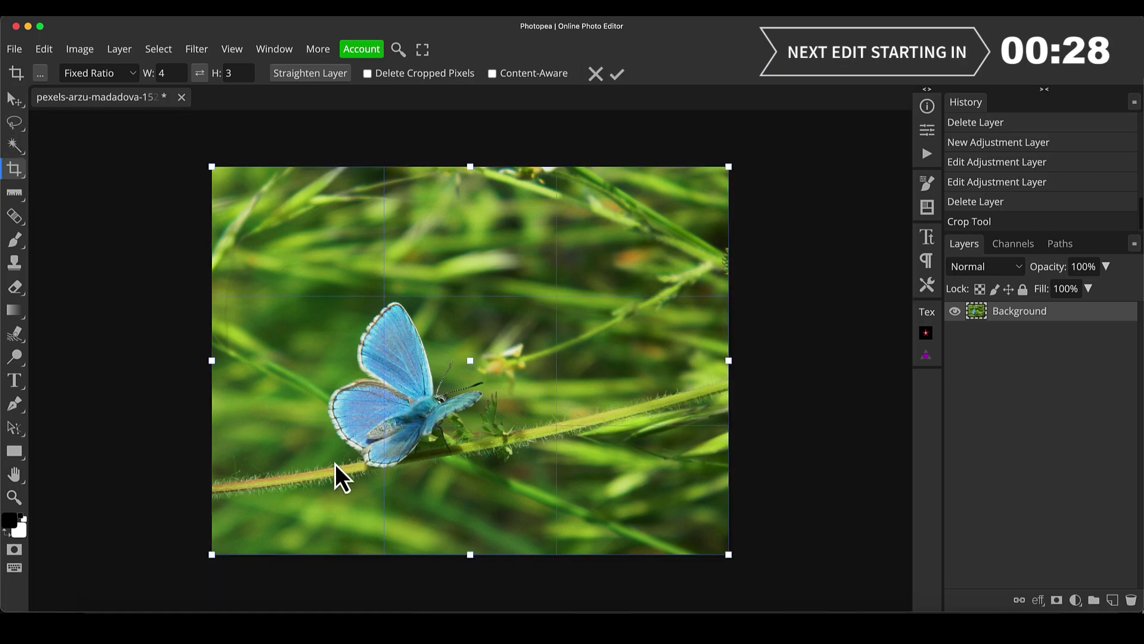
pyautogui.moveTo(212, 554); pyautogui.dragTo(251, 537)
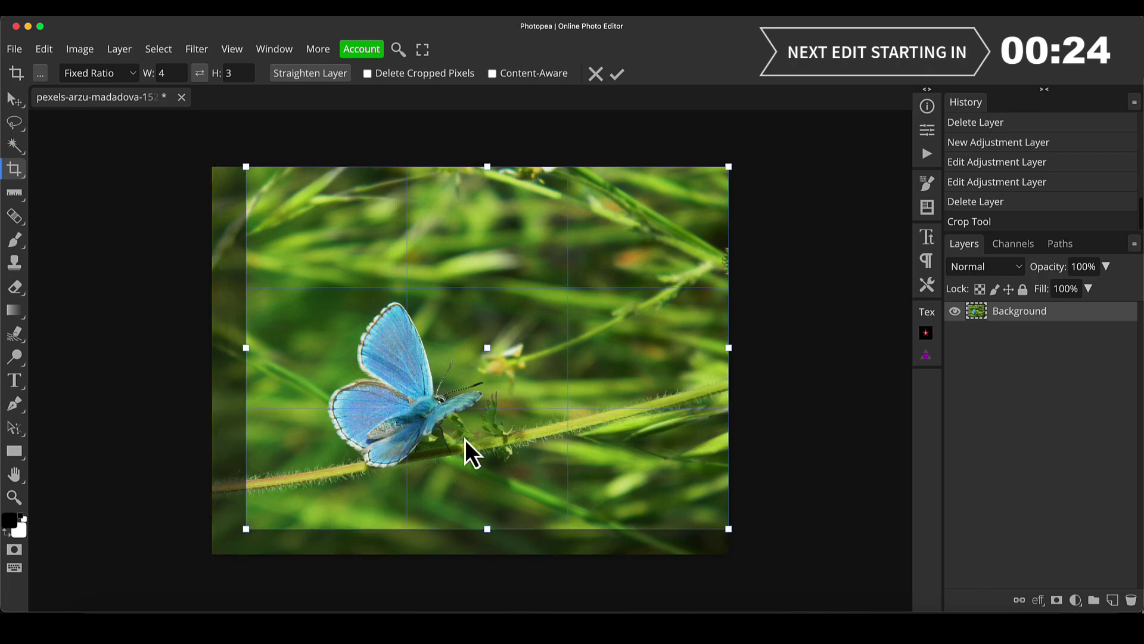
pyautogui.press('Return')
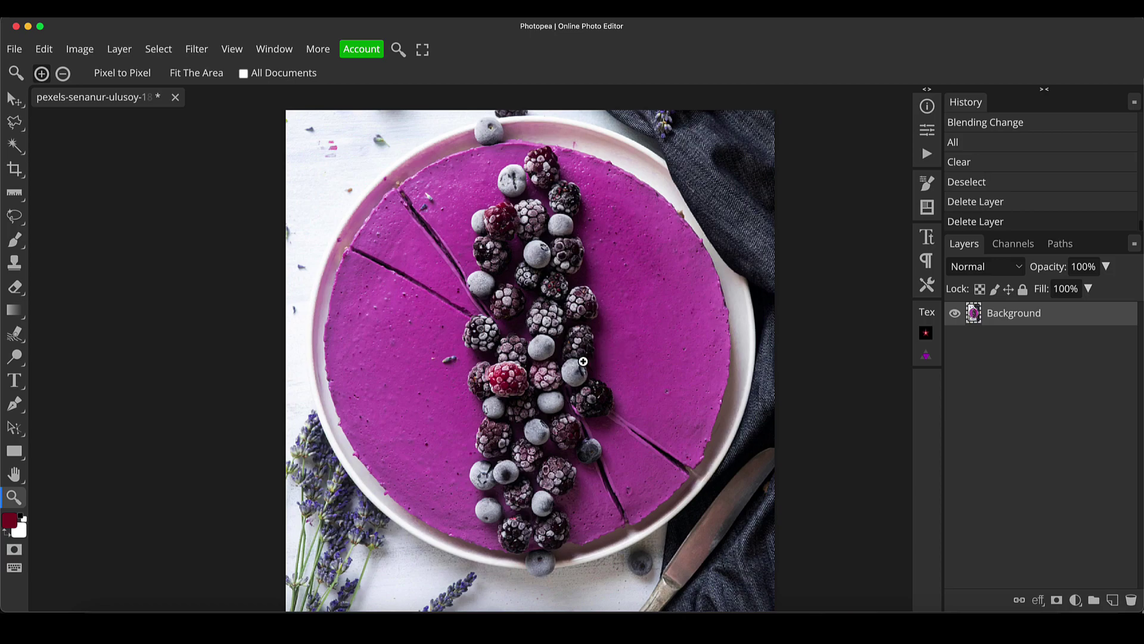
# Step: Zoom and pan around the cheesecake to inspect the frozen berries up close
pyautogui.click(563, 416)
pyautogui.keyDown('alt'); pyautogui.click(564, 416); pyautogui.keyUp('alt')
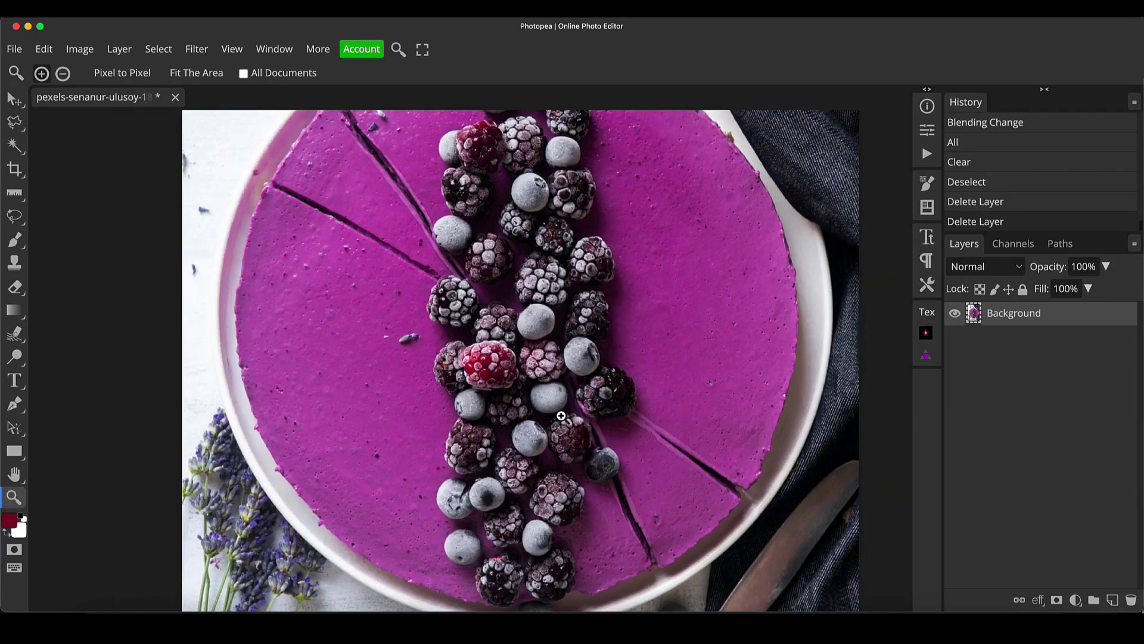
pyautogui.moveTo(596, 242)
pyautogui.mouseDown()
pyautogui.moveTo(593, 295)
pyautogui.moveTo(590, 255)
pyautogui.mouseUp()
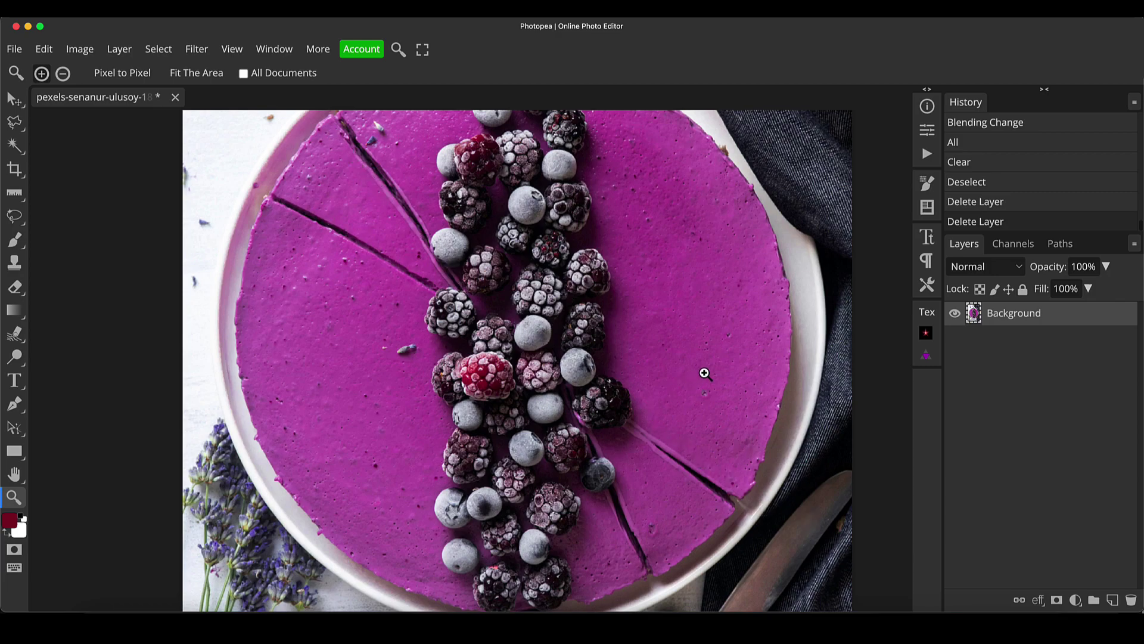
pyautogui.scroll(-3, 701, 373)
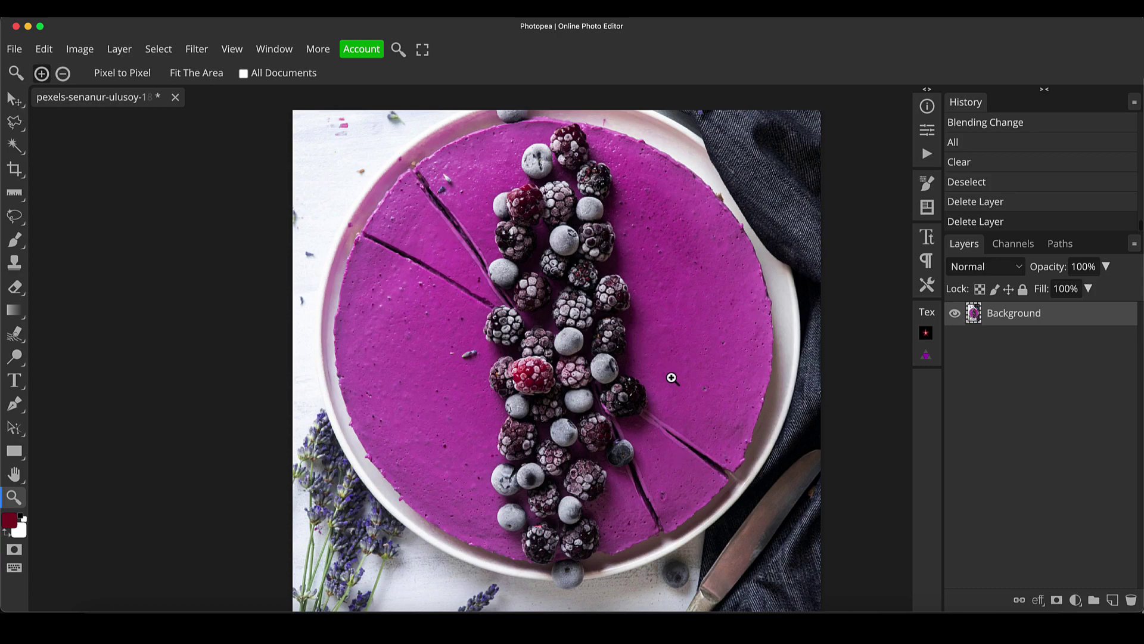
pyautogui.click(581, 307)
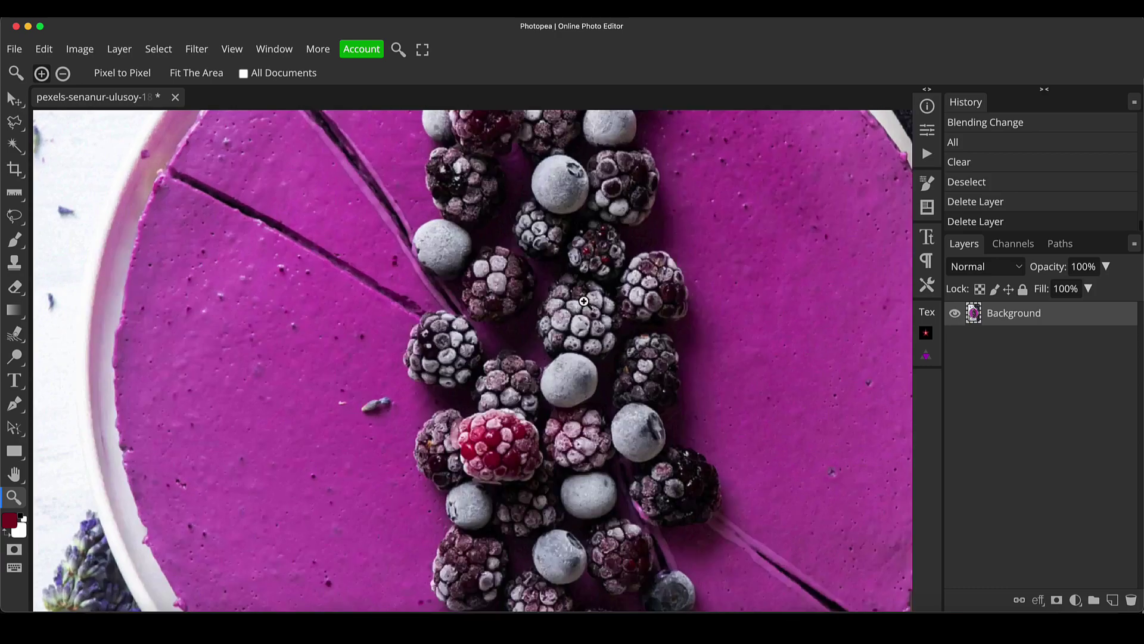
pyautogui.scroll(-3, 583, 301)
pyautogui.scroll(-2, 609, 357)
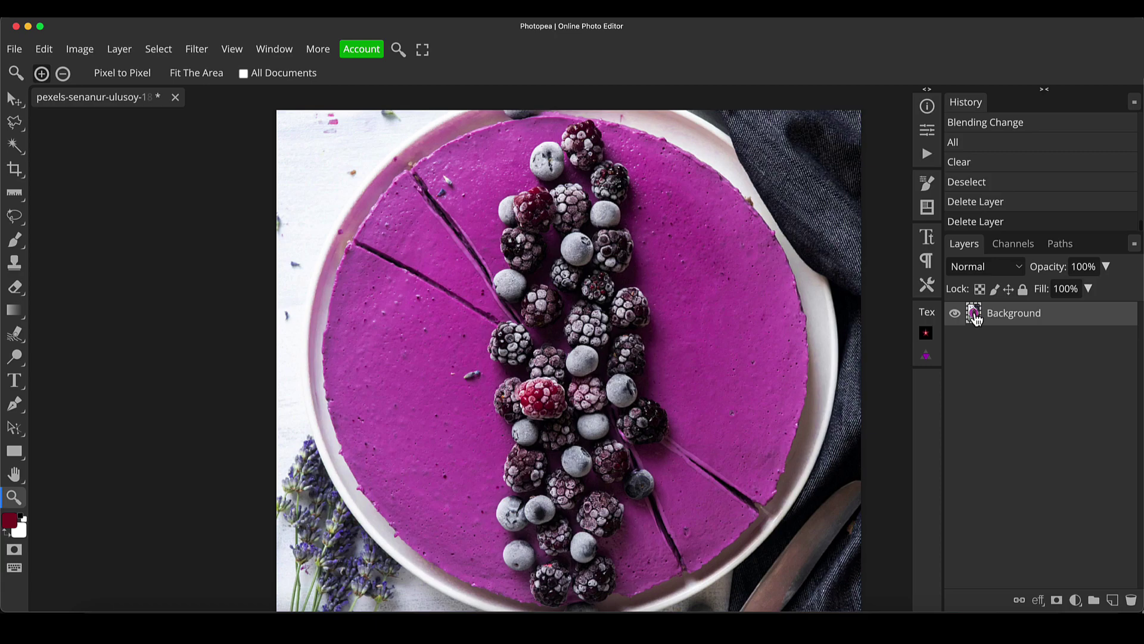
# Step: Duplicate the cake photo to a new layer, pick the Patch Tool, and zoom in on the lower-right cut line
pyautogui.press('super+j')
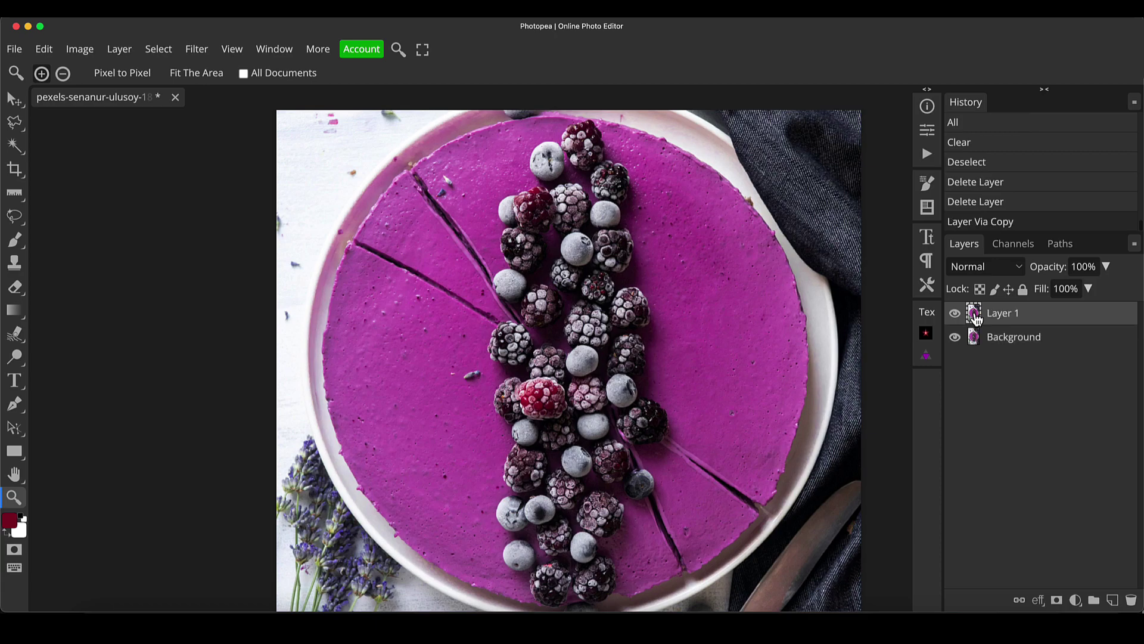
pyautogui.moveTo(727, 456); pyautogui.dragTo(705, 440)
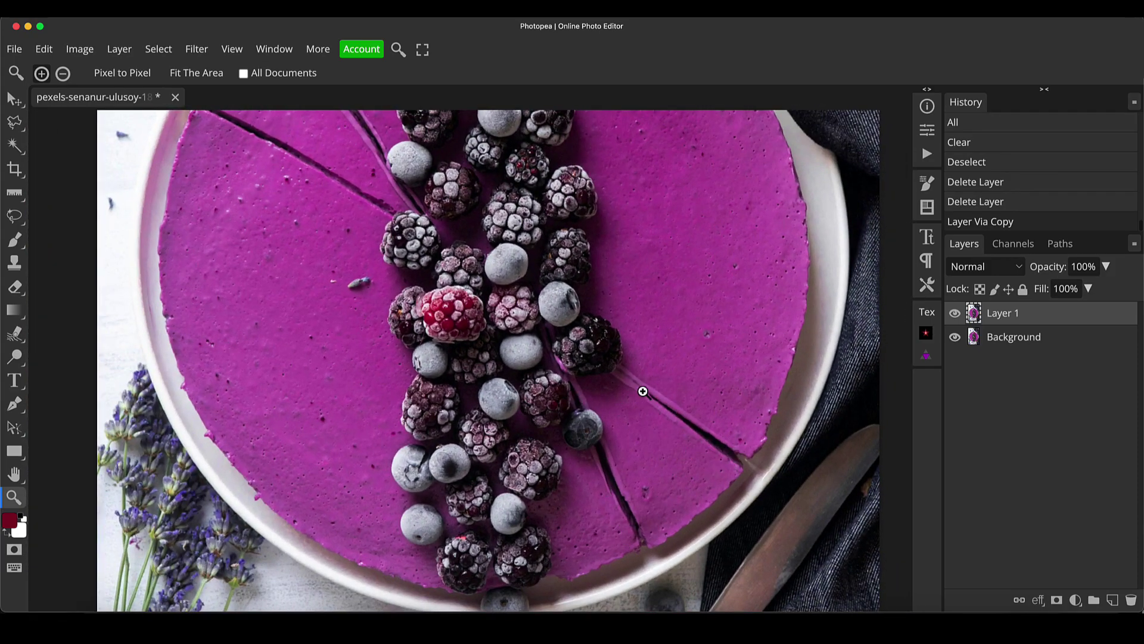
pyautogui.press('l')
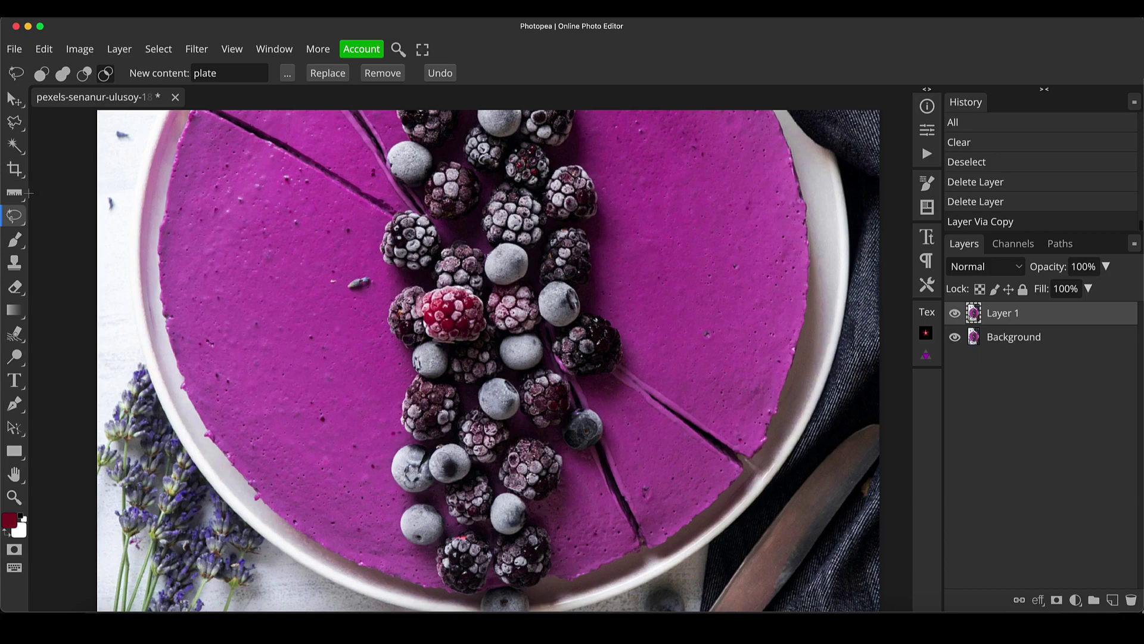
pyautogui.rightClick(13, 221)
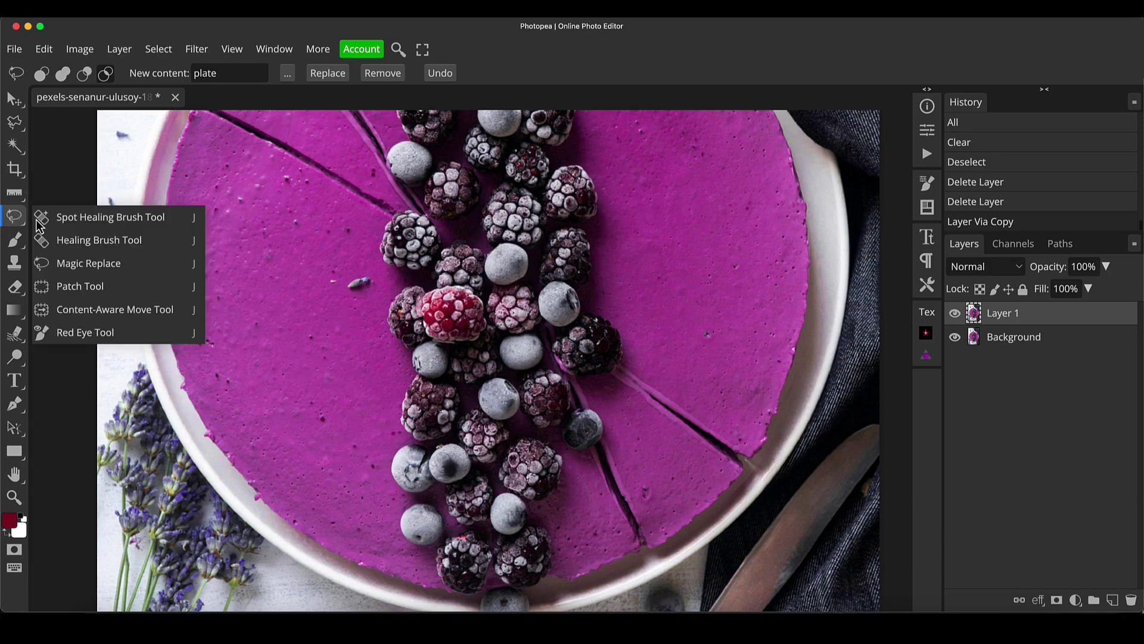
pyautogui.click(103, 288)
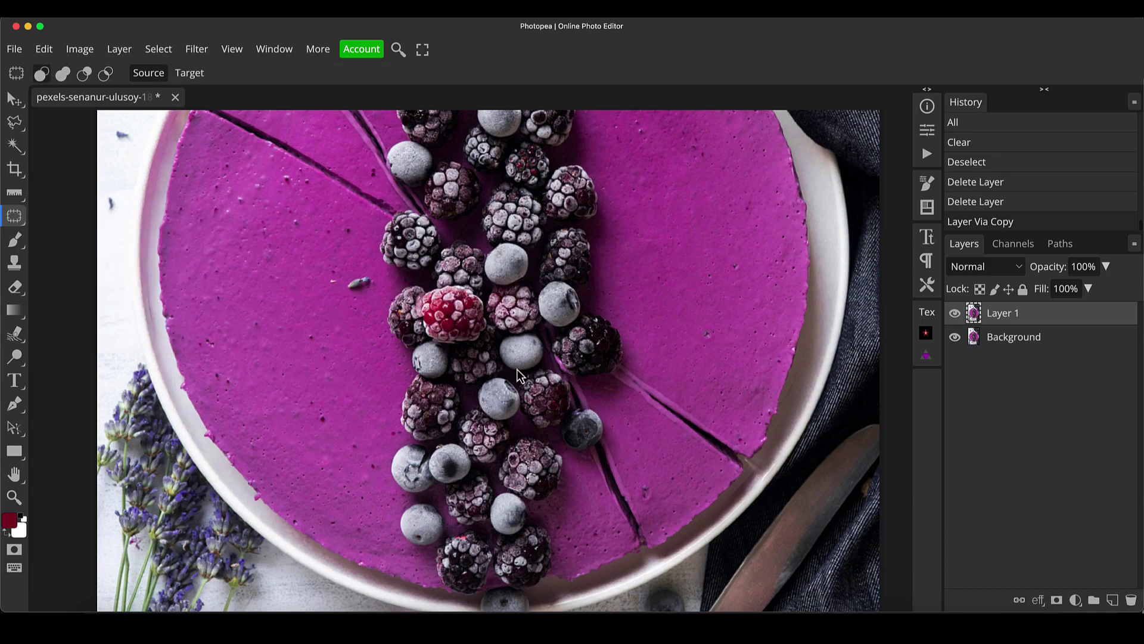
pyautogui.press('z')
pyautogui.click(646, 388)
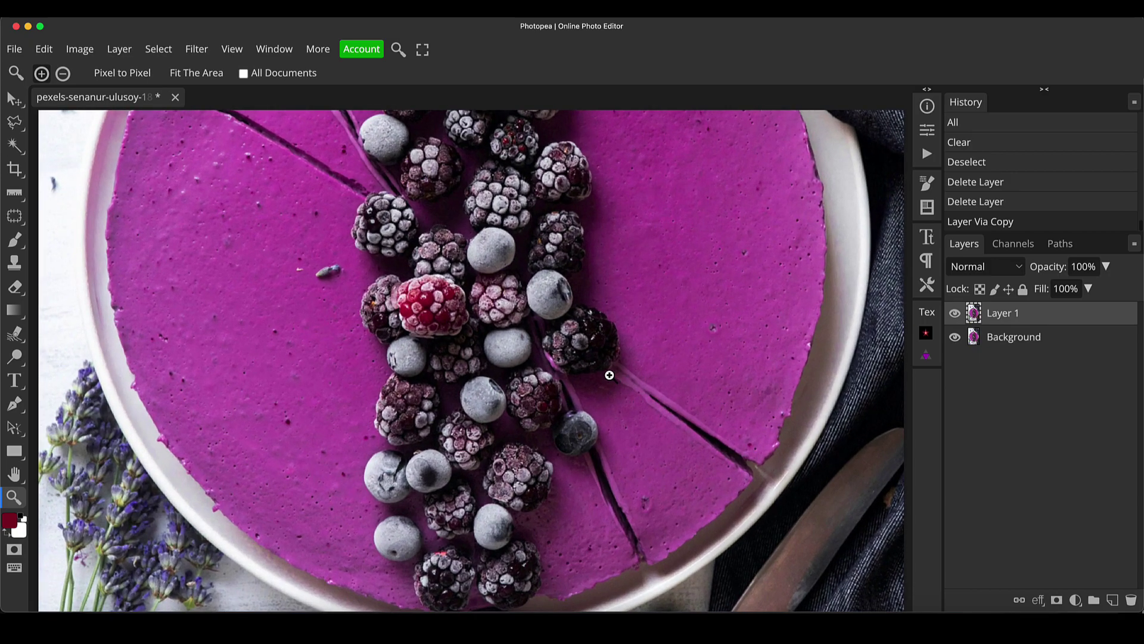
pyautogui.press('j')
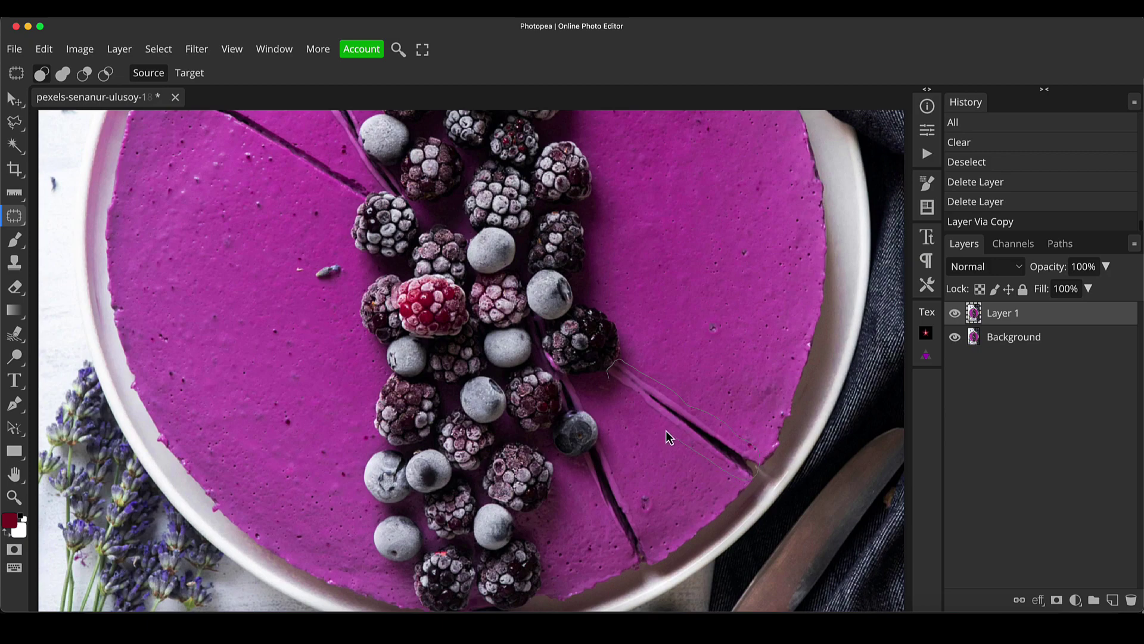
# Step: Patch the lower-right cut line and the dark speck near the cake rim with nearby surface
pyautogui.moveTo(608, 380); pyautogui.dragTo(609, 375)
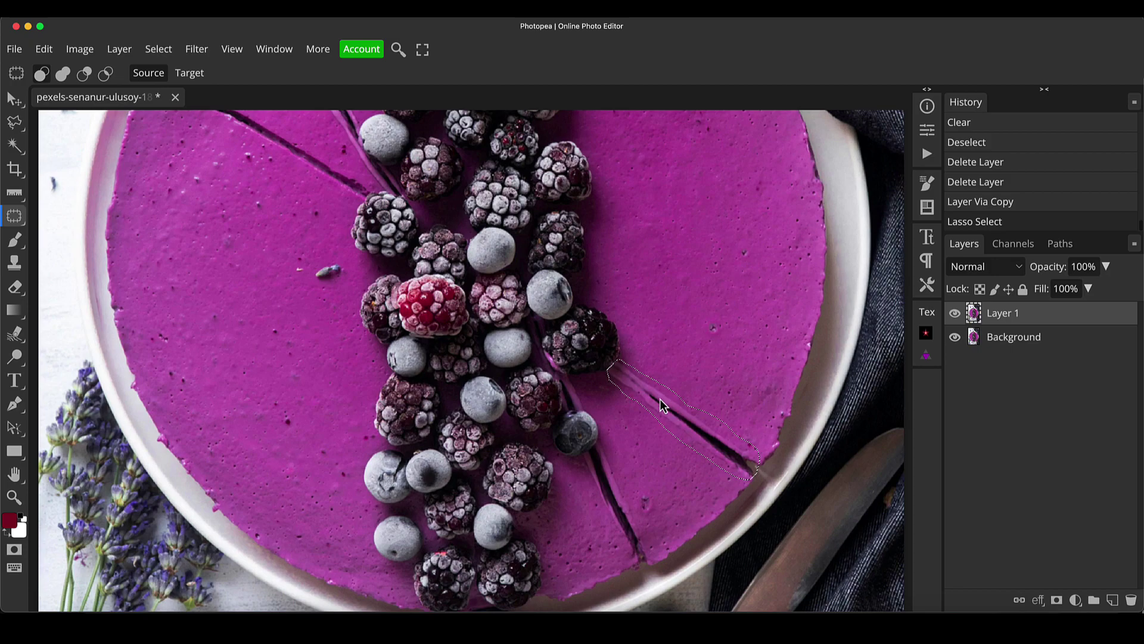
pyautogui.click(682, 330)
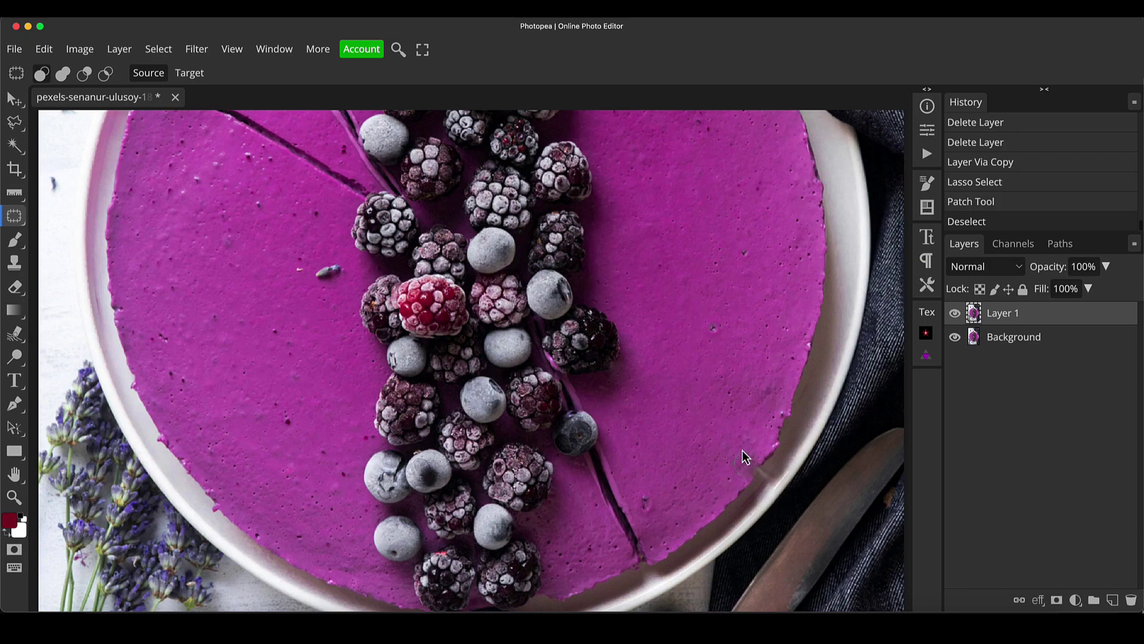
pyautogui.moveTo(746, 479); pyautogui.dragTo(747, 477)
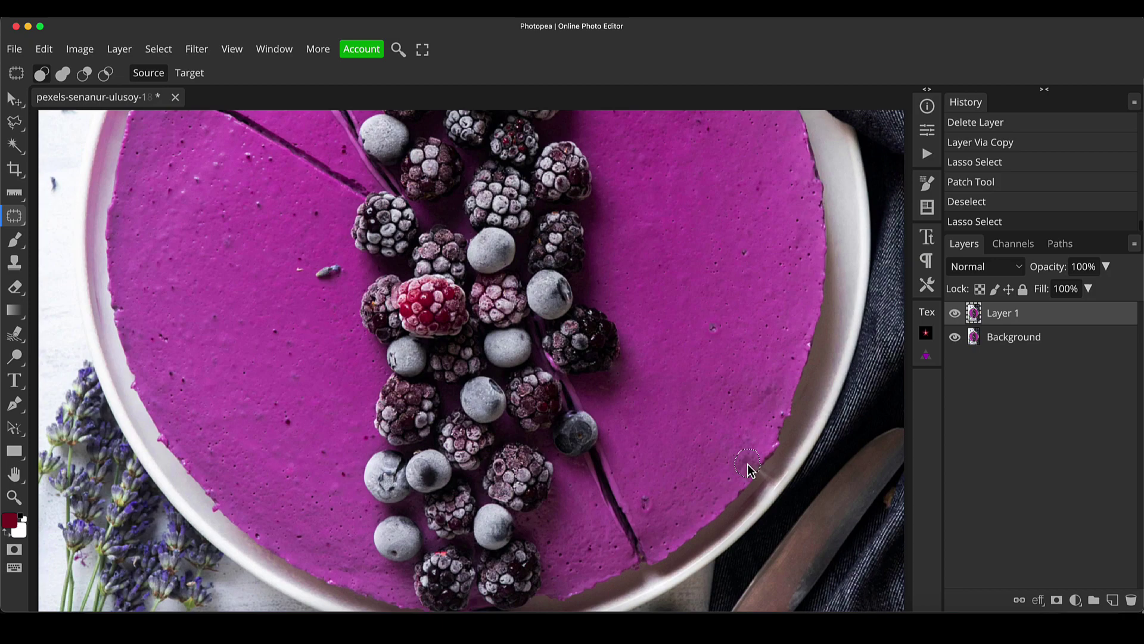
pyautogui.moveTo(777, 435); pyautogui.dragTo(774, 434)
pyautogui.hotkey('ctrl', 'd')
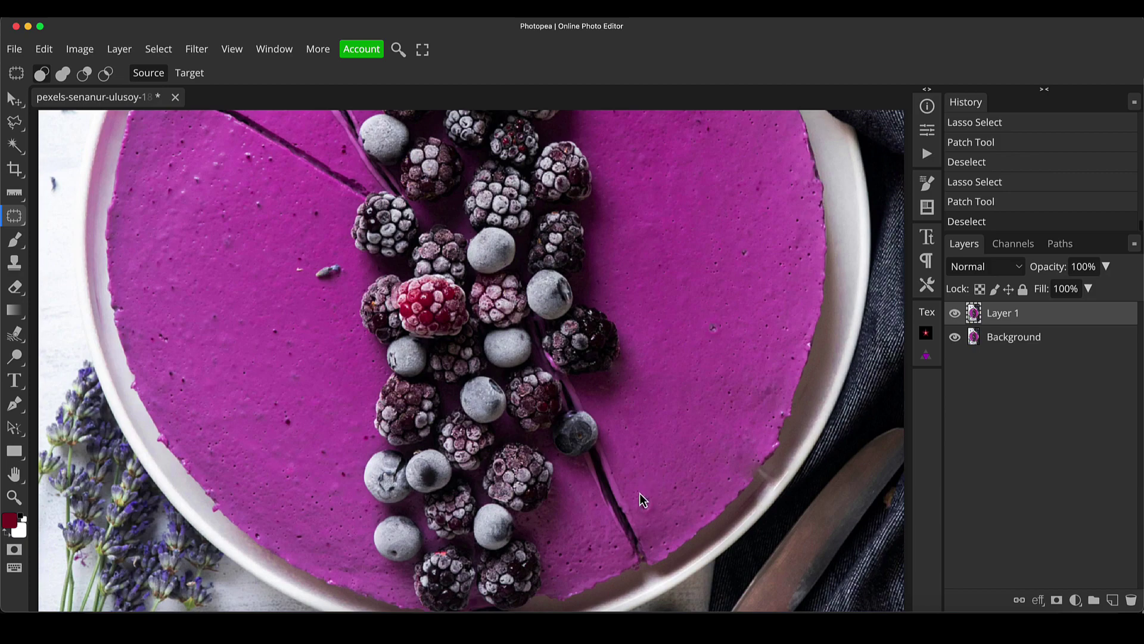
# Step: Patch the crack running along the lower cut
pyautogui.moveTo(594, 471); pyautogui.dragTo(678, 417)
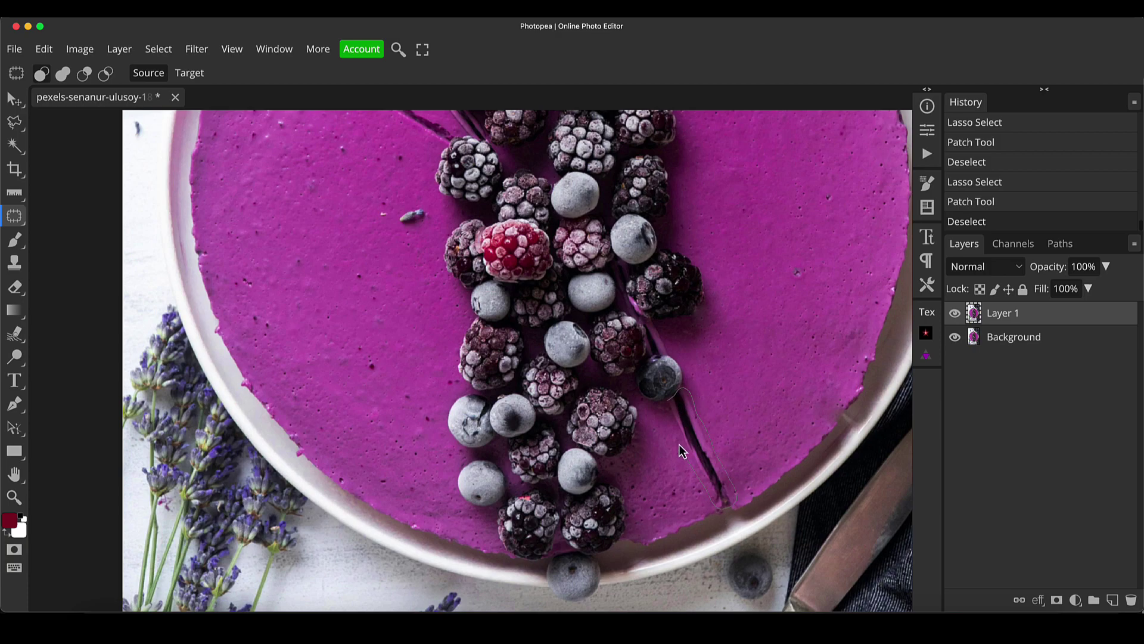
pyautogui.moveTo(666, 404)
pyautogui.mouseDown()
pyautogui.moveTo(703, 411)
pyautogui.moveTo(742, 379)
pyautogui.mouseUp()
pyautogui.hotkey('ctrl', 'd')
pyautogui.press('z')
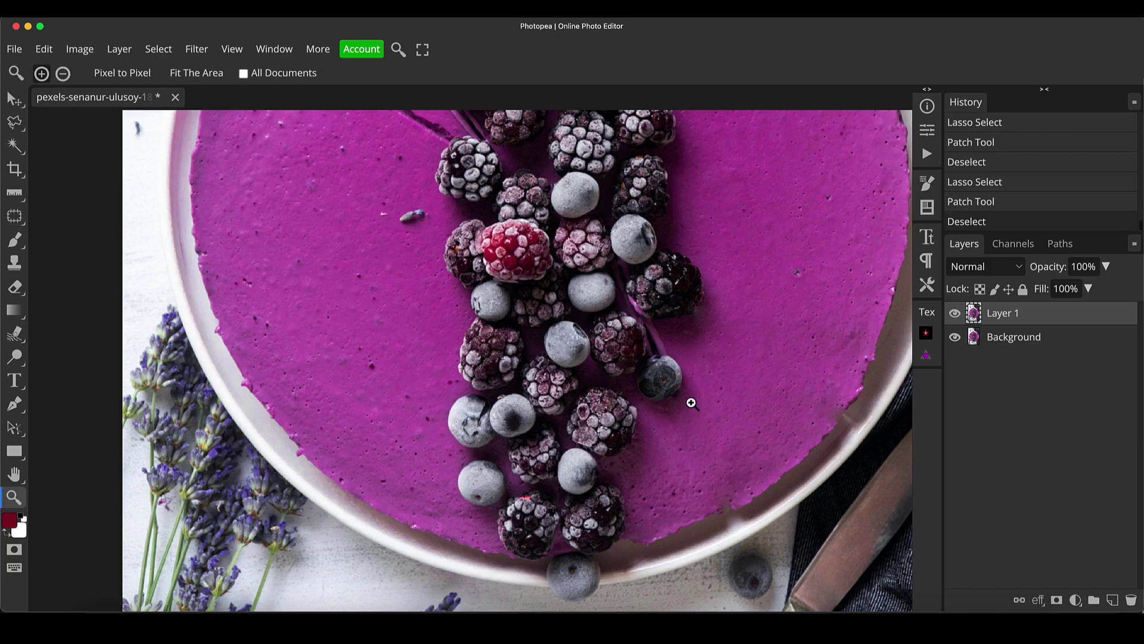
pyautogui.scroll(3, 690, 400)
pyautogui.scroll(-1, 713, 396)
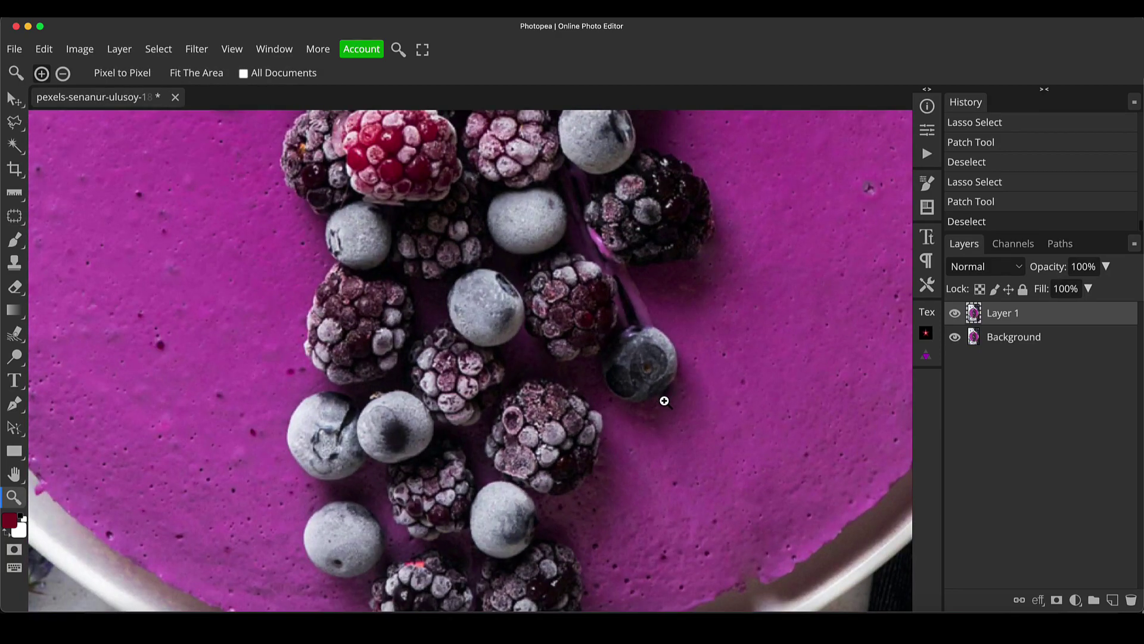
pyautogui.press('j')
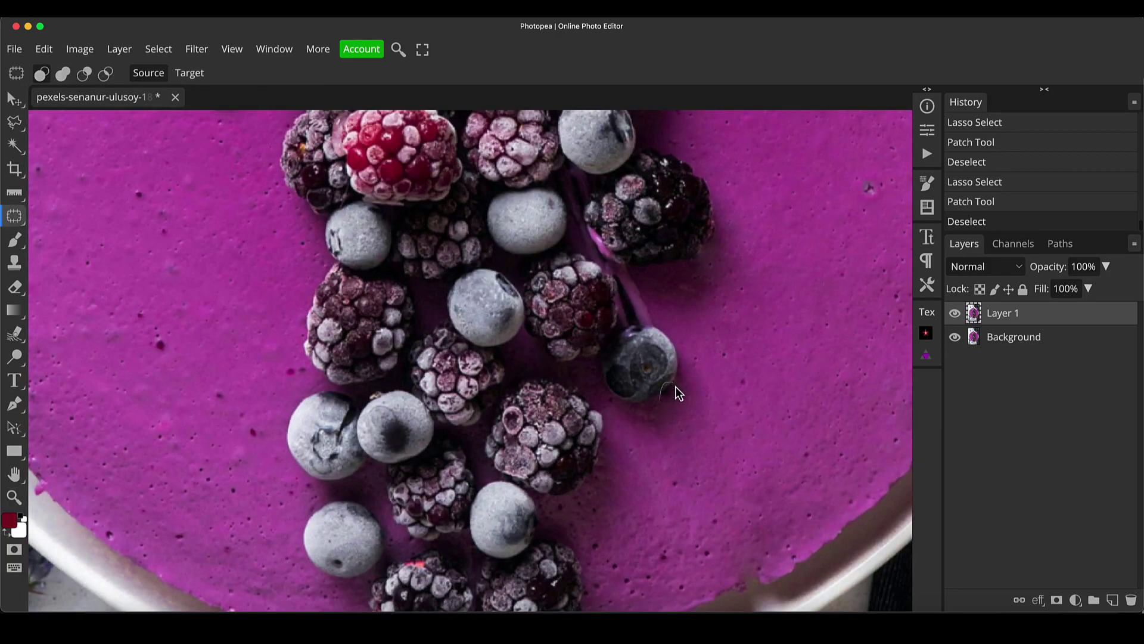
# Step: Patch the crack beside the blueberry and check the result
pyautogui.moveTo(668, 405); pyautogui.dragTo(671, 398)
pyautogui.hotkey('ctrl', 'd')
pyautogui.press('z')
pyautogui.scroll(-3, 696, 411)
pyautogui.scroll(3, 658, 338)
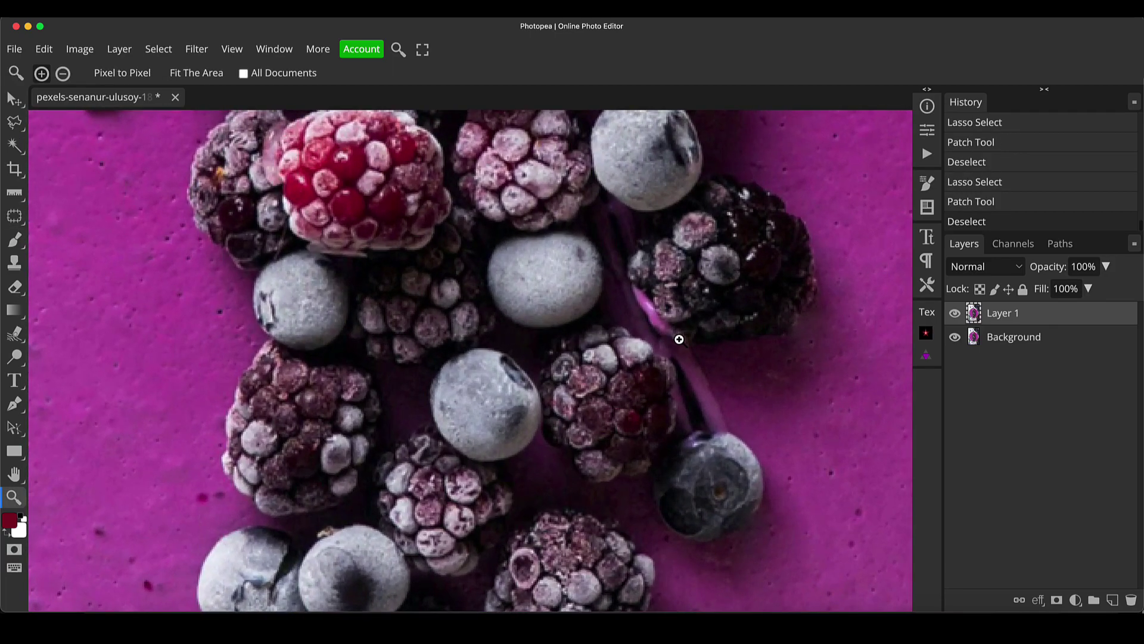
pyautogui.press('j')
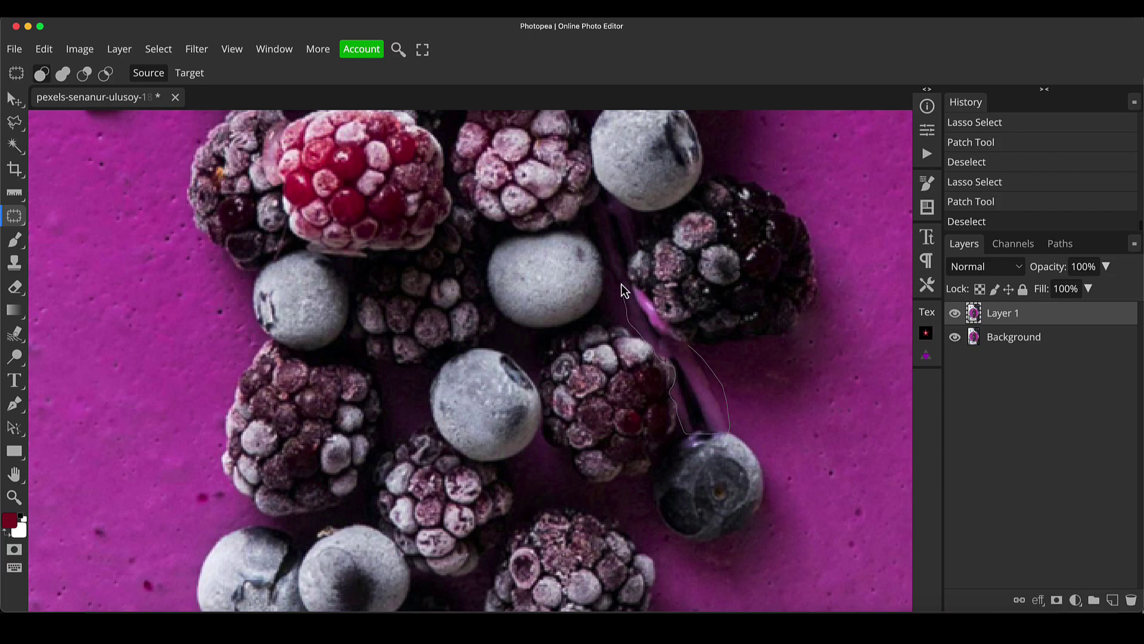
# Step: Outline the crack between the berries and patch it with magenta surface from the right
pyautogui.moveTo(688, 351); pyautogui.dragTo(688, 350)
pyautogui.press('z')
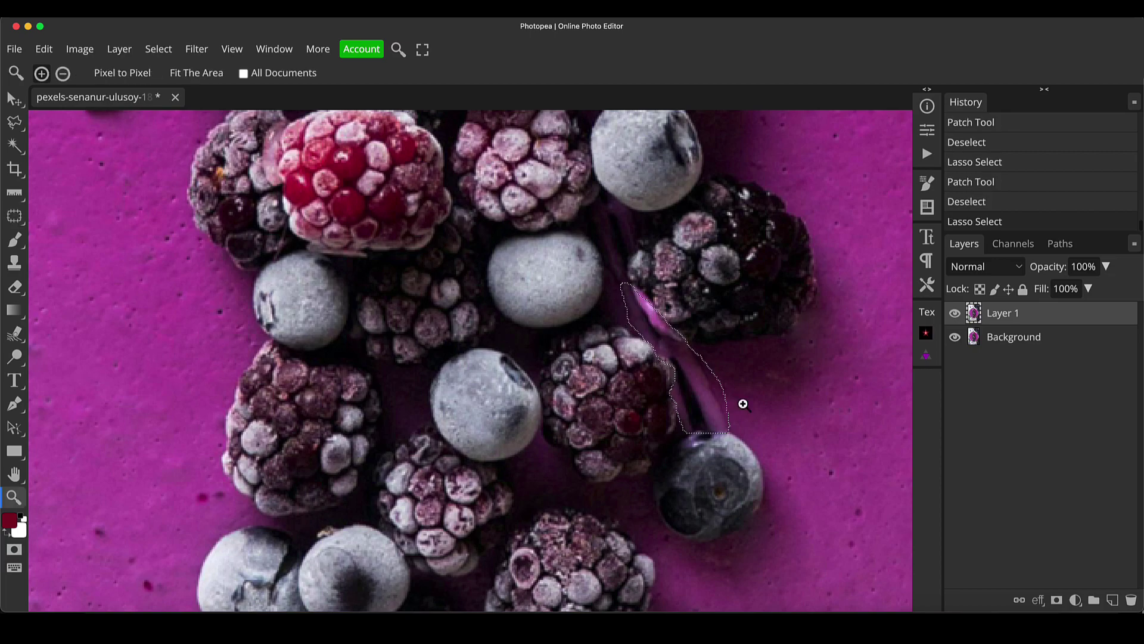
pyautogui.scroll(-6, 727, 401)
pyautogui.scroll(2, 713, 368)
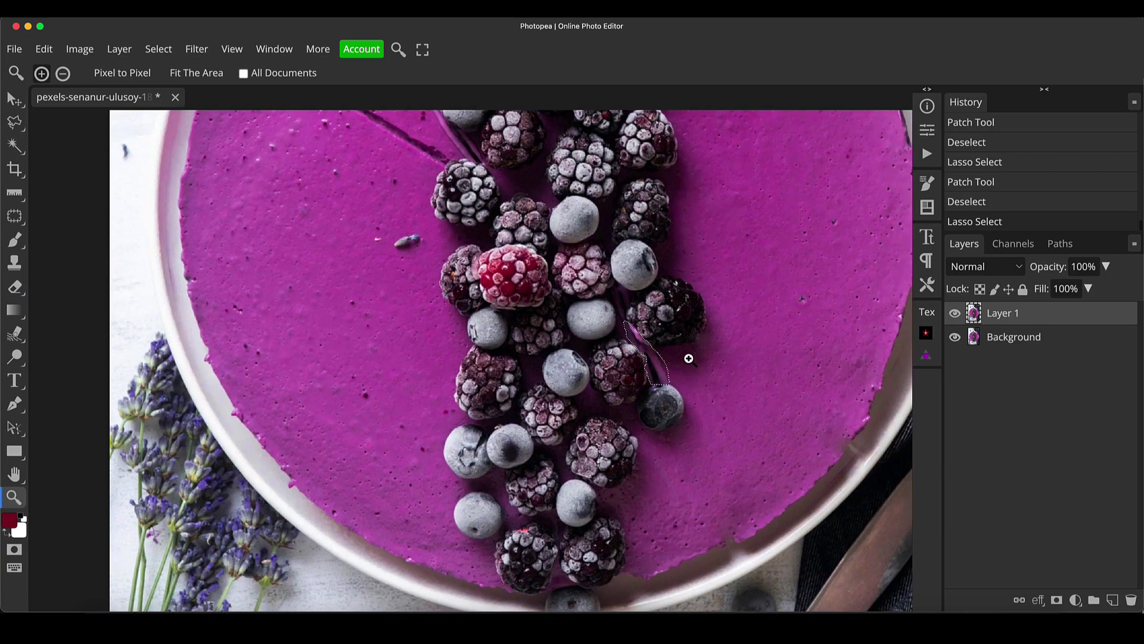
pyautogui.press('j')
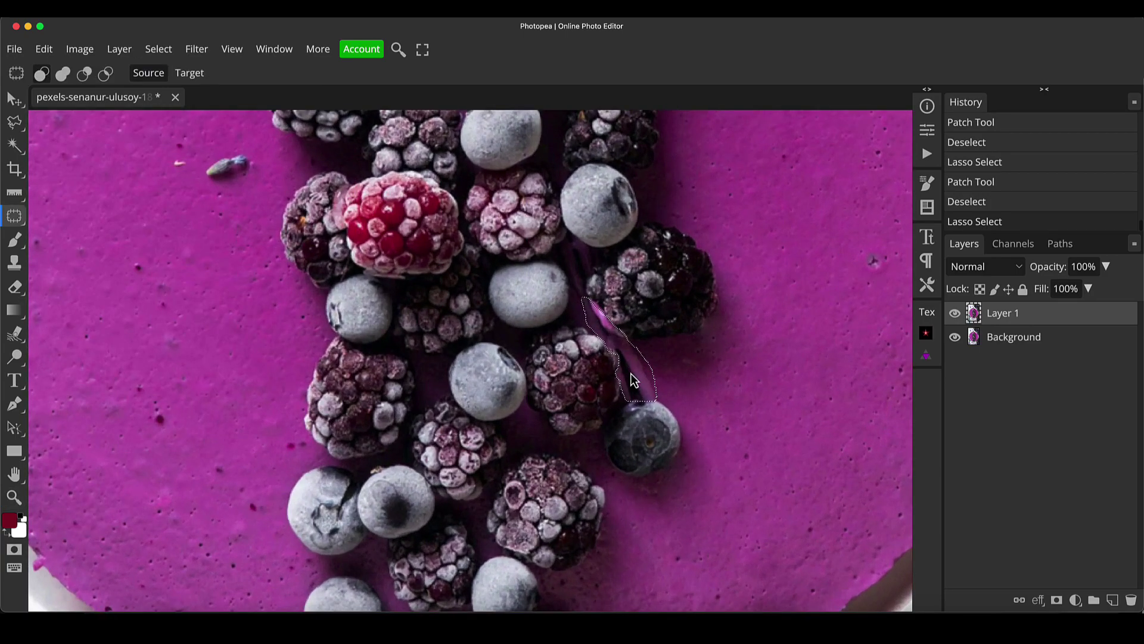
pyautogui.moveTo(632, 382); pyautogui.dragTo(804, 412)
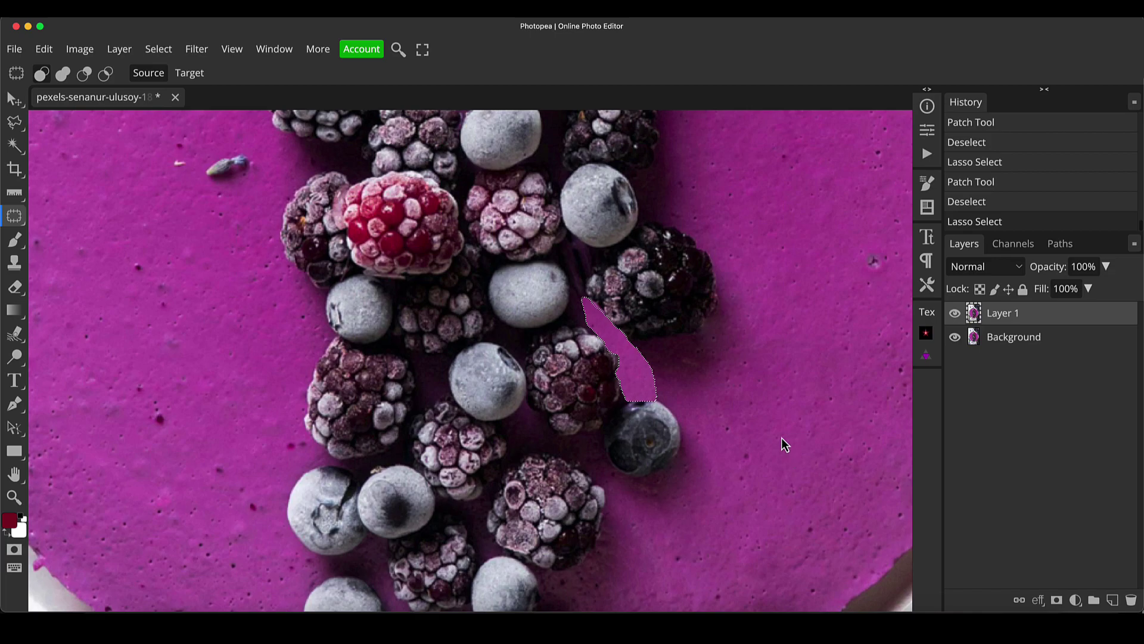
pyautogui.hotkey('ctrl', 'd')
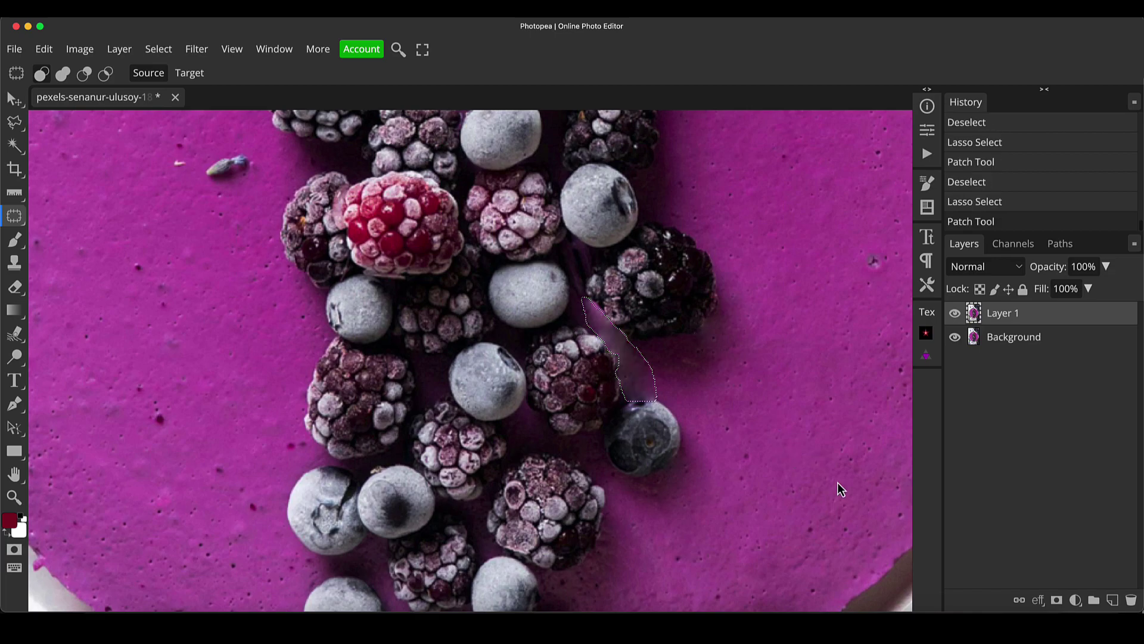
# Step: Inspect the patch, then undo it so the crack between the berries stays selected
pyautogui.press('z')
pyautogui.scroll(3, 599, 314)
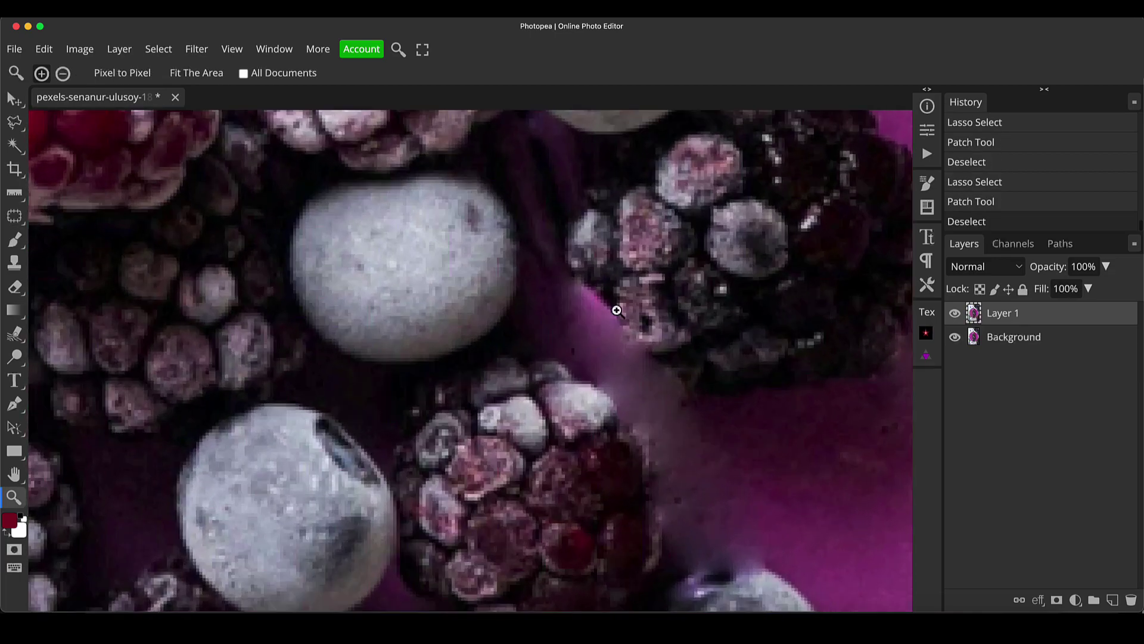
pyautogui.scroll(-5, 616, 309)
pyautogui.scroll(2, 596, 310)
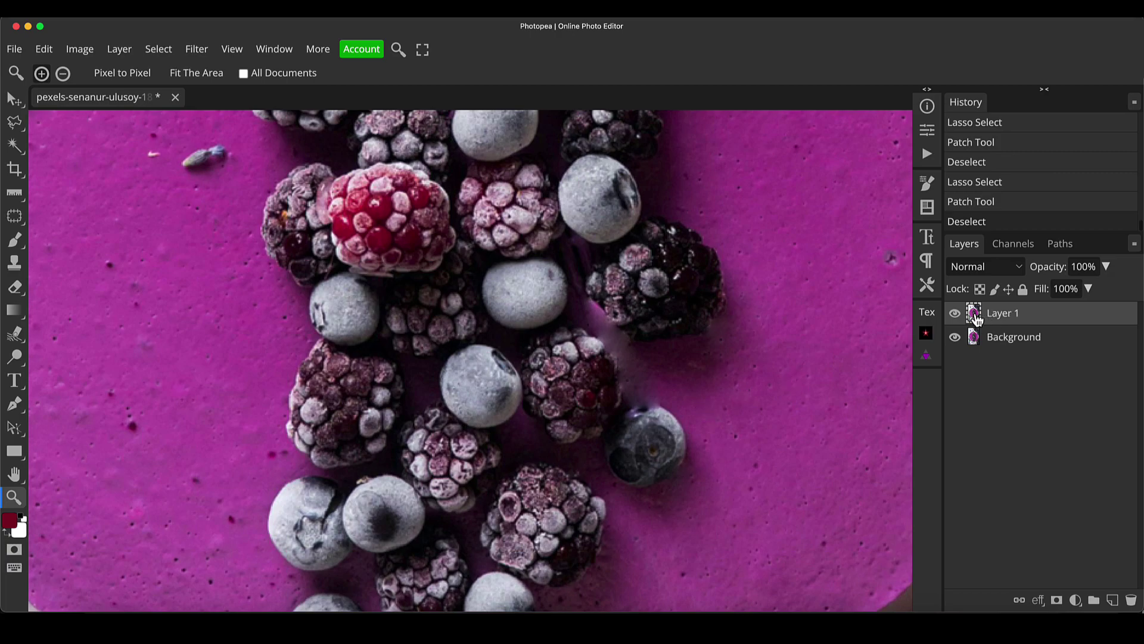
pyautogui.press('super+z')
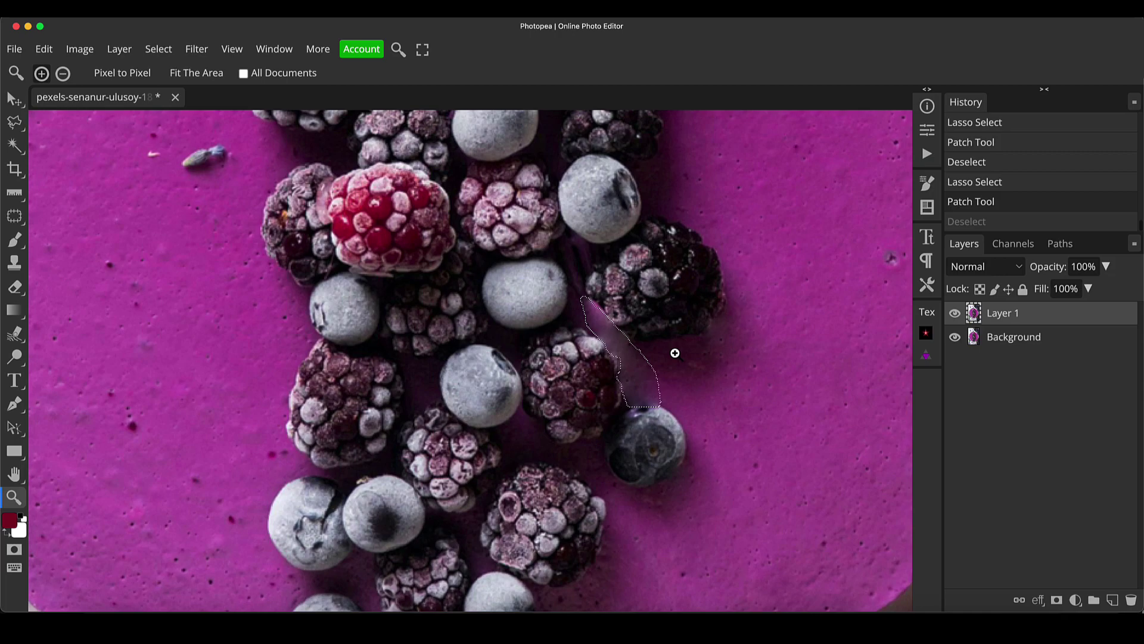
pyautogui.press('super+z')
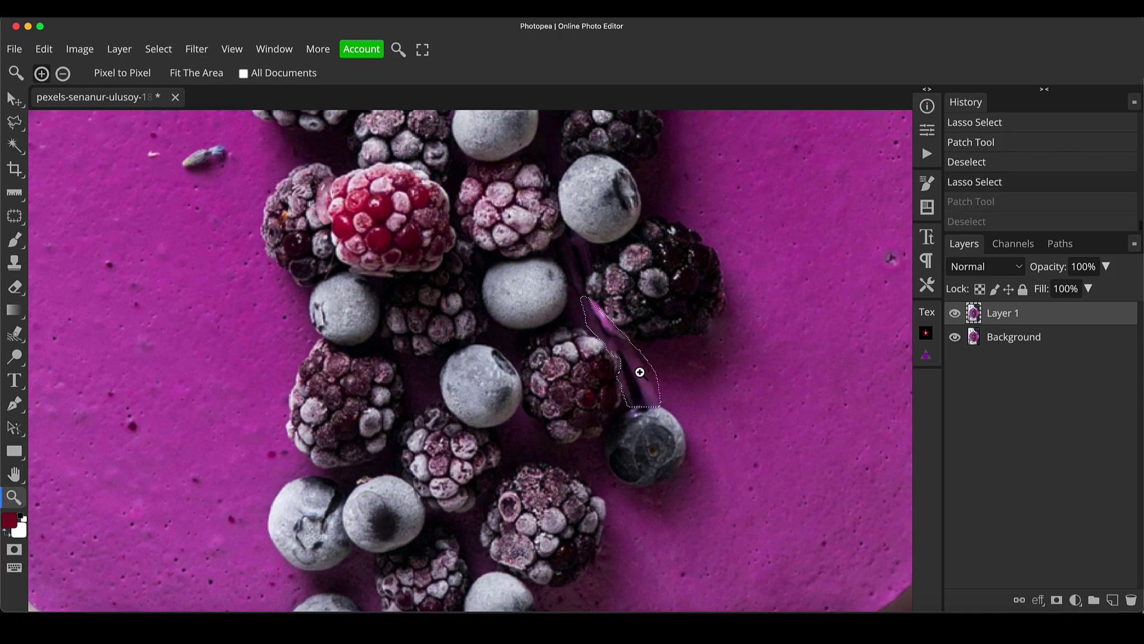
pyautogui.press('j')
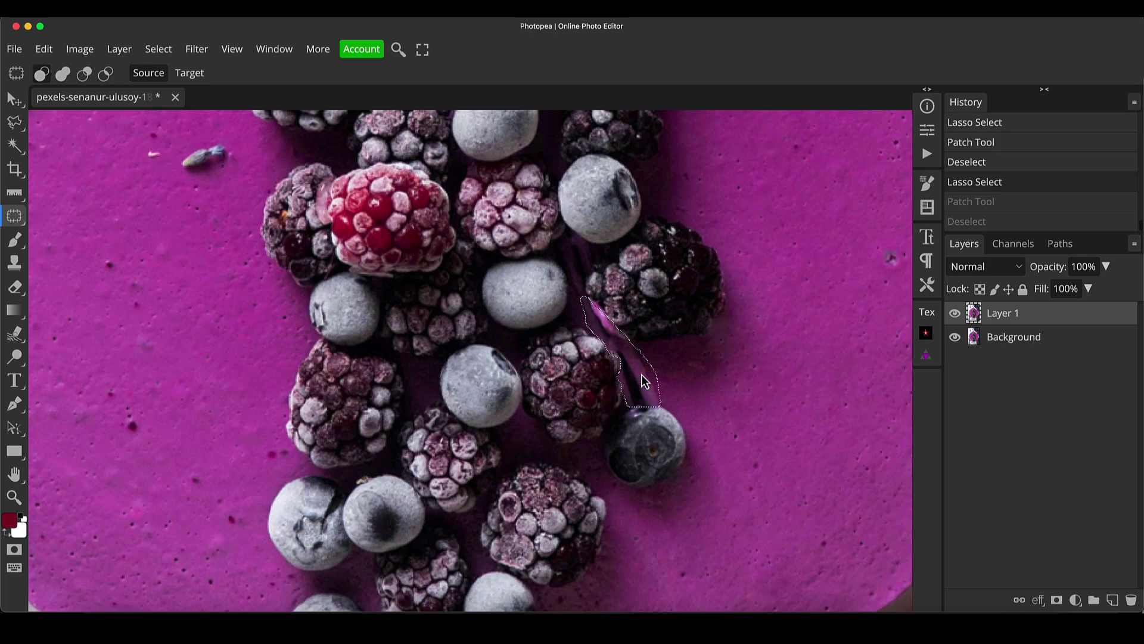
# Step: Magic Replace the selected crack with an empty New content prompt, then close the Properties panel
pyautogui.click(14, 216)
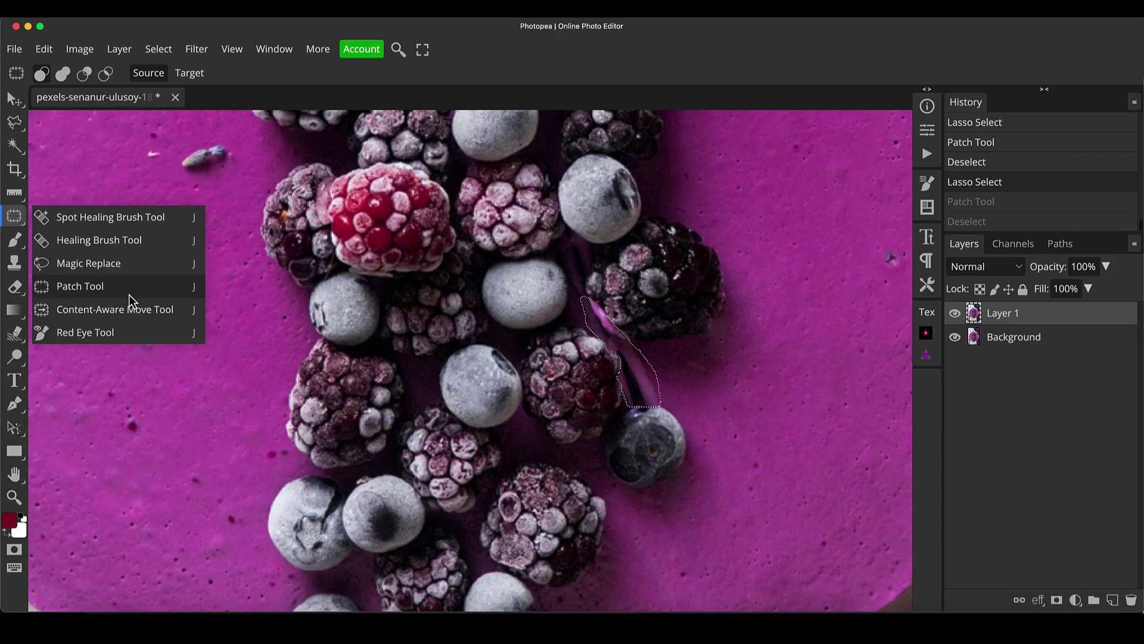
pyautogui.click(129, 266)
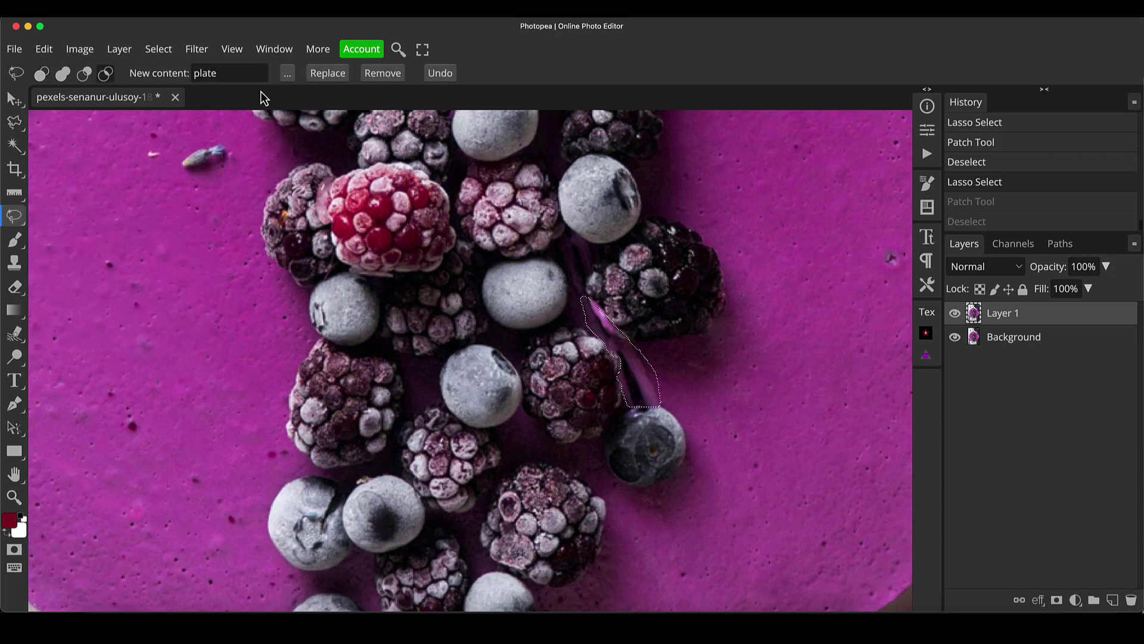
pyautogui.click(225, 73)
pyautogui.hotkey('ctrl', 'a')
pyautogui.press('BackSpace')
pyautogui.click(325, 76)
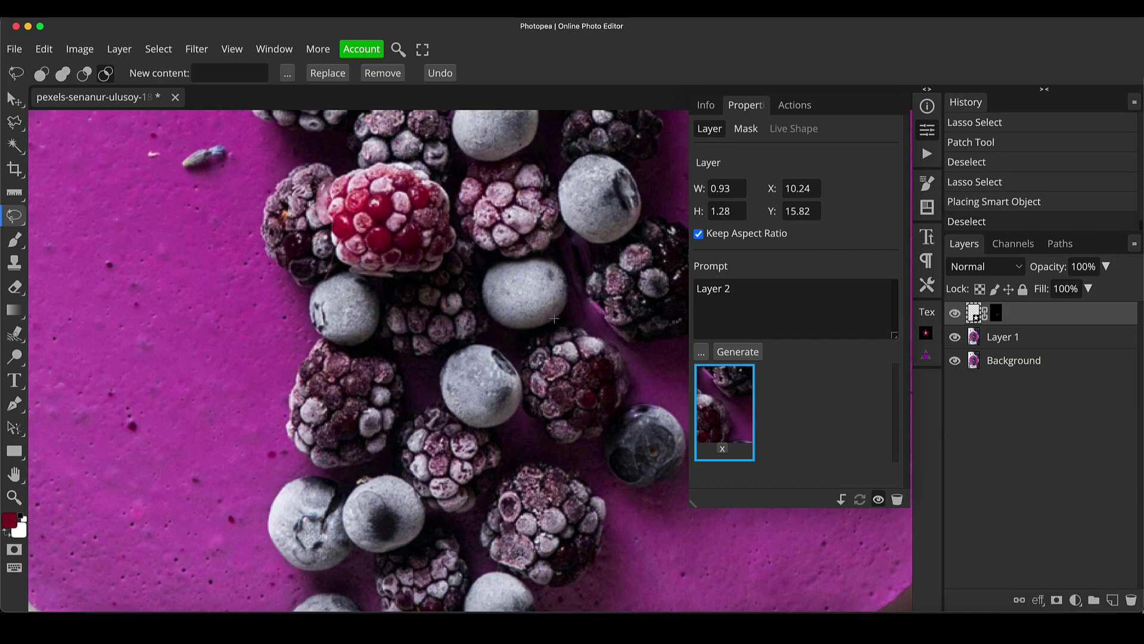
pyautogui.click(927, 130)
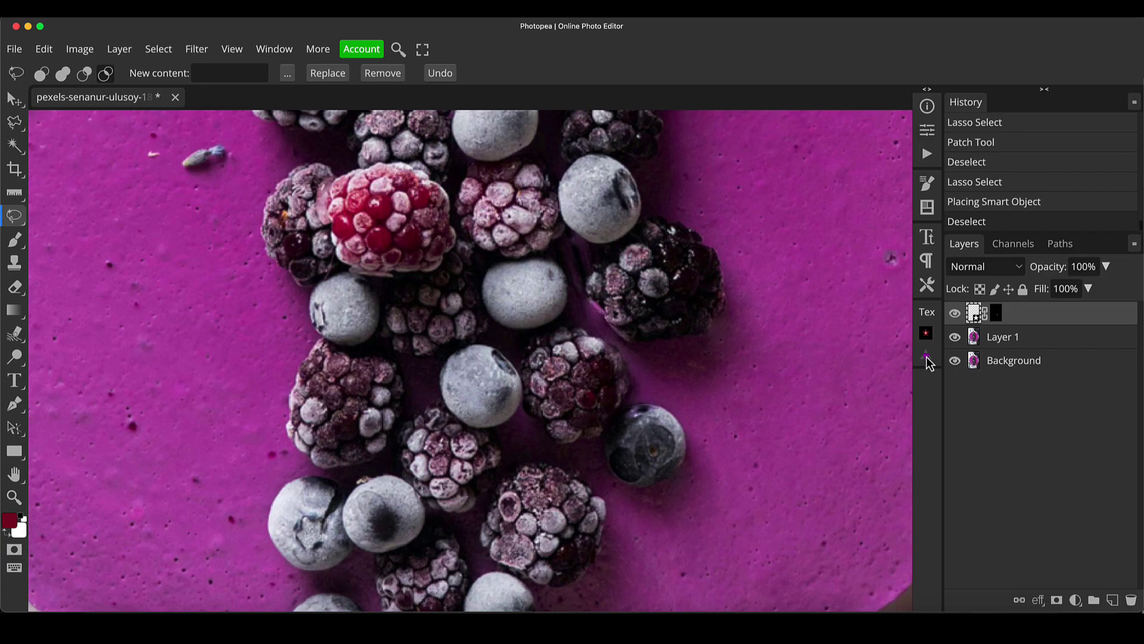
pyautogui.press('z')
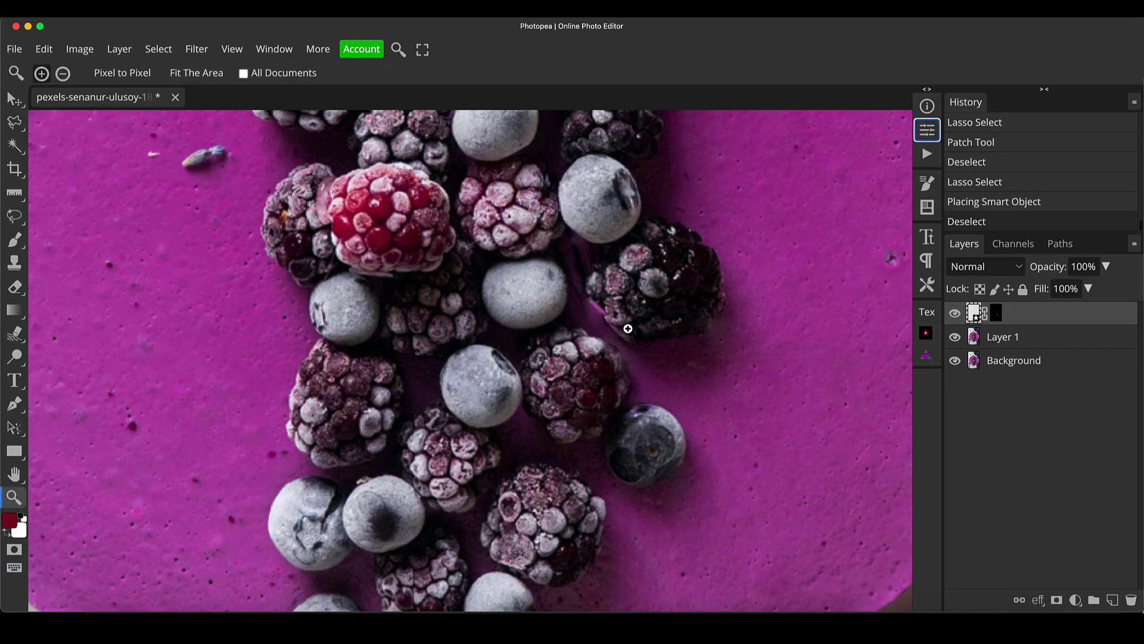
pyautogui.scroll(-5, 627, 328)
# Step: Zoom in on the slice cuts and make Layer 1 the active layer
pyautogui.scroll(2, 458, 368)
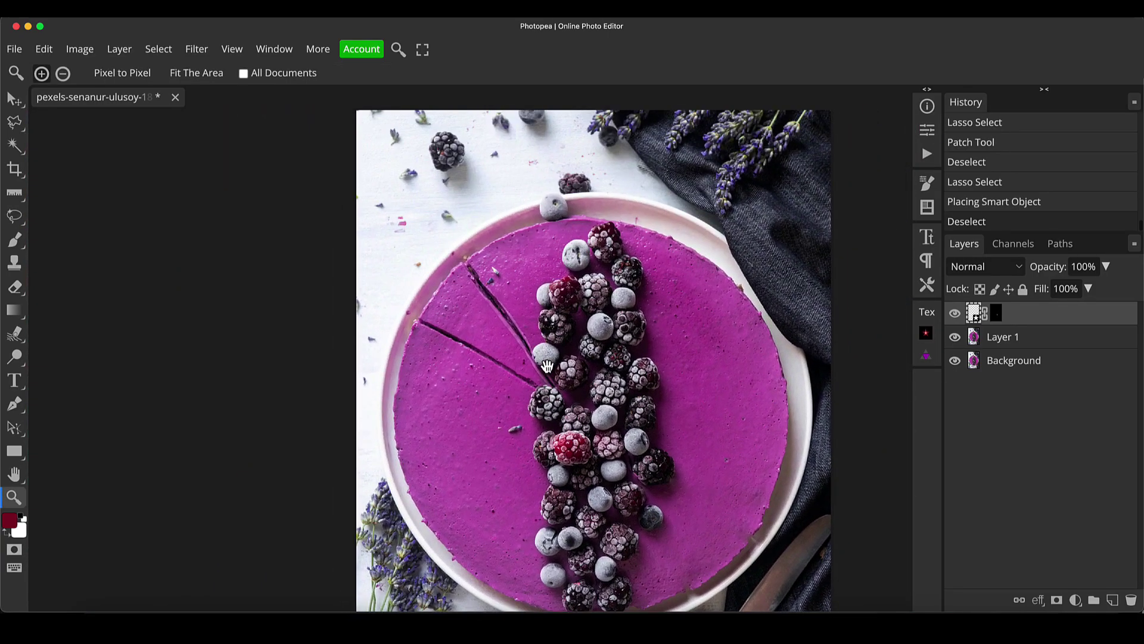
pyautogui.click(458, 367)
pyautogui.press('l')
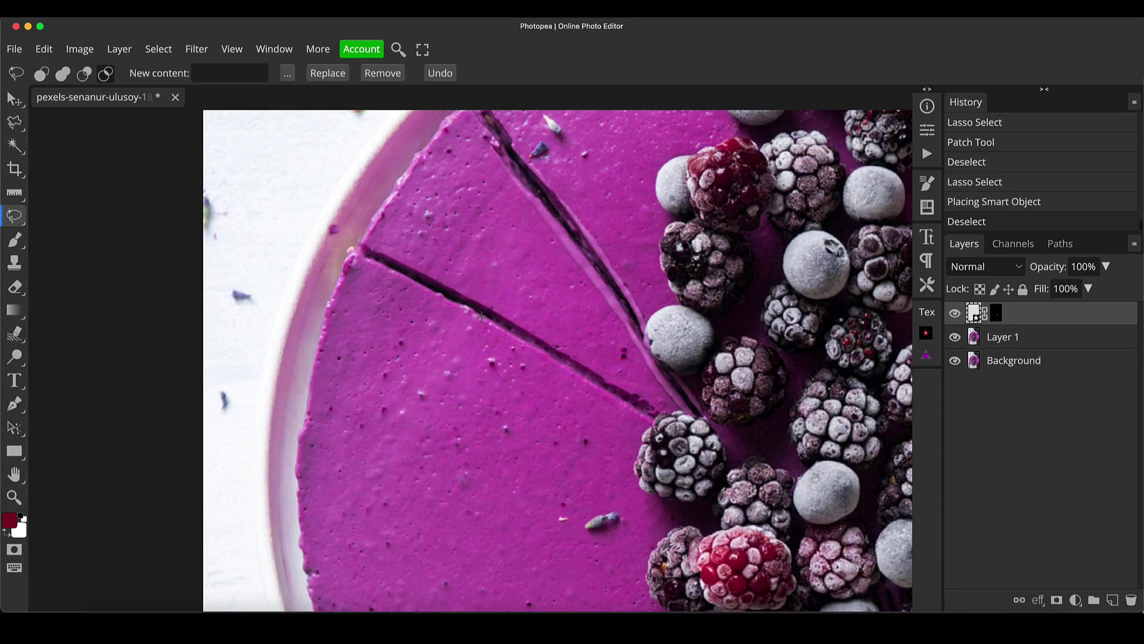
pyautogui.click(980, 339)
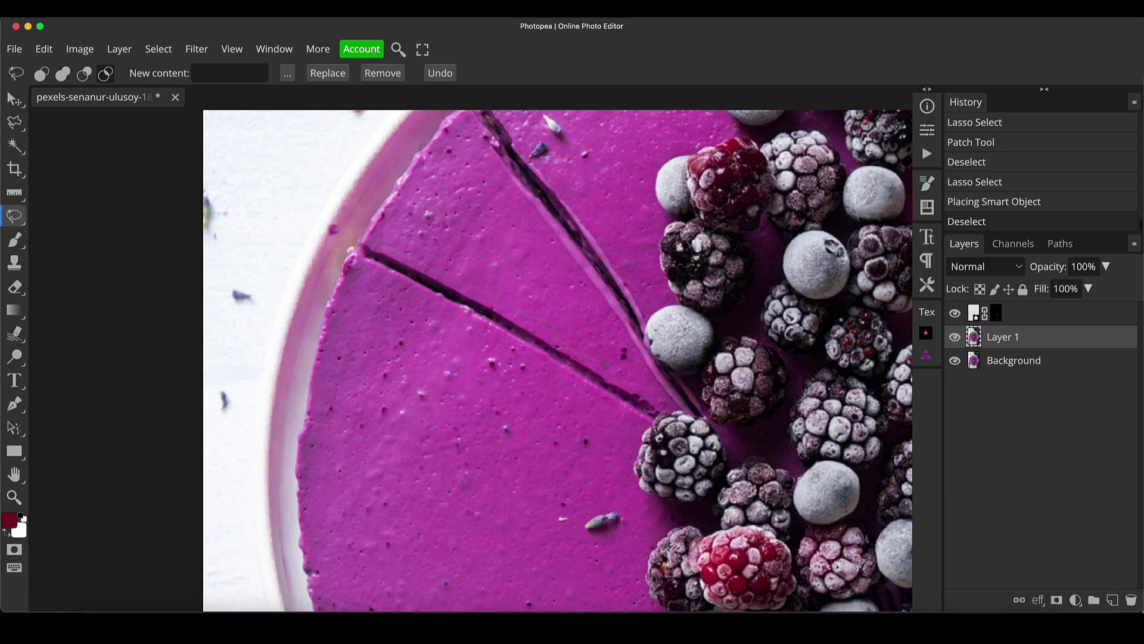
# Step: Lasso the cut between the two slices and patch it with clean frosting below
pyautogui.moveTo(662, 413); pyautogui.dragTo(650, 425)
pyautogui.moveTo(372, 277); pyautogui.dragTo(362, 268)
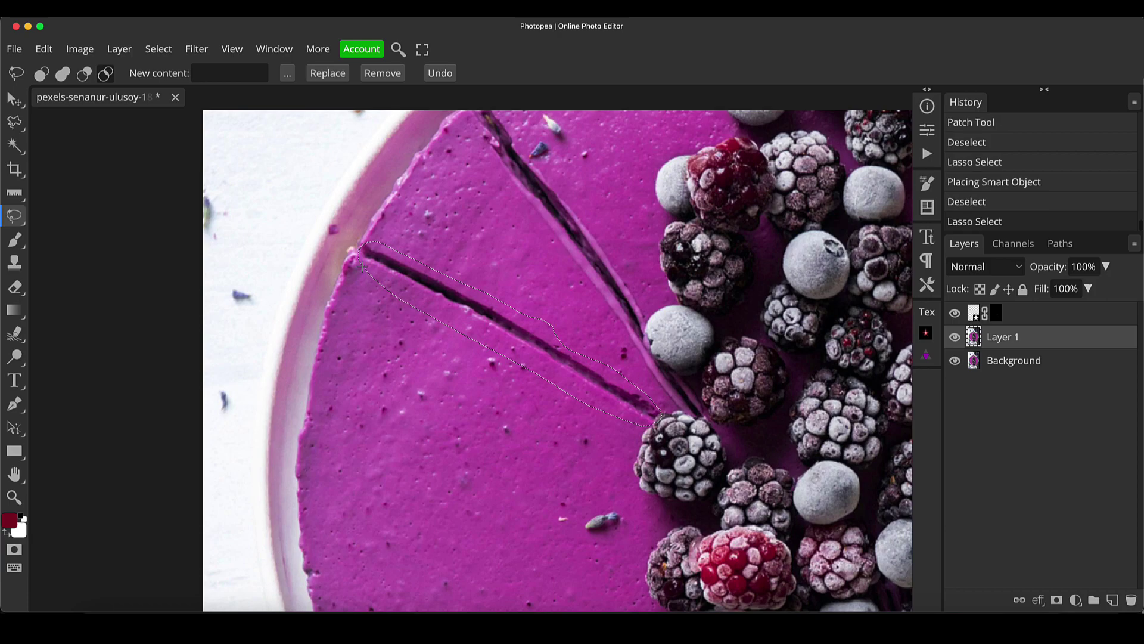
pyautogui.click(487, 333)
pyautogui.hotkey('ctrl', 'z')
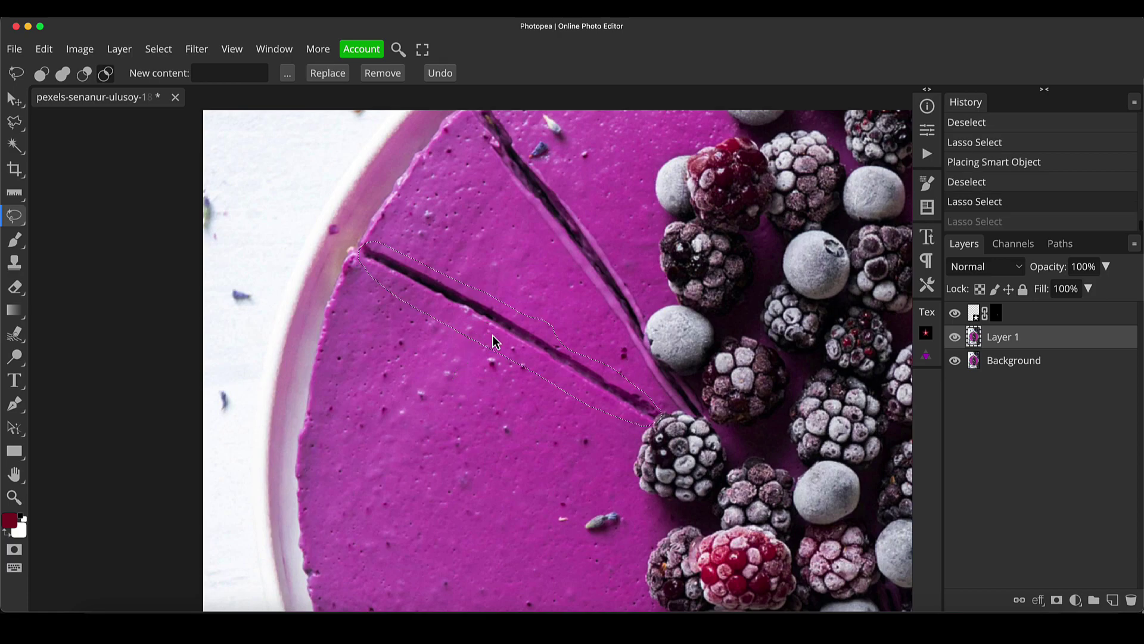
pyautogui.rightClick(15, 218)
pyautogui.click(96, 286)
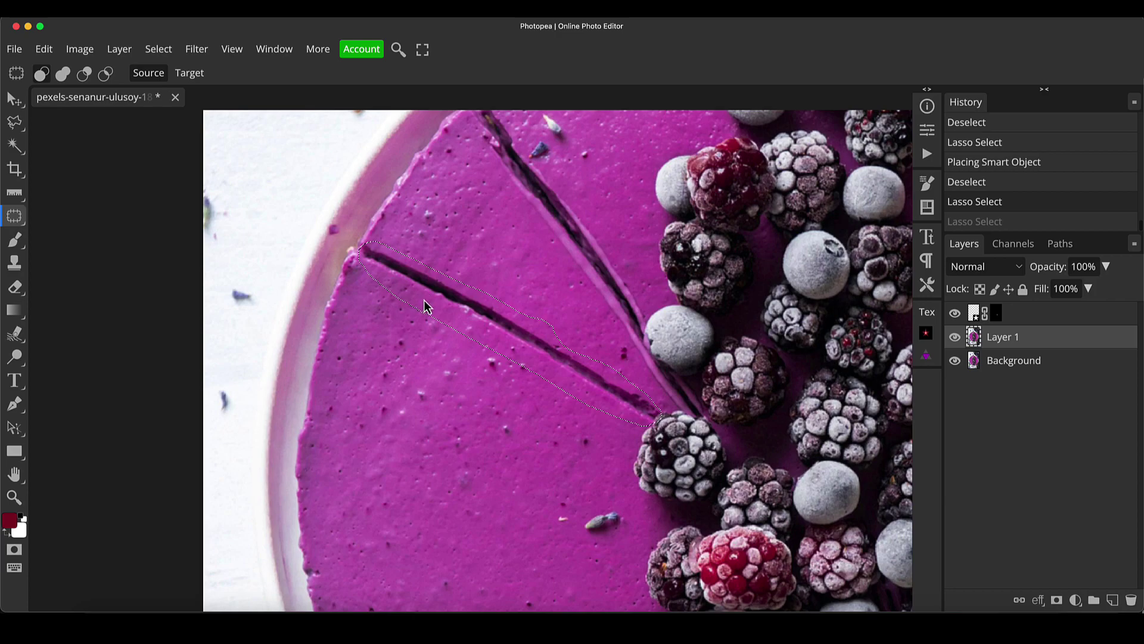
pyautogui.moveTo(436, 315); pyautogui.dragTo(408, 368)
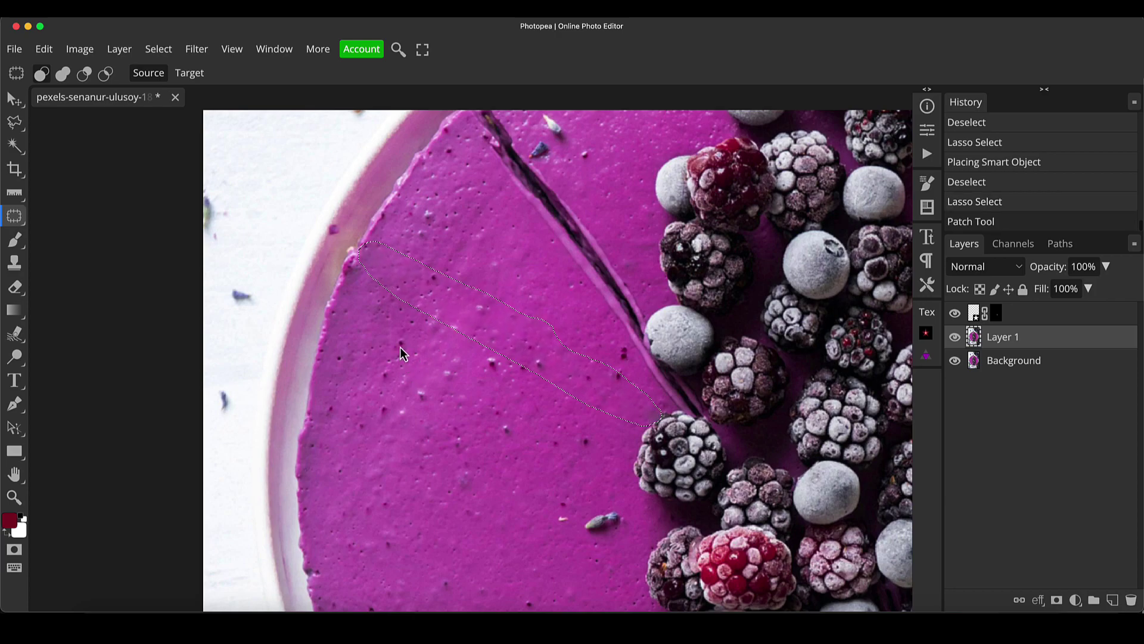
pyautogui.hotkey('ctrl', 'd')
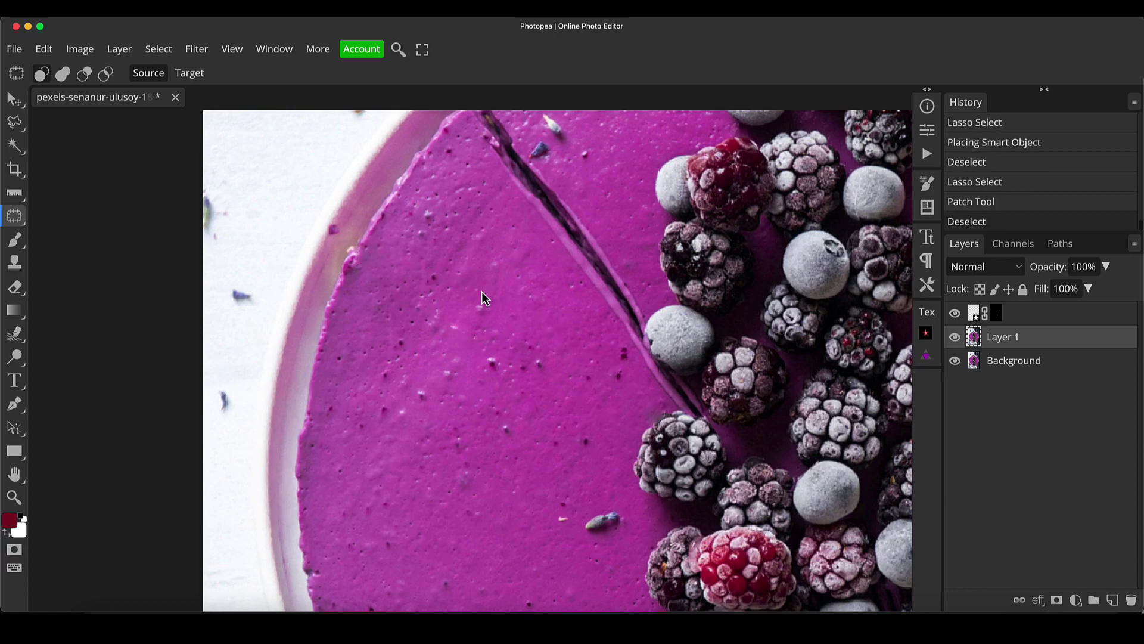
# Step: Lasso the second slice cut and patch it with nearby frosting
pyautogui.moveTo(481, 291); pyautogui.dragTo(382, 347)
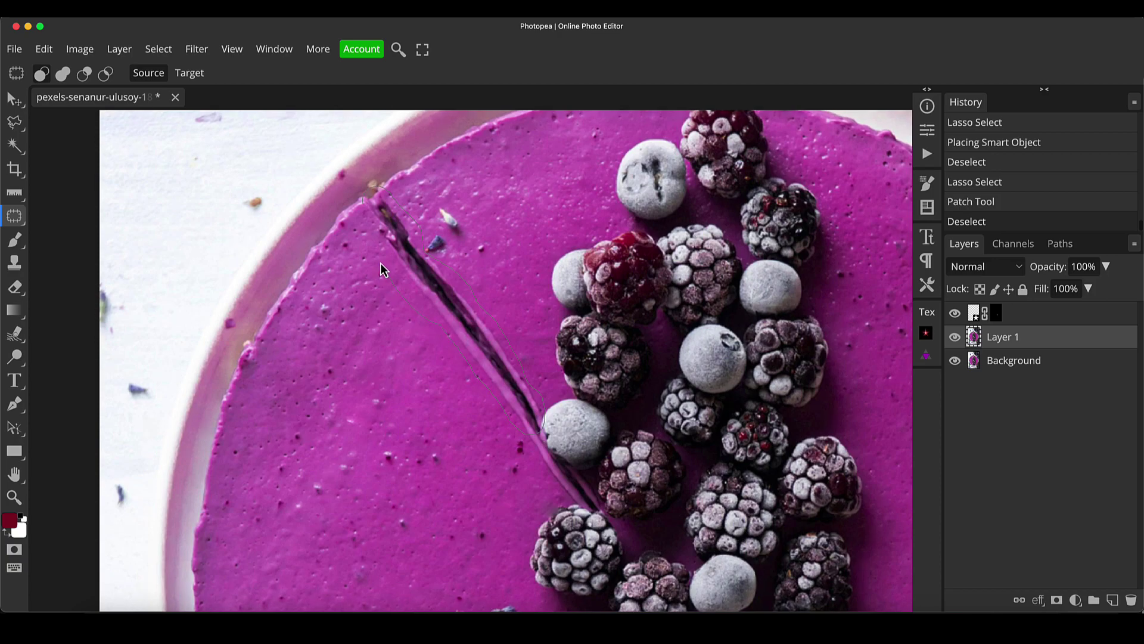
pyautogui.moveTo(380, 268); pyautogui.dragTo(365, 199)
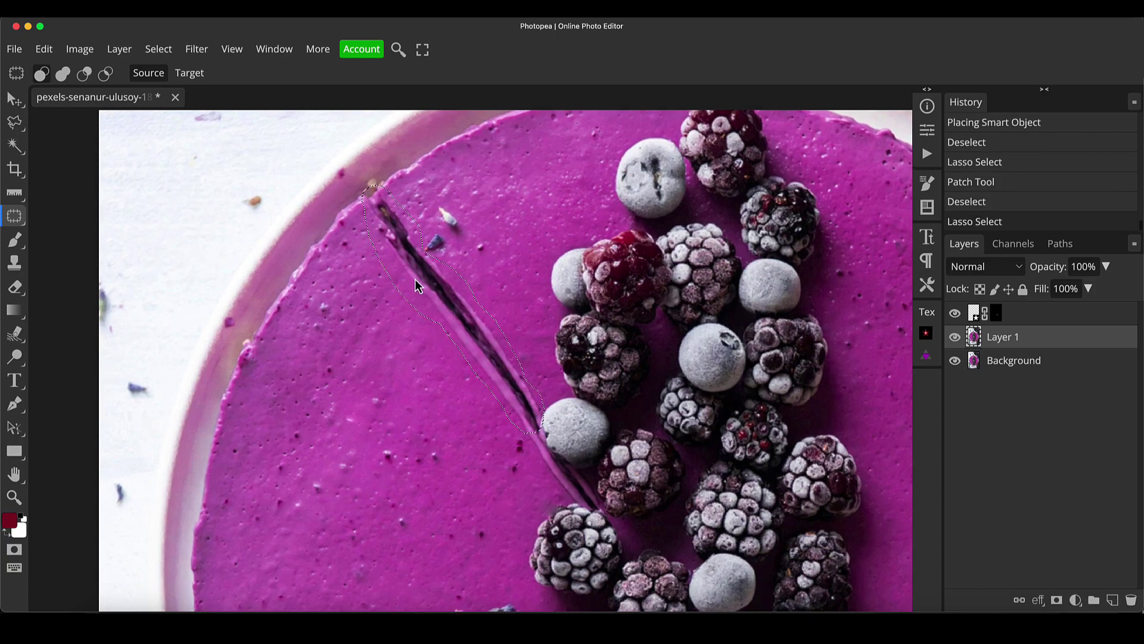
pyautogui.moveTo(415, 280); pyautogui.dragTo(378, 367)
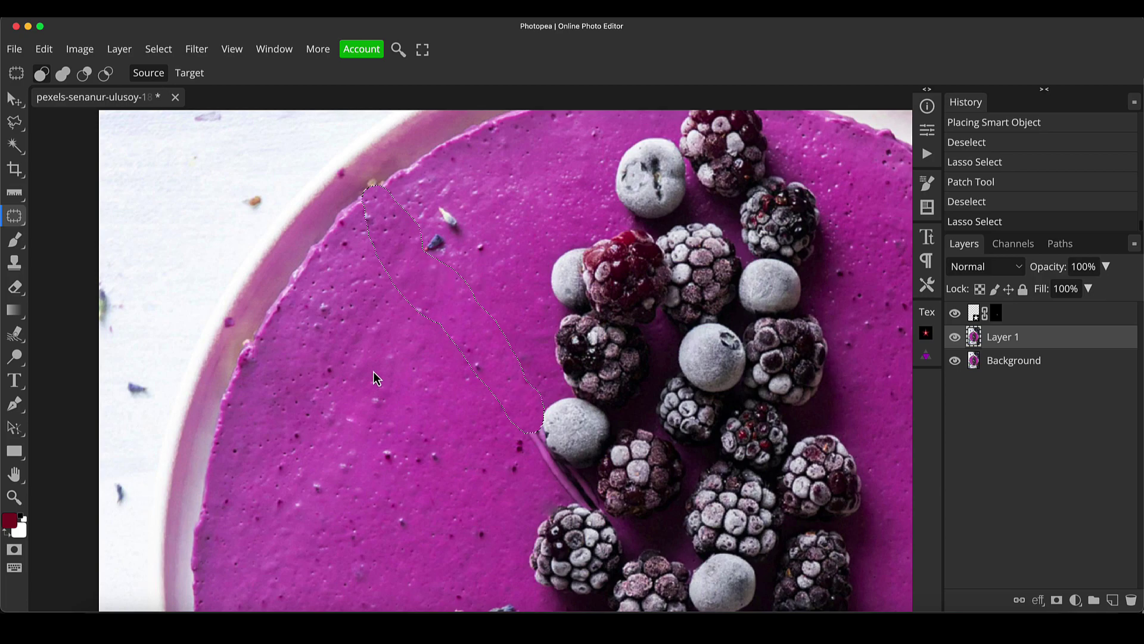
pyautogui.hotkey('ctrl', 'd')
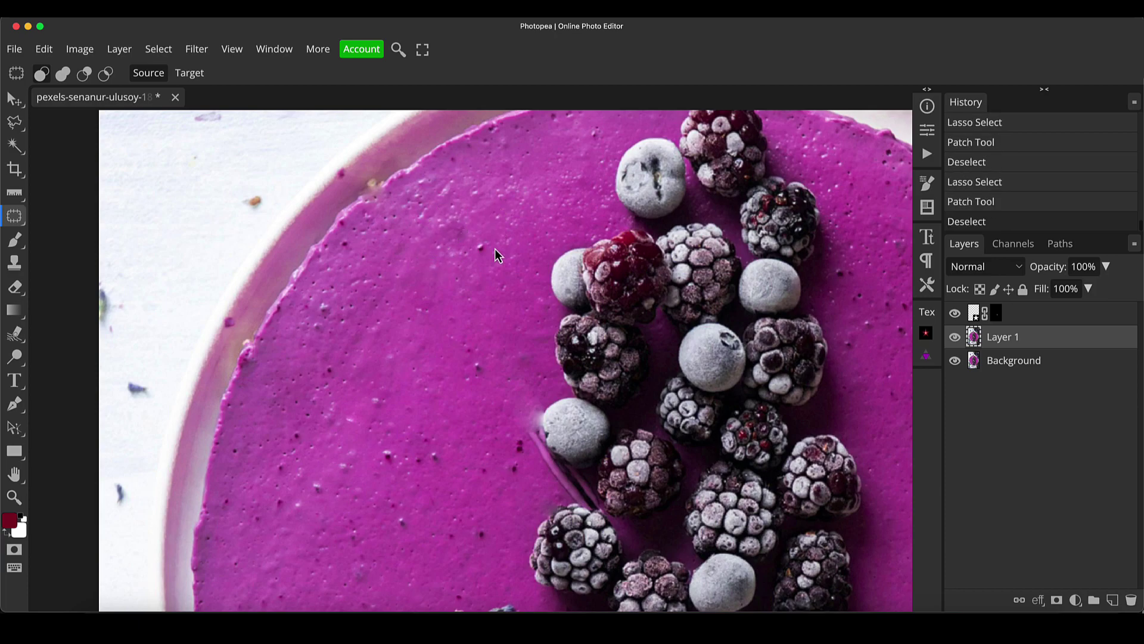
pyautogui.moveTo(448, 389); pyautogui.dragTo(394, 219)
# Step: Lasso the groove along the berry's left edge and fill it with Magic Replace
pyautogui.press('z')
pyautogui.click(494, 271)
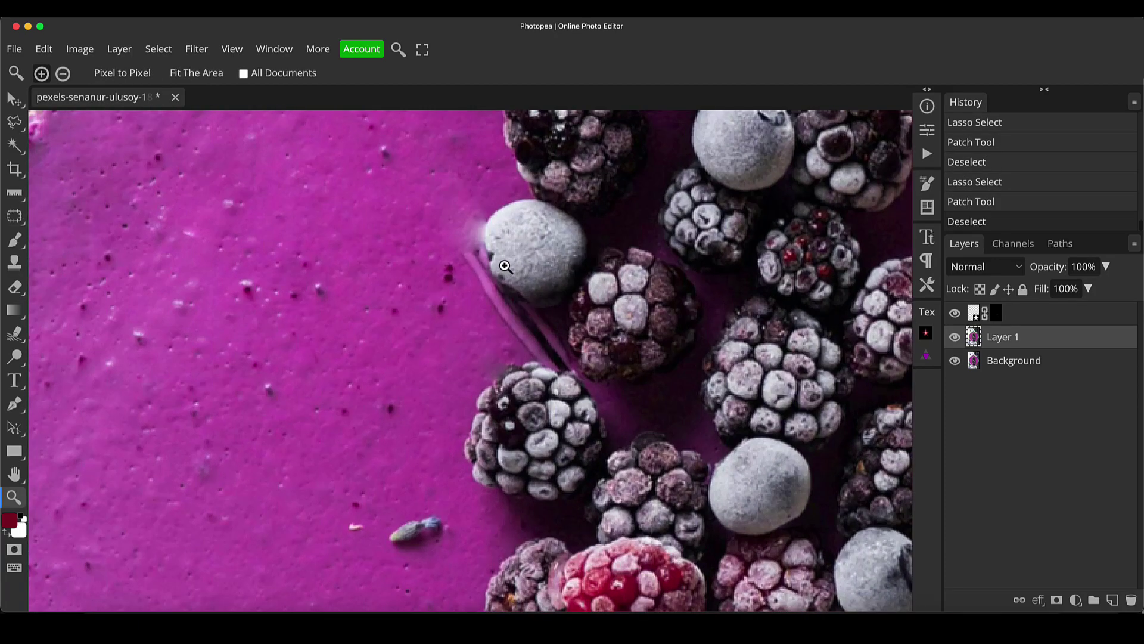
pyautogui.press('j')
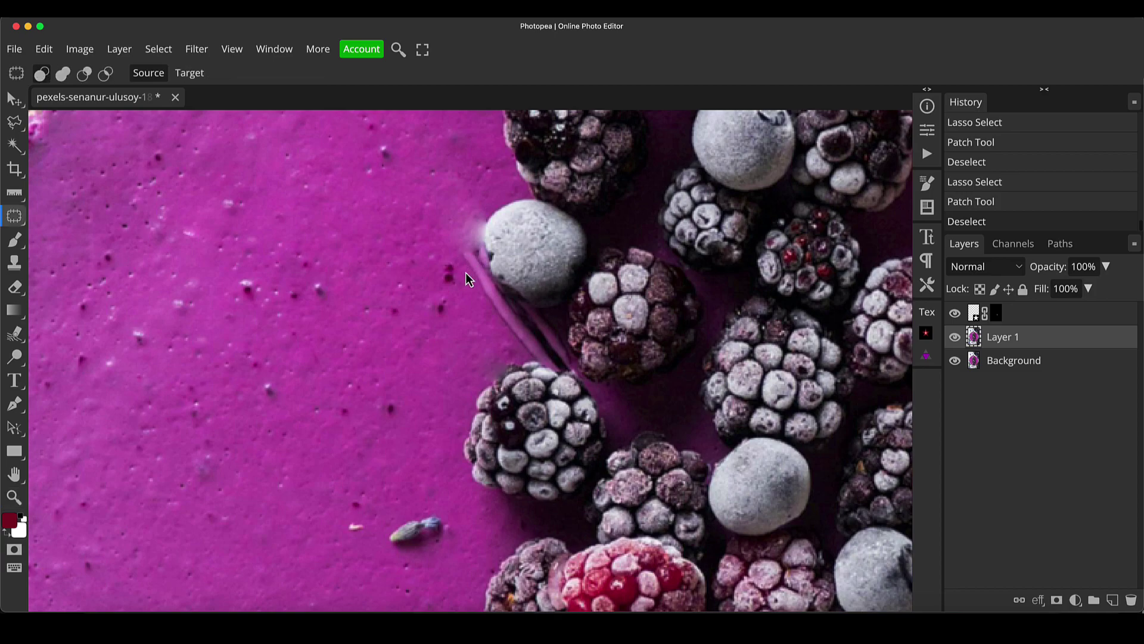
pyautogui.rightClick(15, 146)
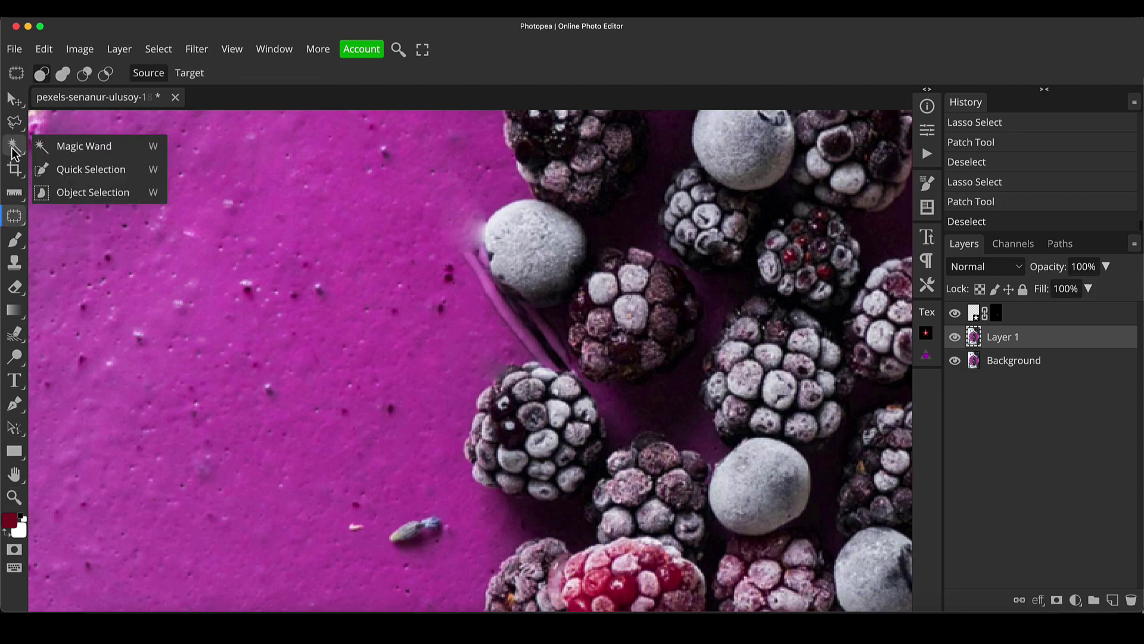
pyautogui.rightClick(18, 222)
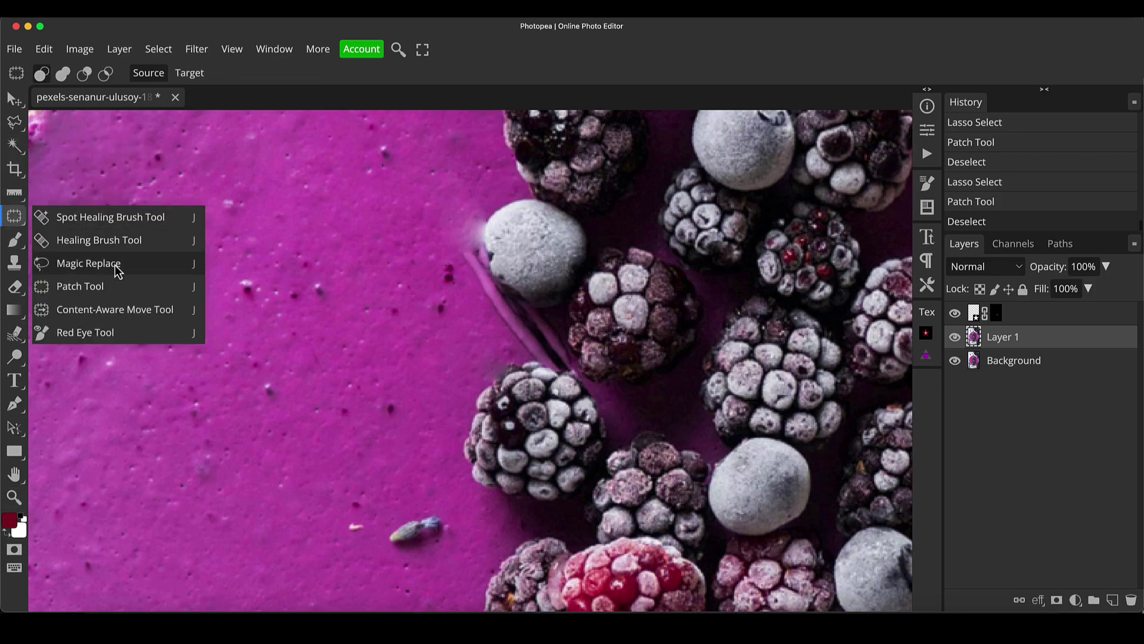
pyautogui.click(81, 262)
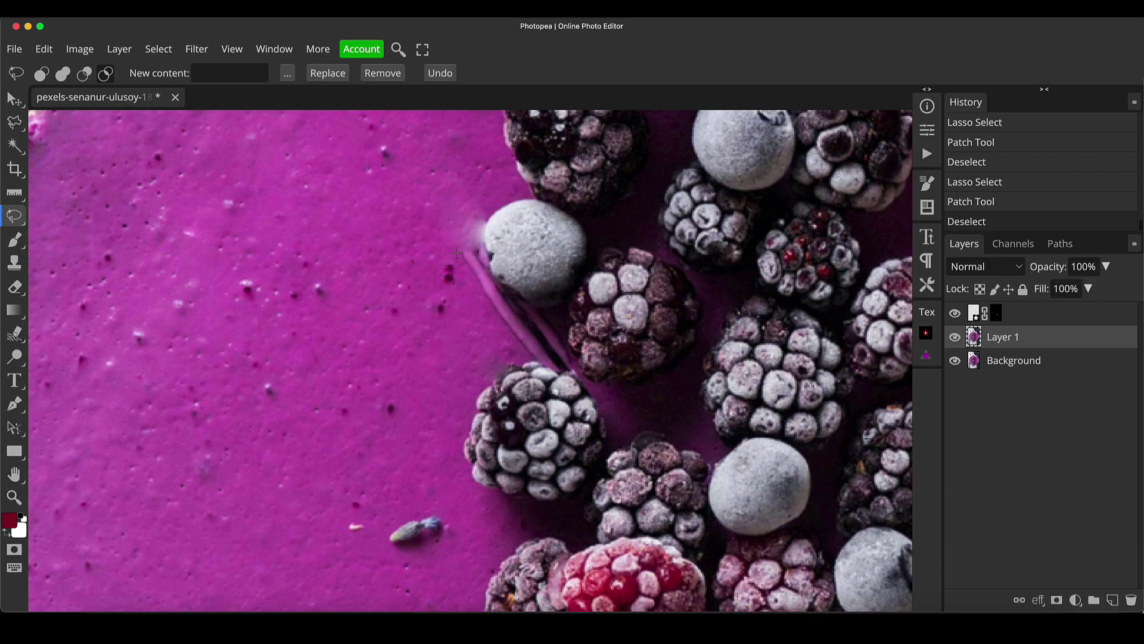
pyautogui.moveTo(488, 228)
pyautogui.mouseDown()
pyautogui.moveTo(502, 272)
pyautogui.moveTo(549, 320)
pyautogui.mouseUp()
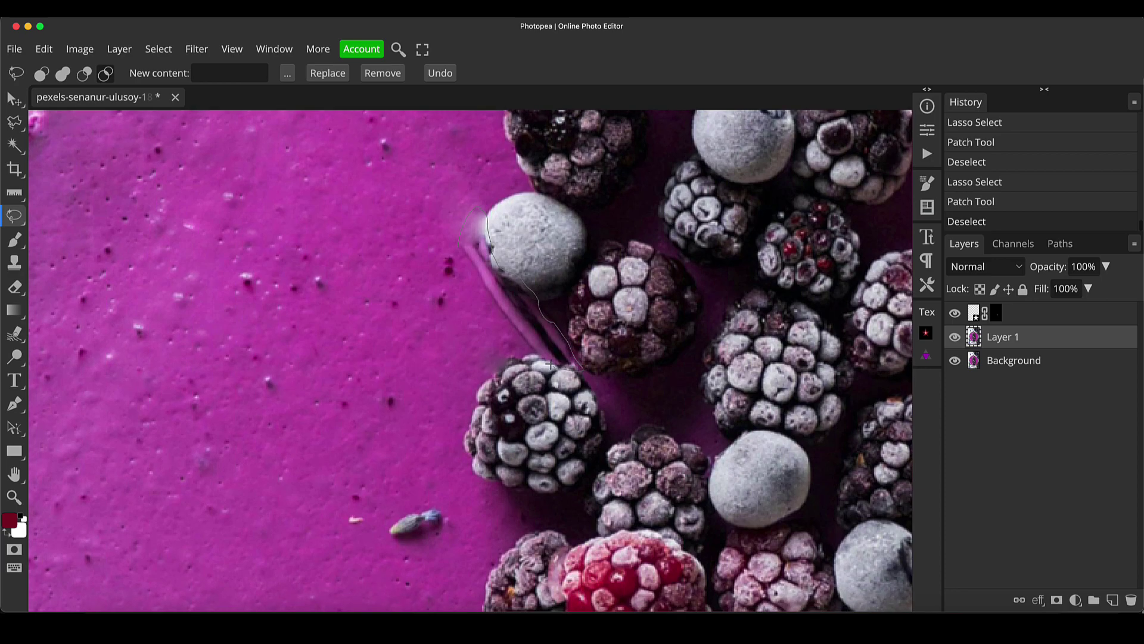
pyautogui.moveTo(463, 254); pyautogui.dragTo(464, 242)
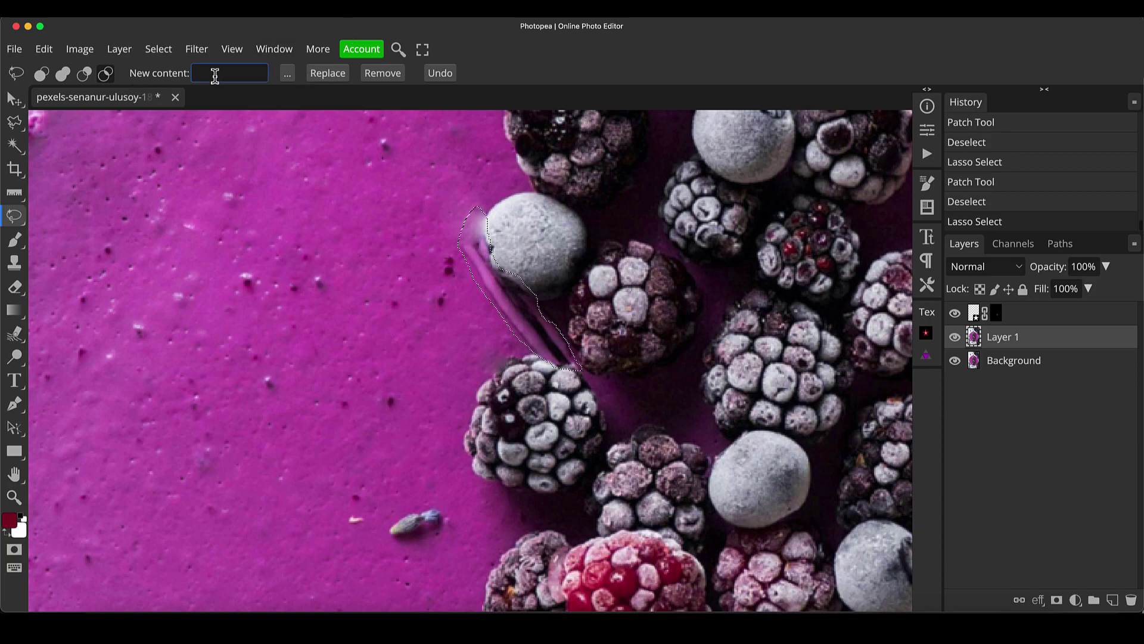
pyautogui.click(330, 79)
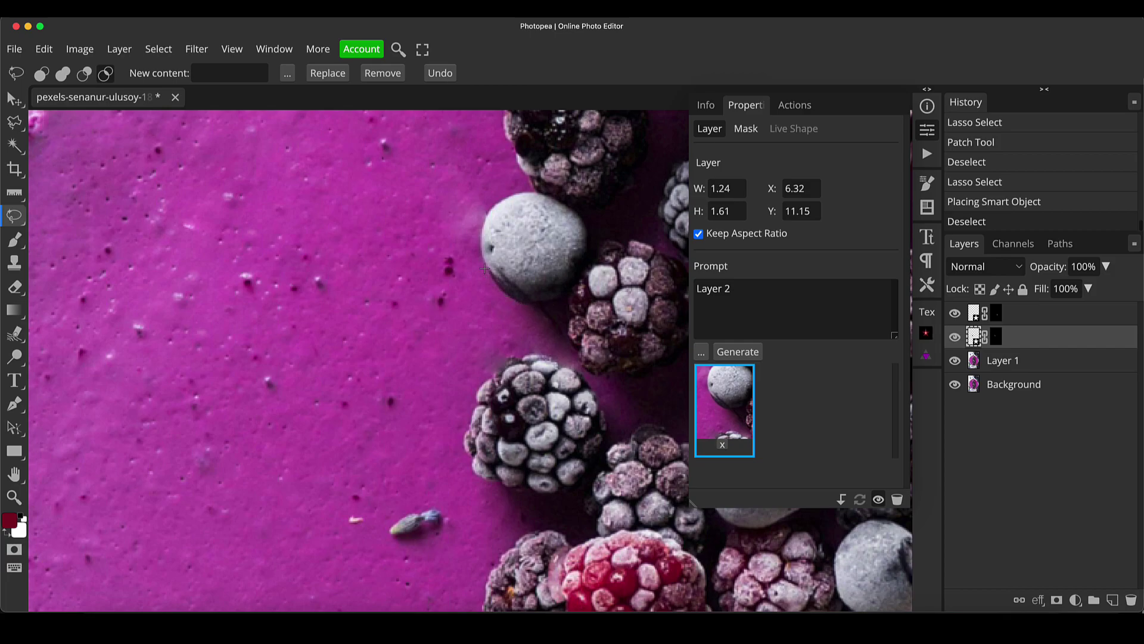
# Step: Select Layer 1 plus both generated fill layers and merge them with Ctrl+E
pyautogui.click(981, 363)
pyautogui.keyDown('shift'); pyautogui.click(977, 316); pyautogui.keyUp('shift')
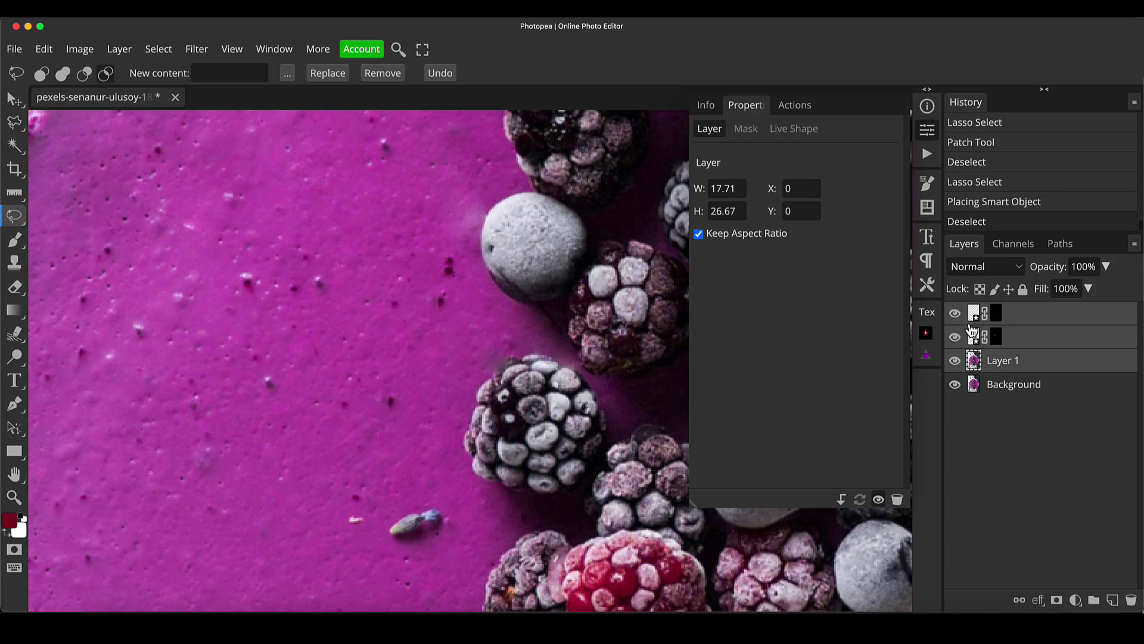
pyautogui.click(955, 314)
pyautogui.hotkey('ctrl', 'e')
# Step: Zoom to the lavender speck and patch it and the nearby dark spot with clean frosting
pyautogui.press('z')
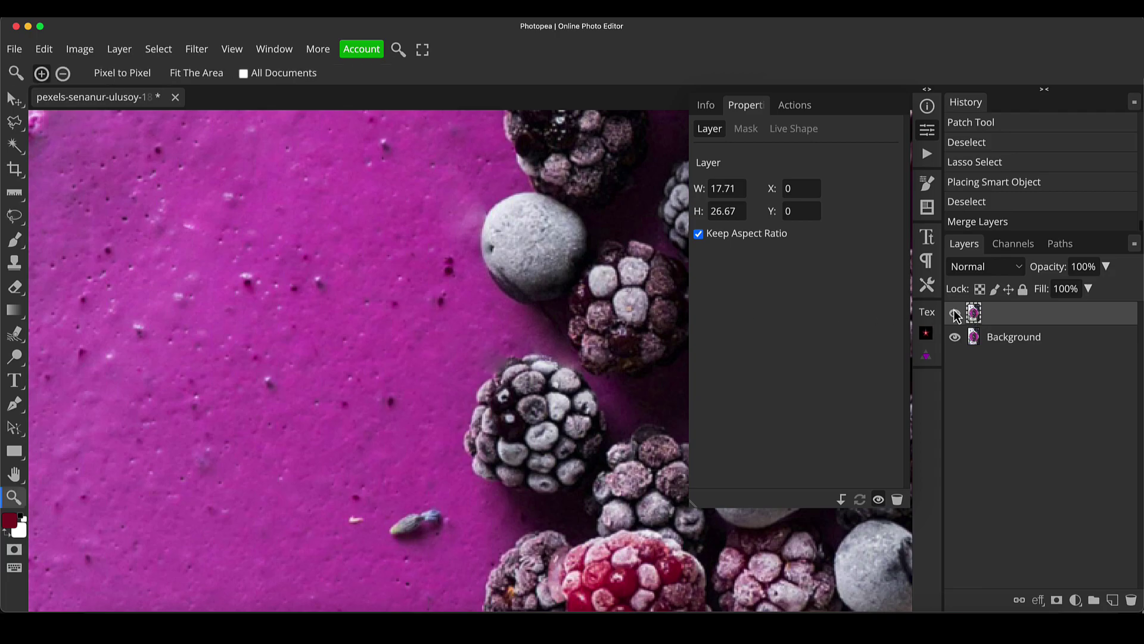
pyautogui.moveTo(493, 280); pyautogui.dragTo(444, 317)
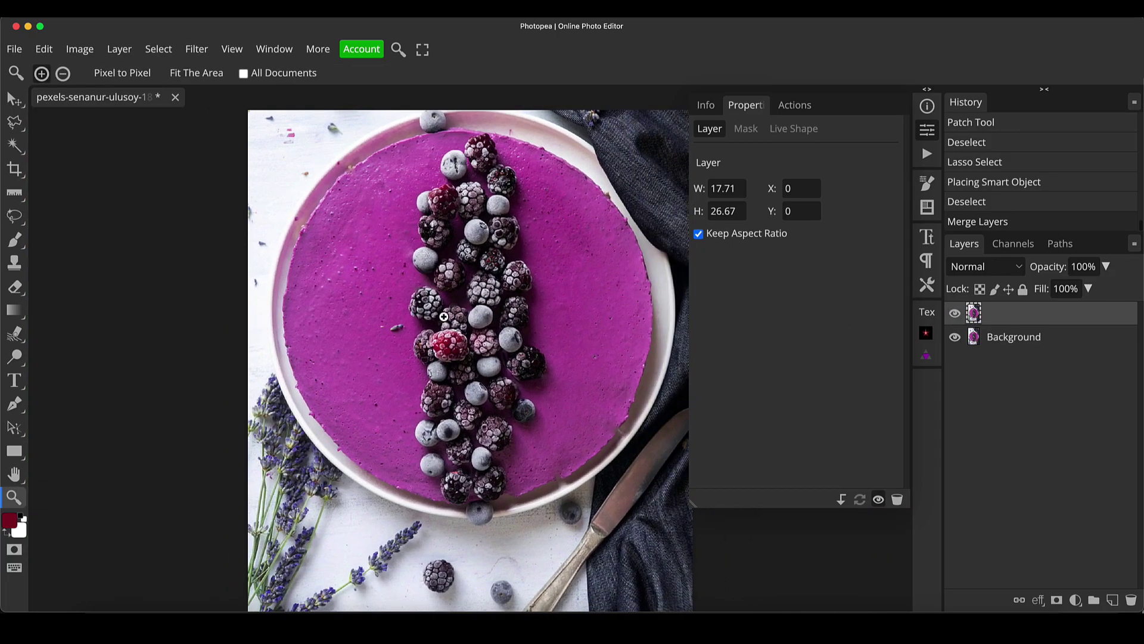
pyautogui.click(402, 332)
pyautogui.press('l')
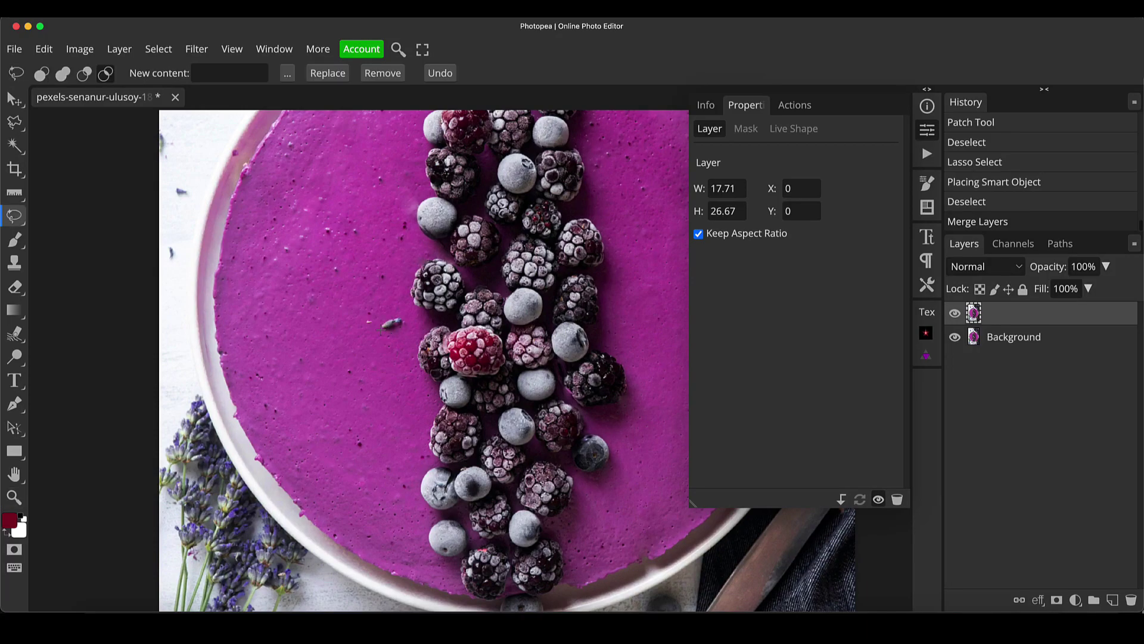
pyautogui.rightClick(13, 218)
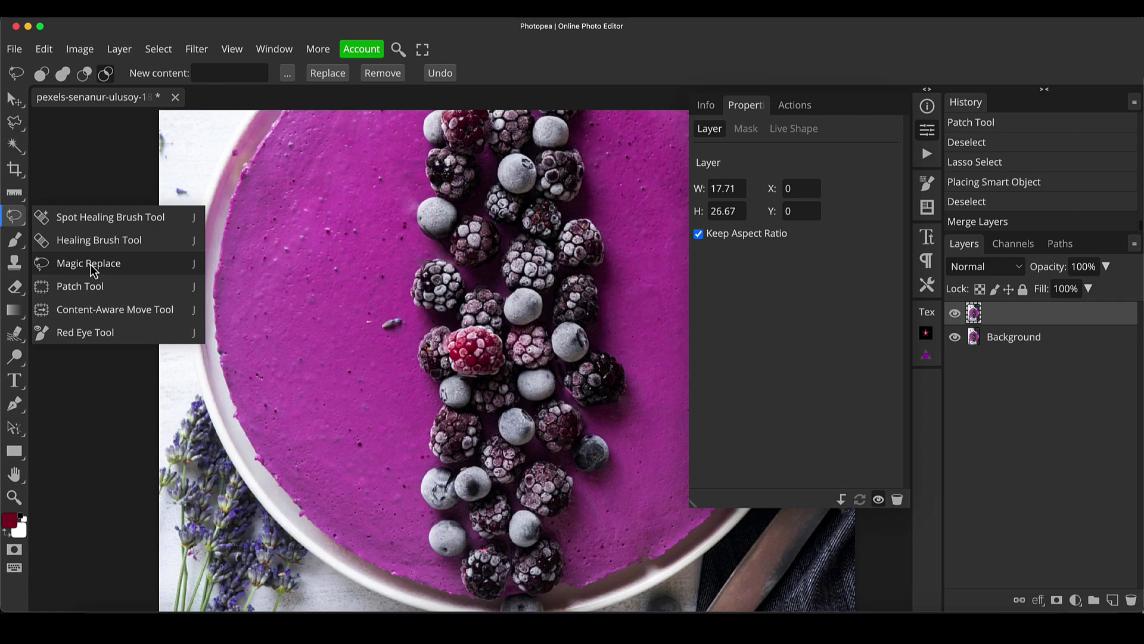
pyautogui.click(89, 287)
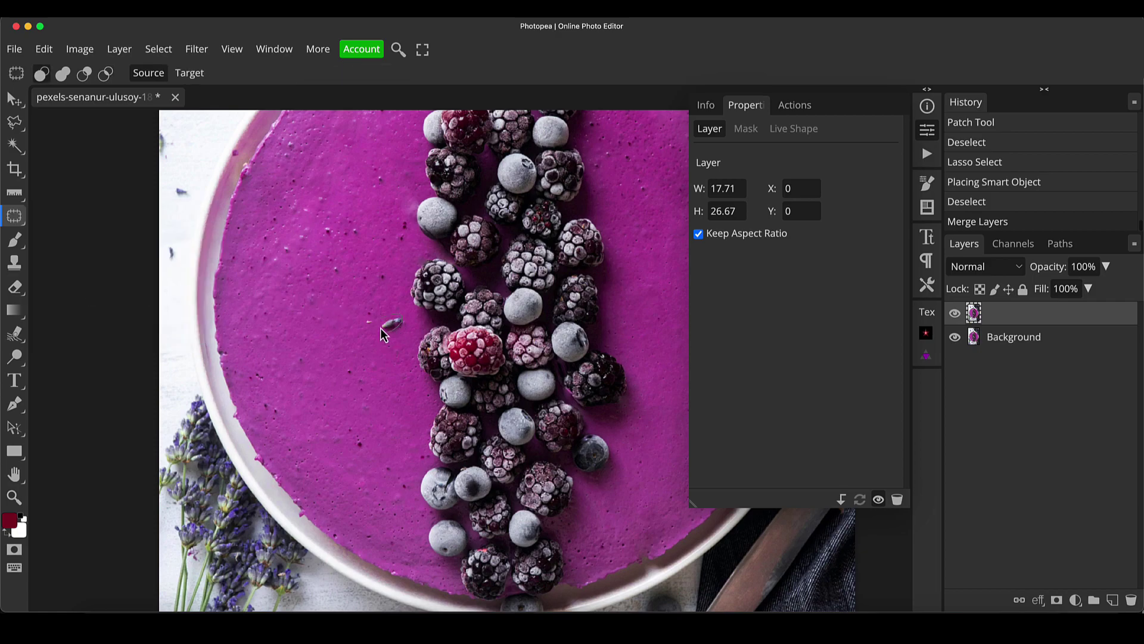
pyautogui.moveTo(380, 328); pyautogui.dragTo(383, 295)
pyautogui.hotkey('ctrl', 'd')
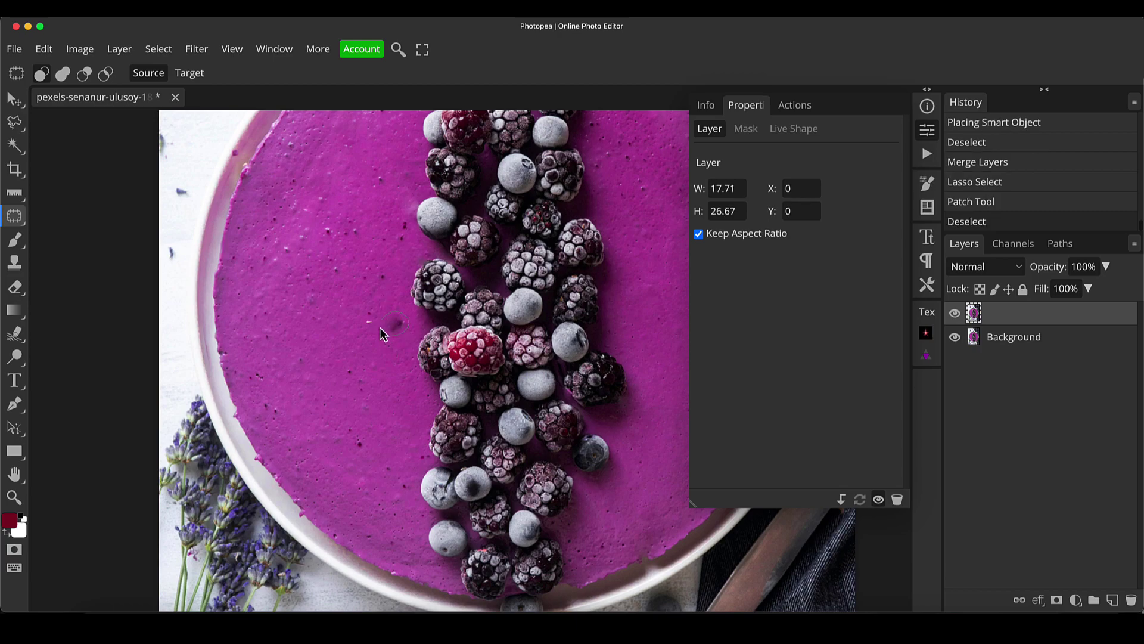
pyautogui.moveTo(380, 328)
pyautogui.mouseDown()
pyautogui.moveTo(360, 296)
pyautogui.moveTo(349, 388)
pyautogui.moveTo(334, 310)
pyautogui.moveTo(364, 234)
pyautogui.mouseUp()
pyautogui.hotkey('ctrl', 'd')
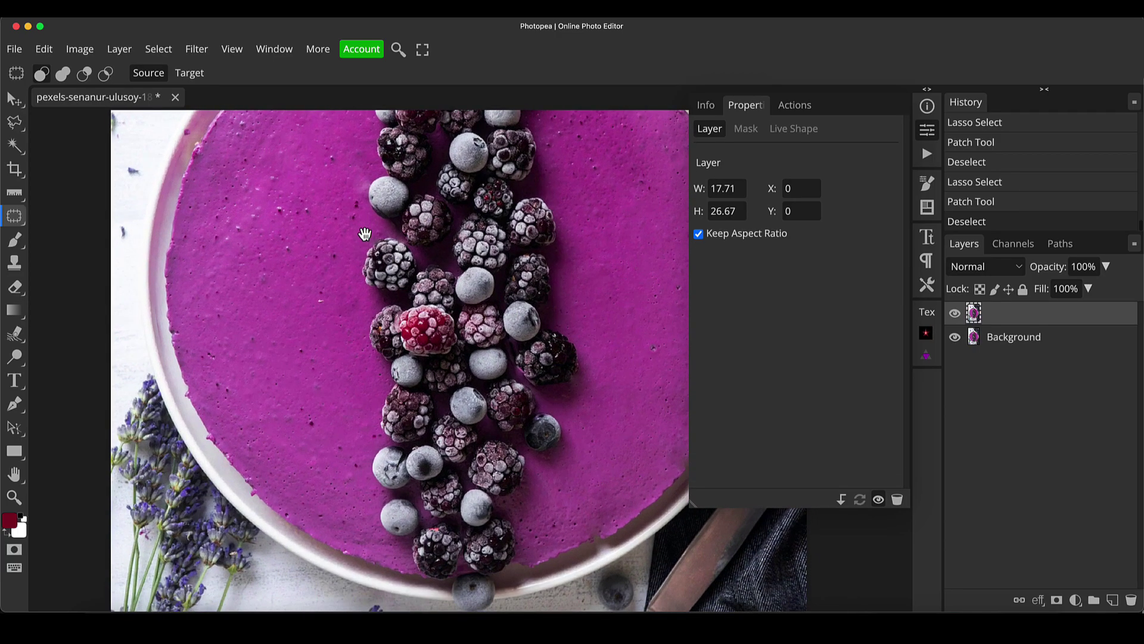
pyautogui.press('z')
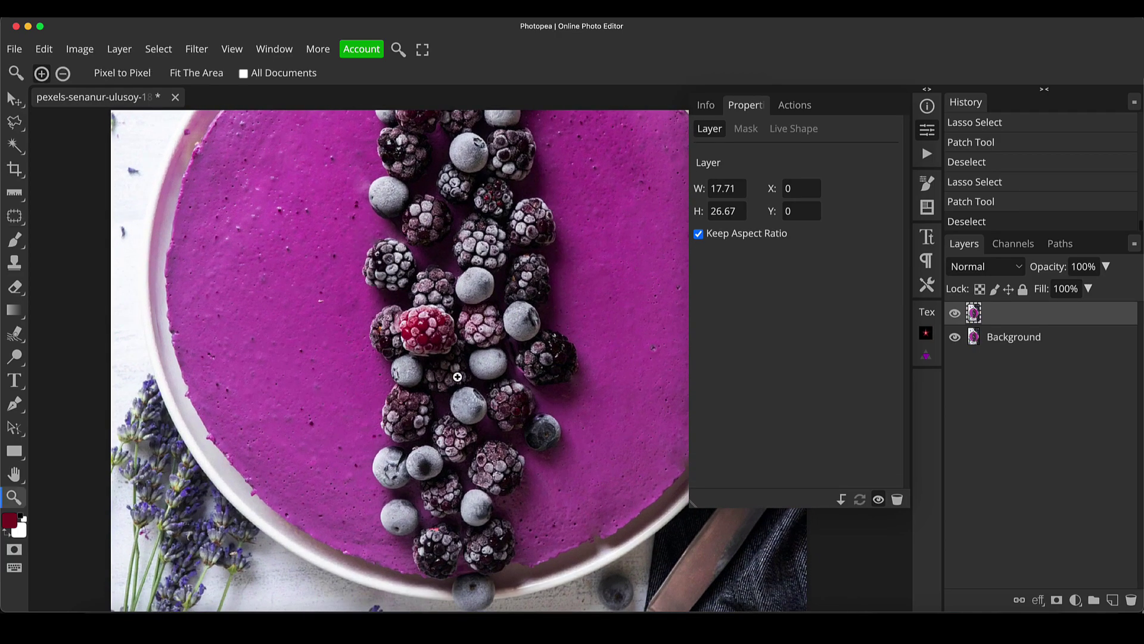
pyautogui.click(437, 328)
pyautogui.moveTo(530, 279); pyautogui.dragTo(459, 349)
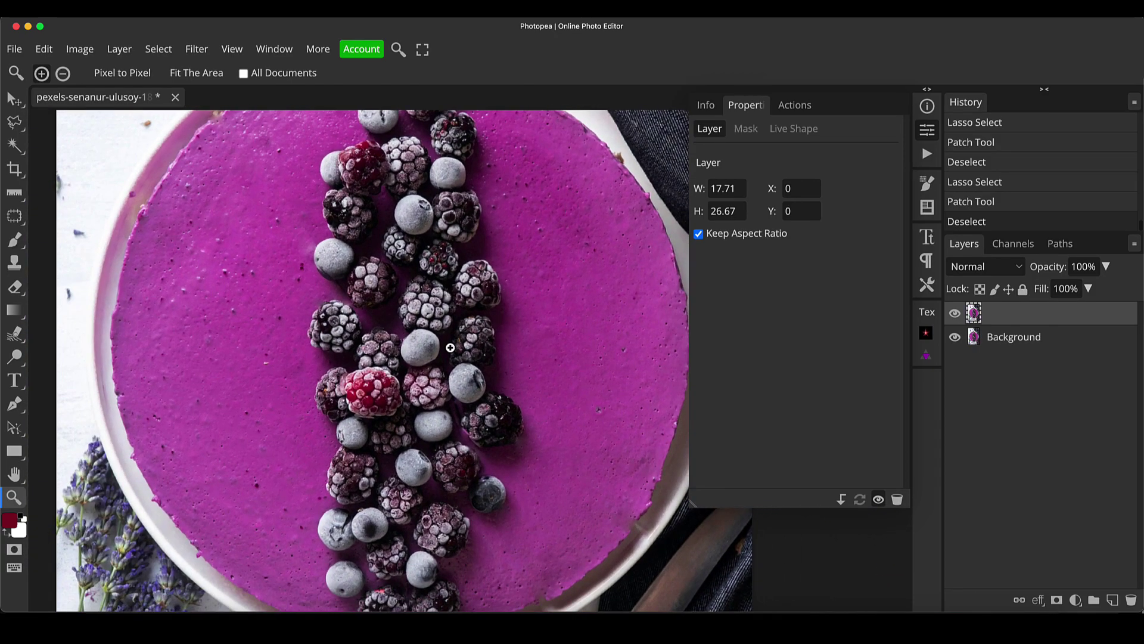
pyautogui.moveTo(434, 301)
pyautogui.mouseDown()
pyautogui.moveTo(402, 353)
pyautogui.moveTo(421, 304)
pyautogui.mouseUp()
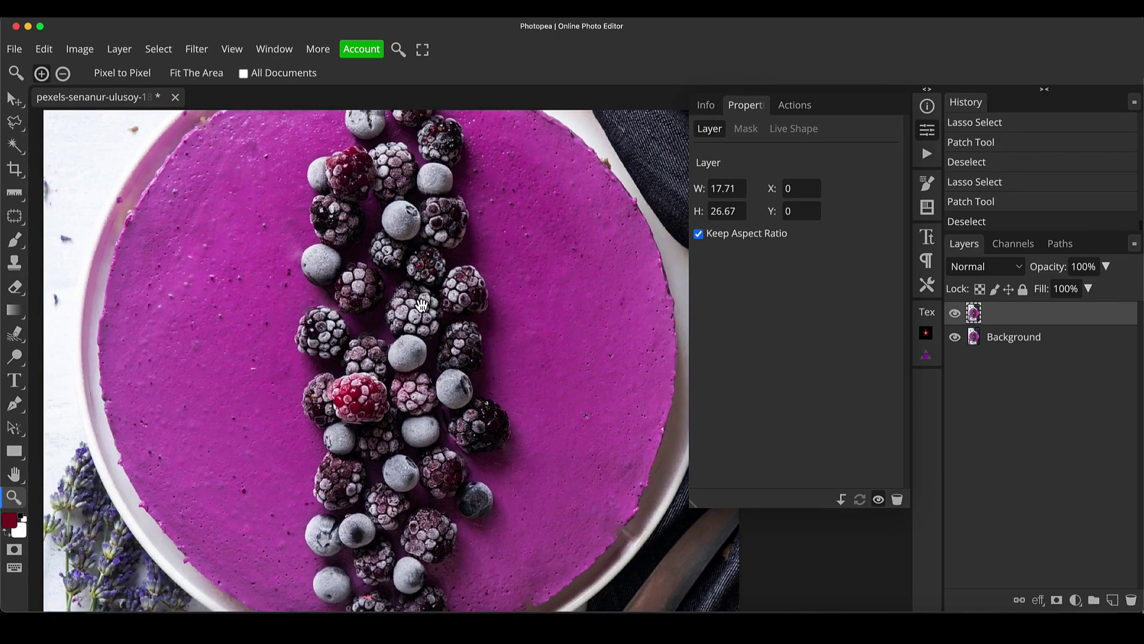
pyautogui.click(353, 397)
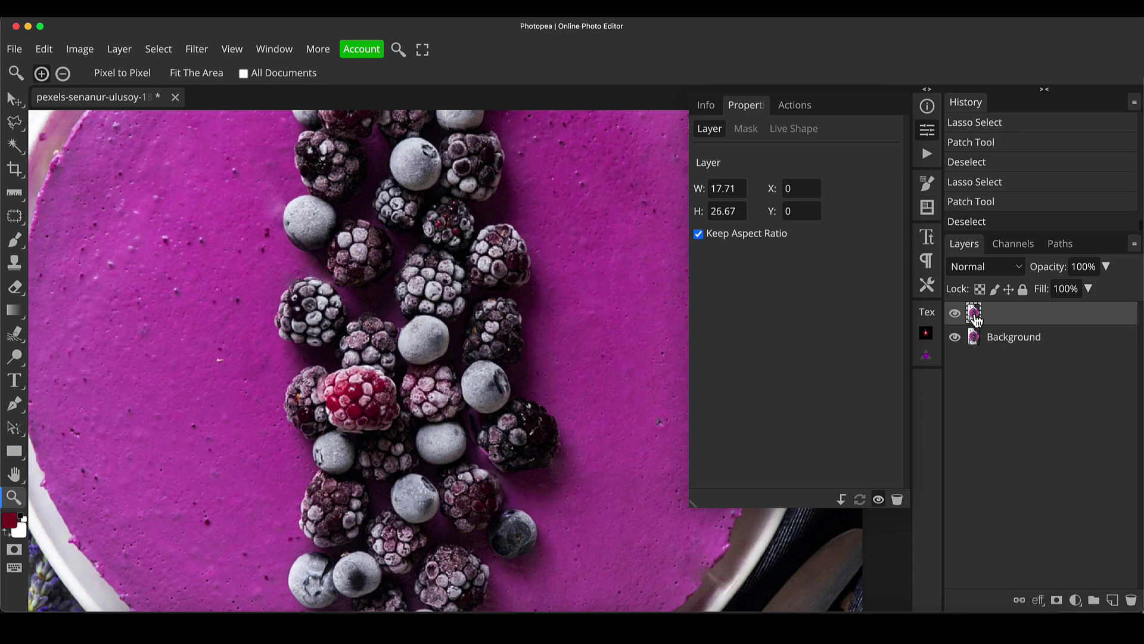
# Step: Create a new empty layer on top and set its blend mode to Soft Light
pyautogui.click(1110, 602)
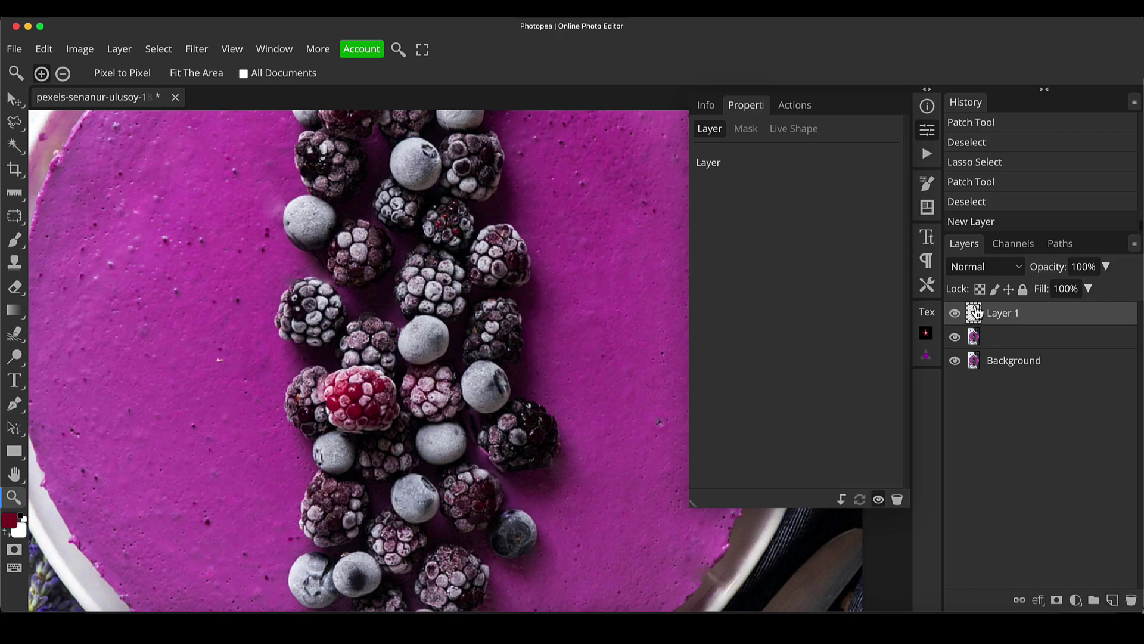
pyautogui.click(972, 267)
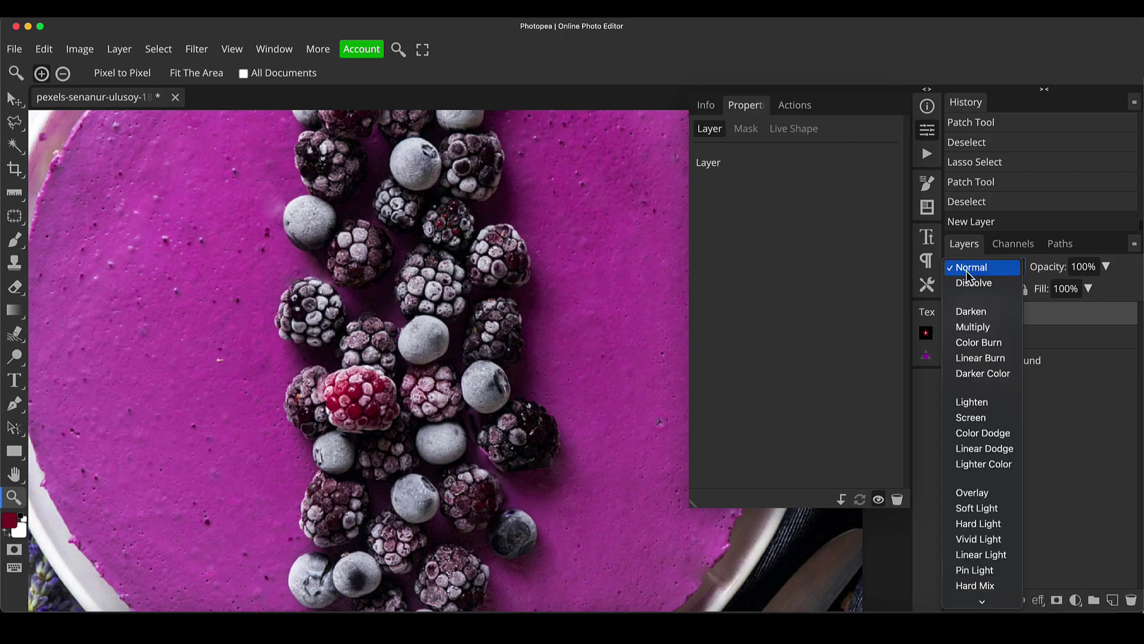
pyautogui.click(976, 508)
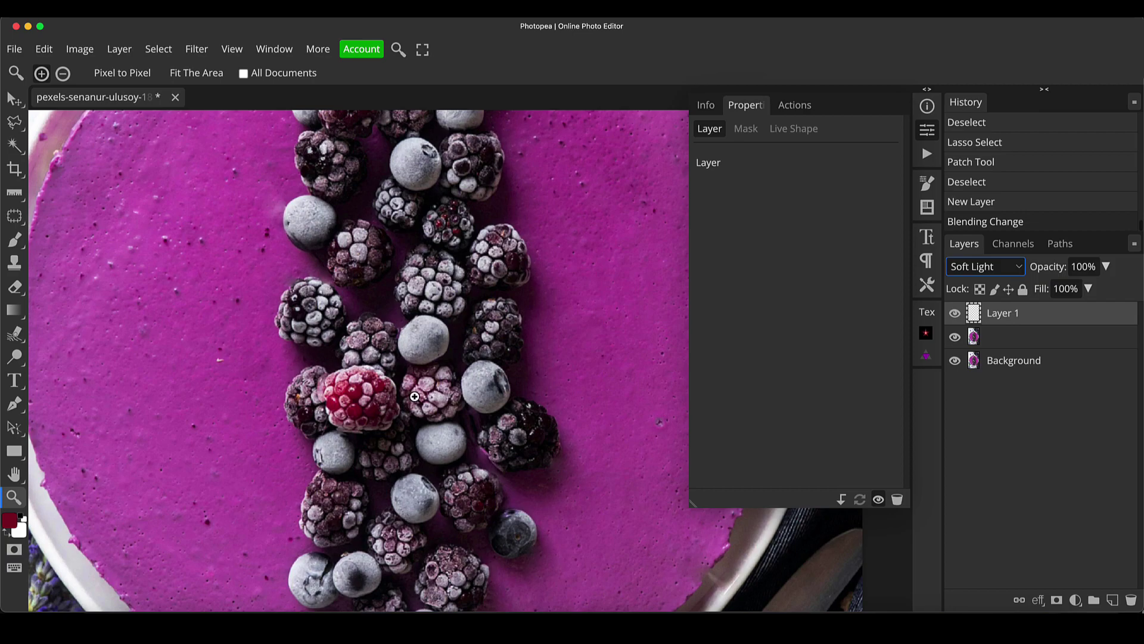
pyautogui.press('b')
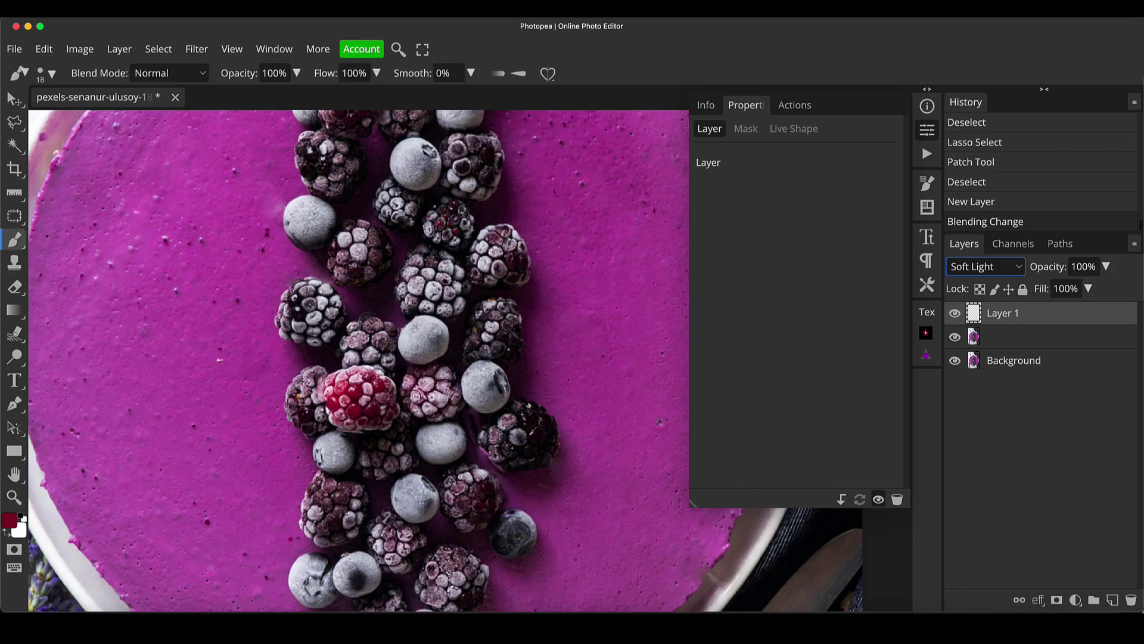
# Step: Sample the raspberry's dark red #800121 and set the brush to 76 px, 17% hardness
pyautogui.keyDown('alt'); pyautogui.click(355, 393); pyautogui.keyUp('alt')
pyautogui.keyDown('alt'); pyautogui.click(357, 391); pyautogui.keyUp('alt')
pyautogui.rightClick(459, 391)
pyautogui.moveTo(488, 409); pyautogui.dragTo(442, 404)
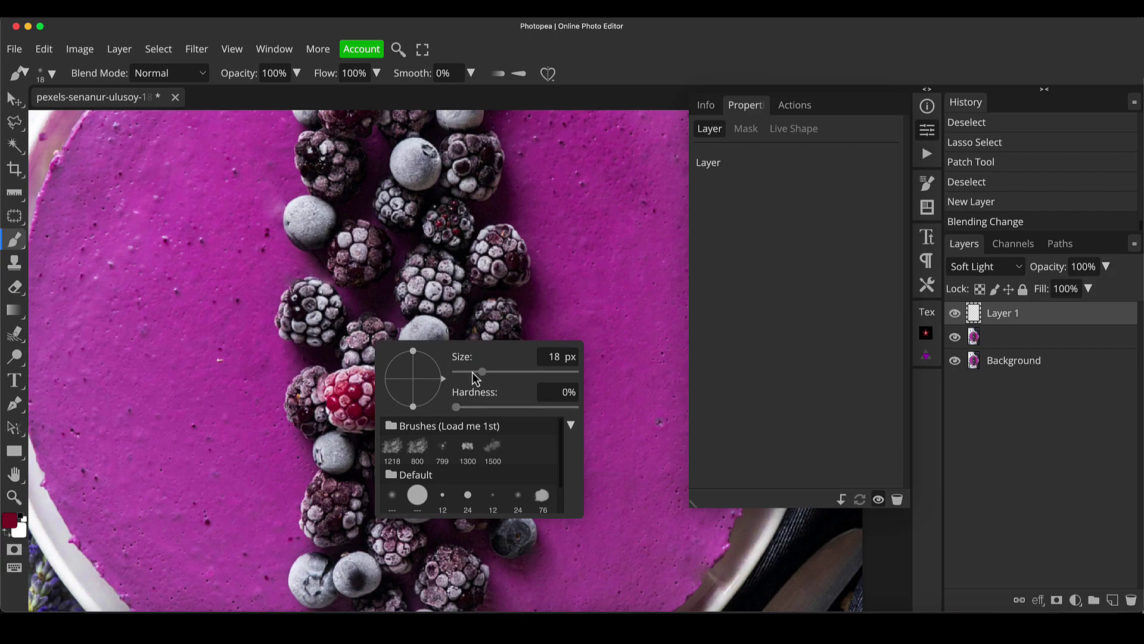
pyautogui.moveTo(481, 372); pyautogui.dragTo(504, 377)
pyautogui.moveTo(457, 407)
pyautogui.mouseDown()
pyautogui.moveTo(477, 409)
pyautogui.moveTo(500, 375)
pyautogui.mouseUp()
# Step: Paint dark red strokes over several frozen blackberries on the Soft Light layer
pyautogui.click(492, 261)
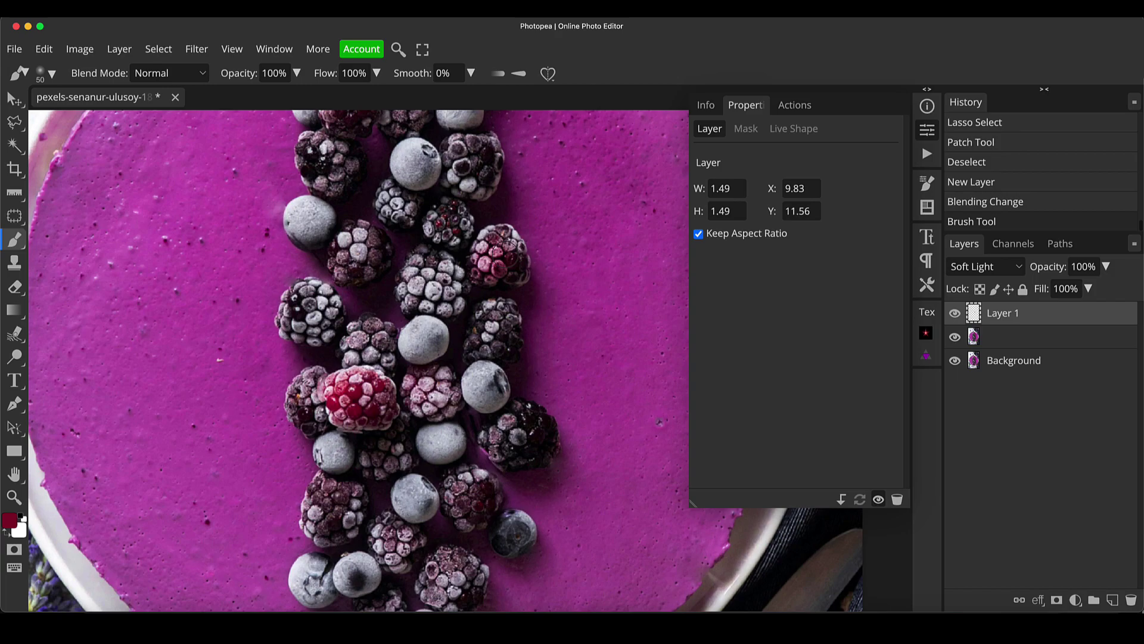
pyautogui.hotkey('ctrl', 'z')
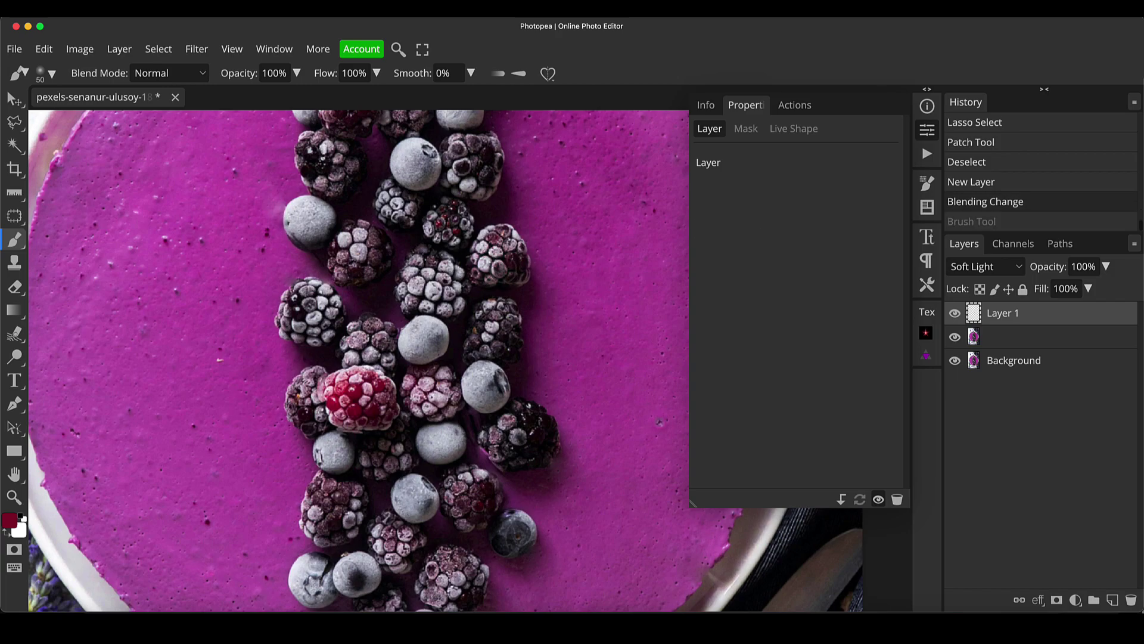
pyautogui.moveTo(473, 516)
pyautogui.mouseDown()
pyautogui.moveTo(462, 485)
pyautogui.moveTo(469, 476)
pyautogui.moveTo(484, 488)
pyautogui.moveTo(449, 486)
pyautogui.moveTo(472, 518)
pyautogui.moveTo(484, 493)
pyautogui.mouseUp()
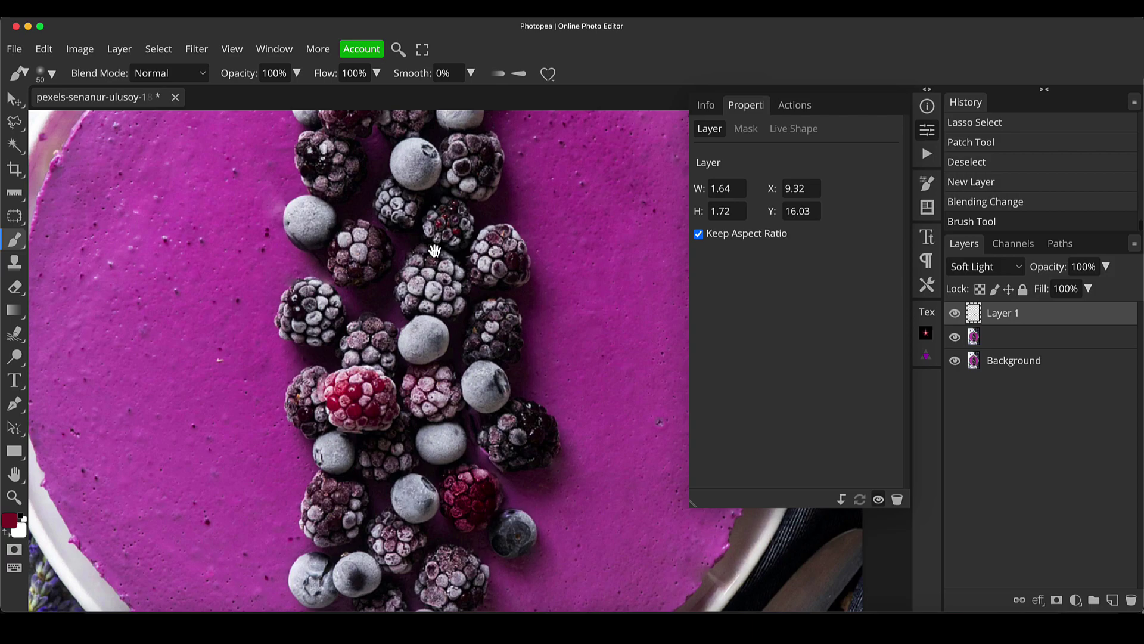
pyautogui.scroll(3, 434, 250)
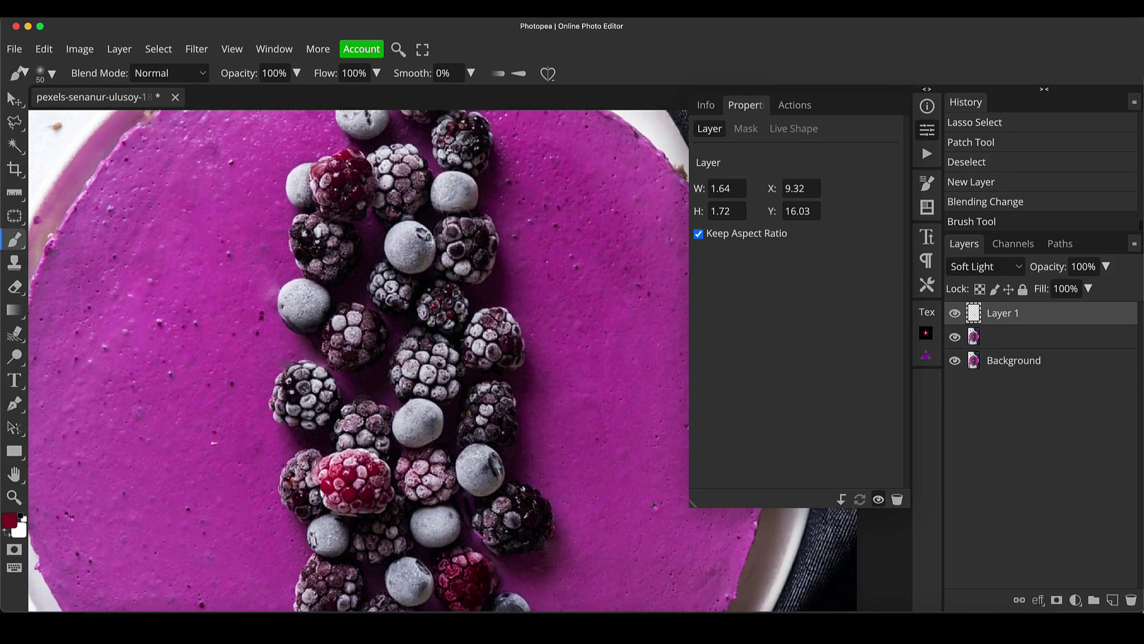
pyautogui.moveTo(453, 258)
pyautogui.mouseDown()
pyautogui.moveTo(482, 233)
pyautogui.moveTo(477, 262)
pyautogui.moveTo(455, 261)
pyautogui.moveTo(484, 243)
pyautogui.moveTo(471, 292)
pyautogui.mouseUp()
pyautogui.press('z')
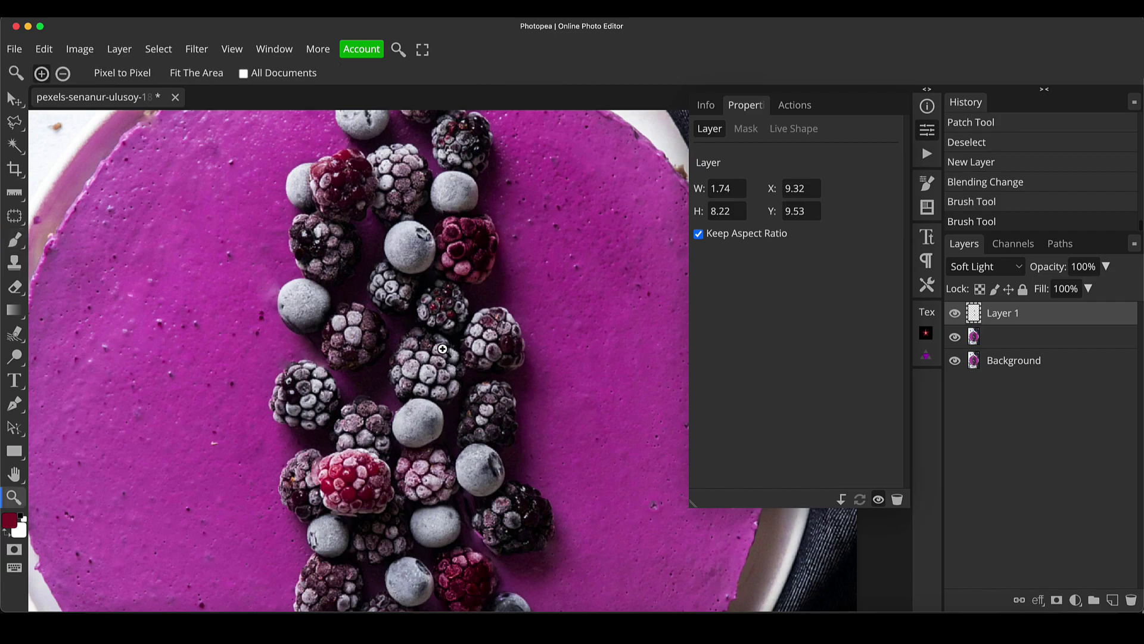
pyautogui.keyDown('alt'); pyautogui.click(430, 349); pyautogui.keyUp('alt')
pyautogui.click(431, 350)
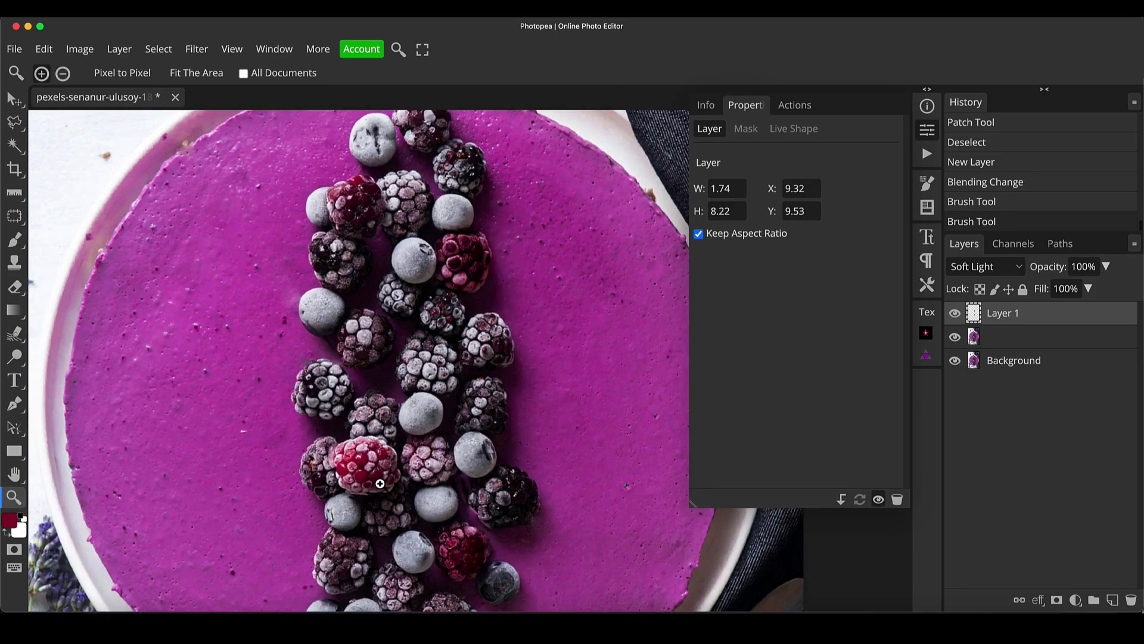
pyautogui.press('b')
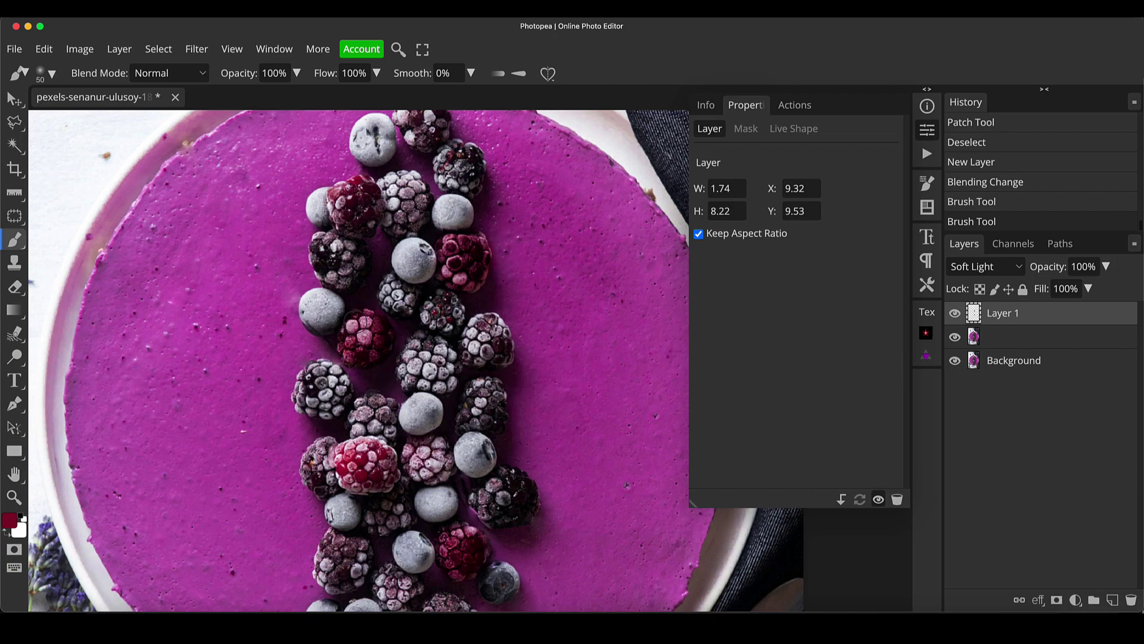
pyautogui.moveTo(353, 317); pyautogui.dragTo(361, 346)
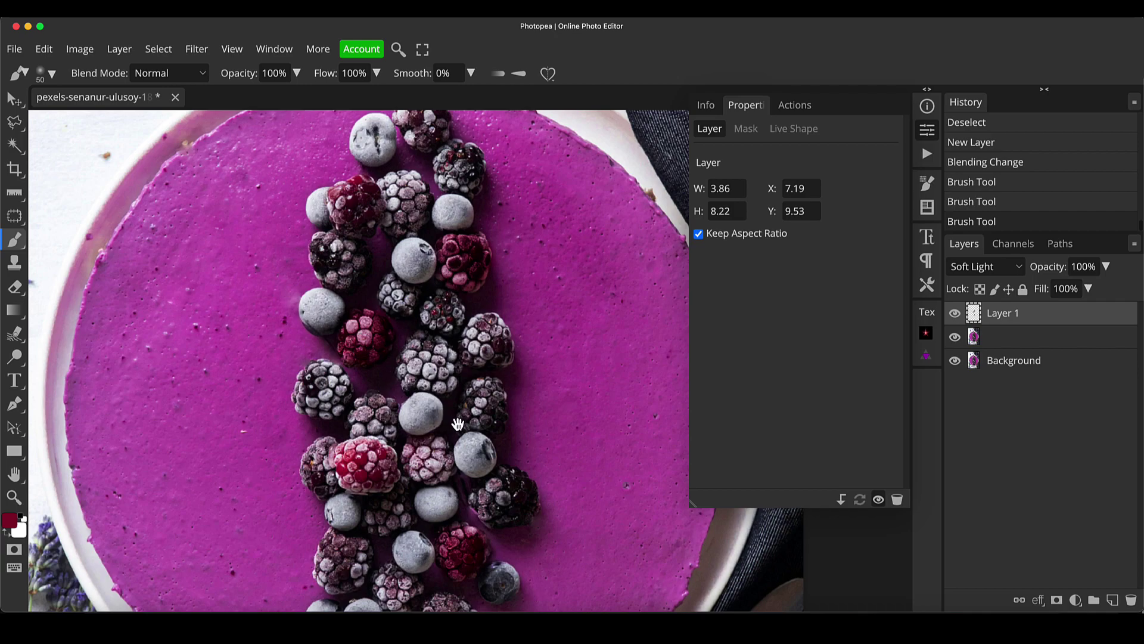
pyautogui.scroll(-3, 459, 424)
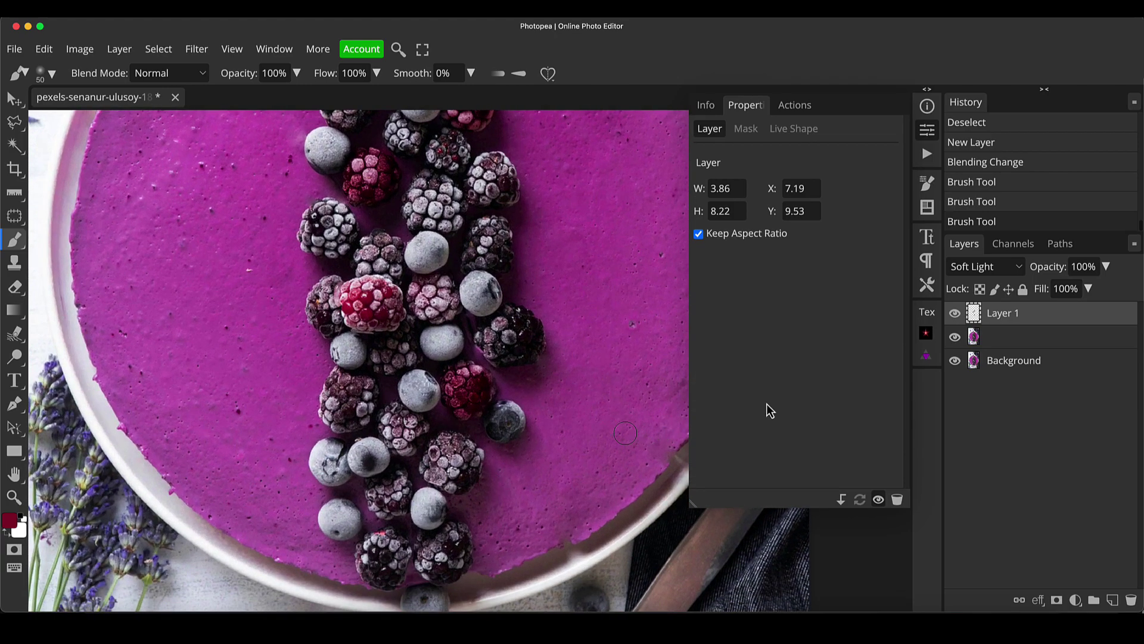
# Step: Add Layer 2 and set its blend mode to Color
pyautogui.click(1112, 599)
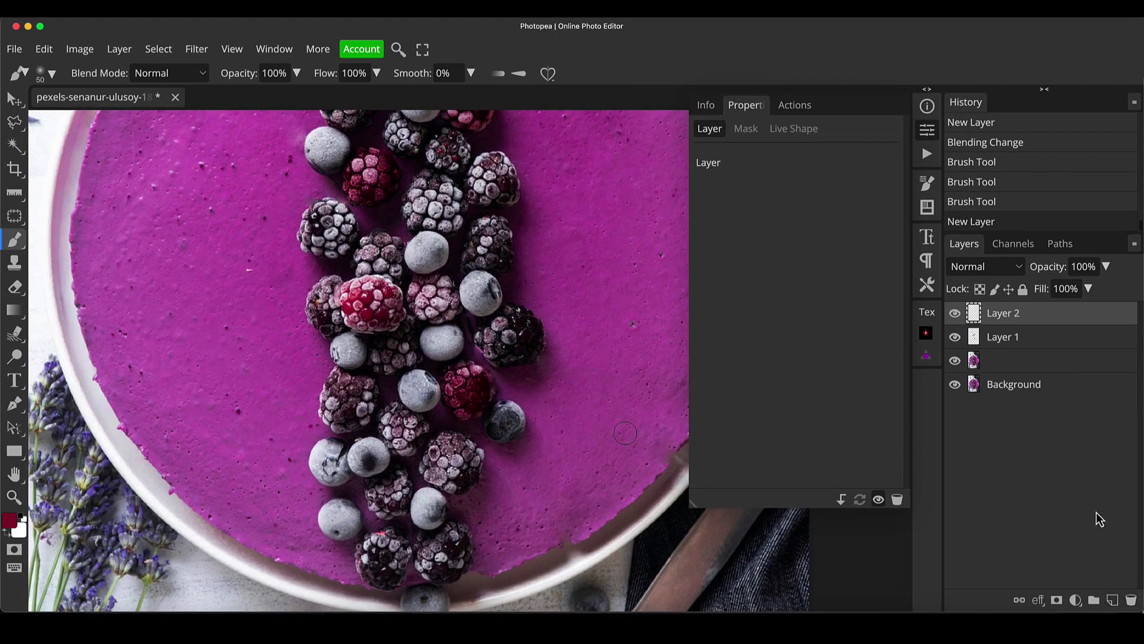
pyautogui.click(1004, 273)
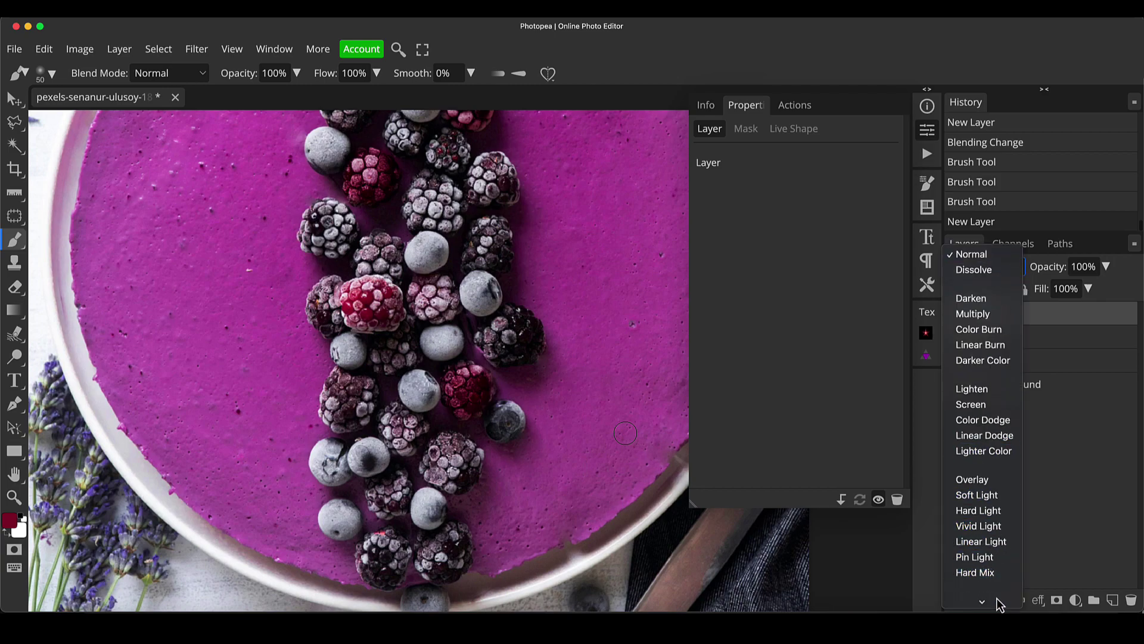
pyautogui.moveTo(1001, 603)
pyautogui.click(967, 581)
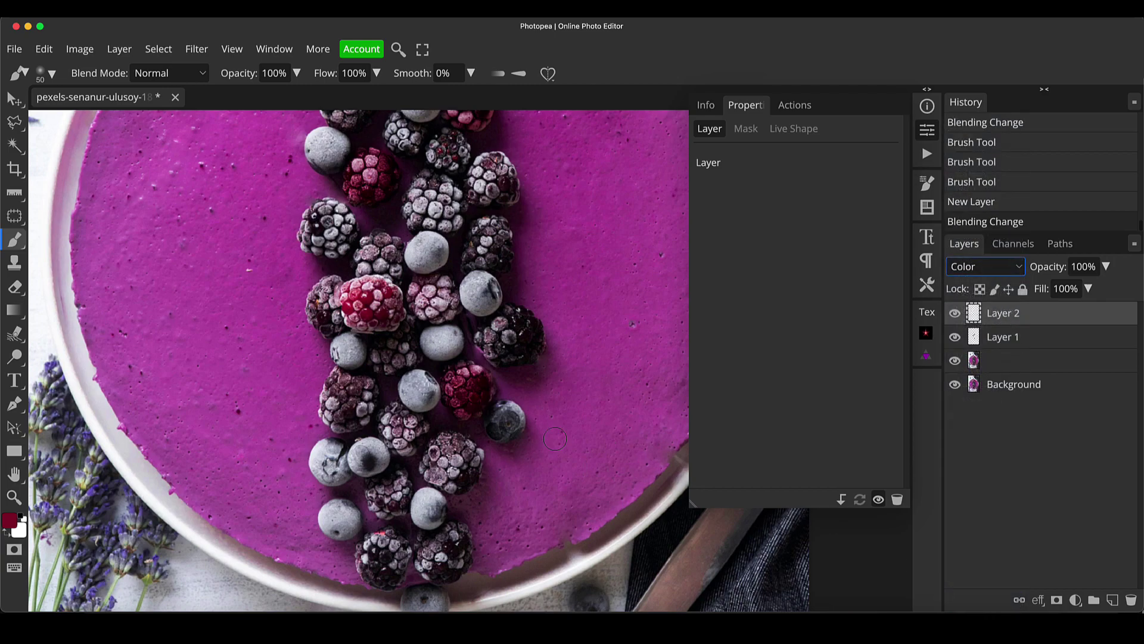
# Step: Dab red onto a blackberry, set Layer 2 opacity to 62%, and reselect Layer 1
pyautogui.click(349, 408)
pyautogui.click(348, 417)
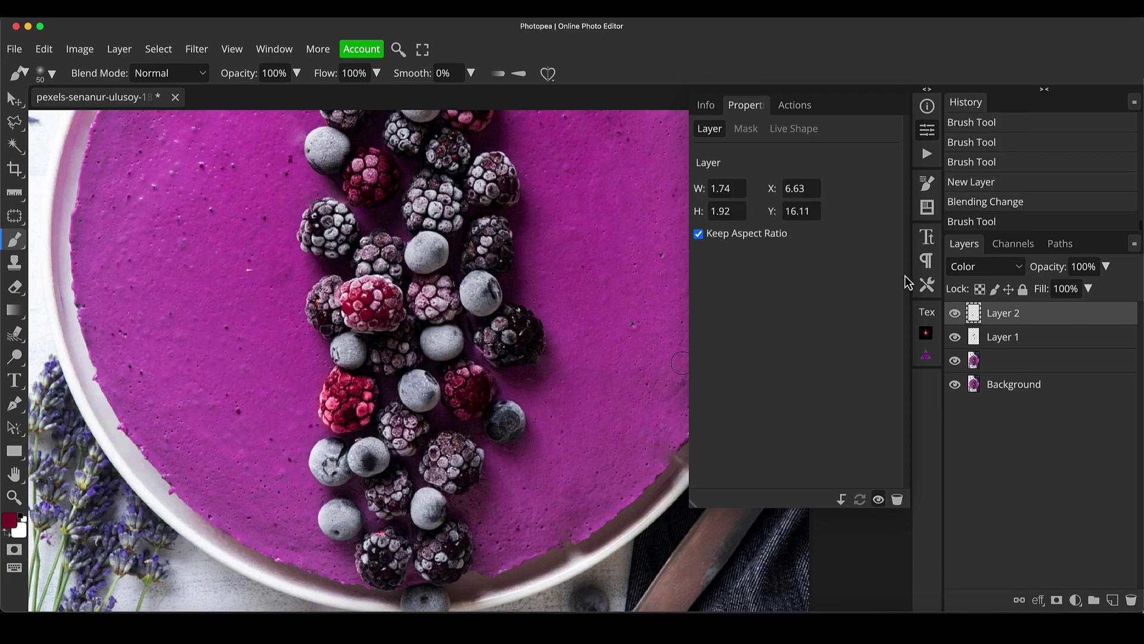
pyautogui.moveTo(1052, 266); pyautogui.dragTo(1018, 276)
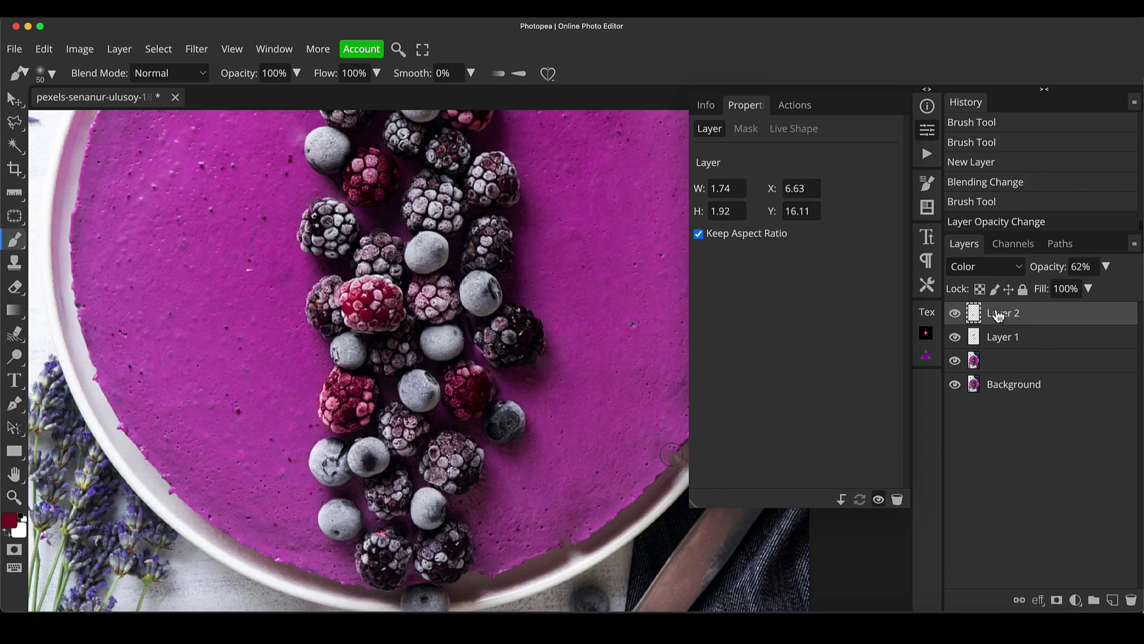
pyautogui.click(975, 337)
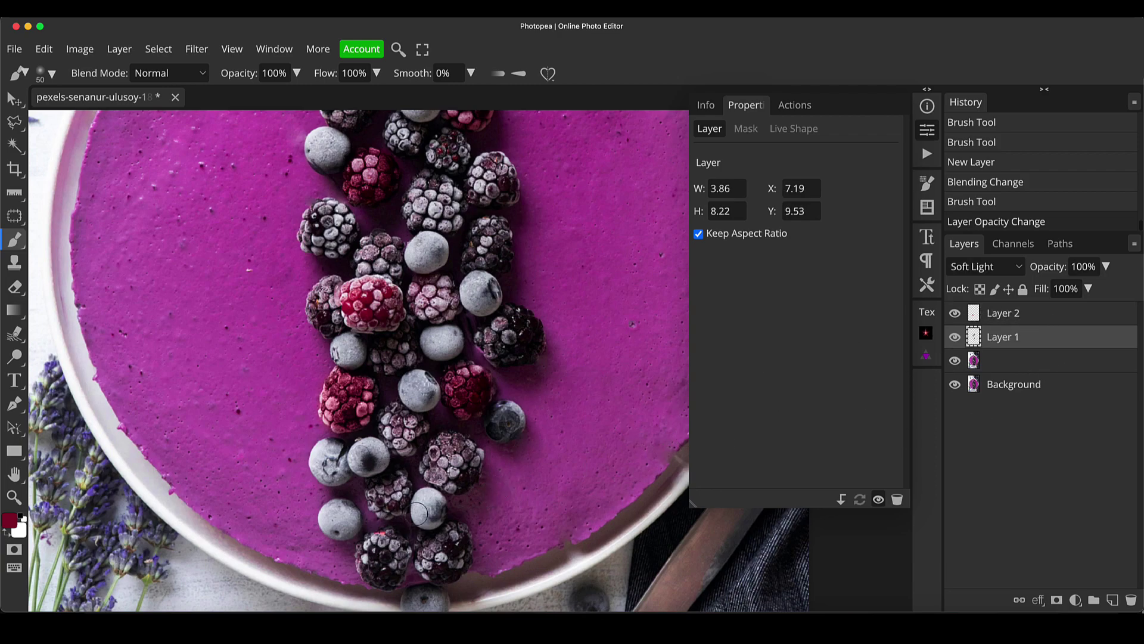
# Step: Brush dark red tint over the blackberries near the top of the cake on Layer 1
pyautogui.moveTo(474, 153); pyautogui.dragTo(492, 415)
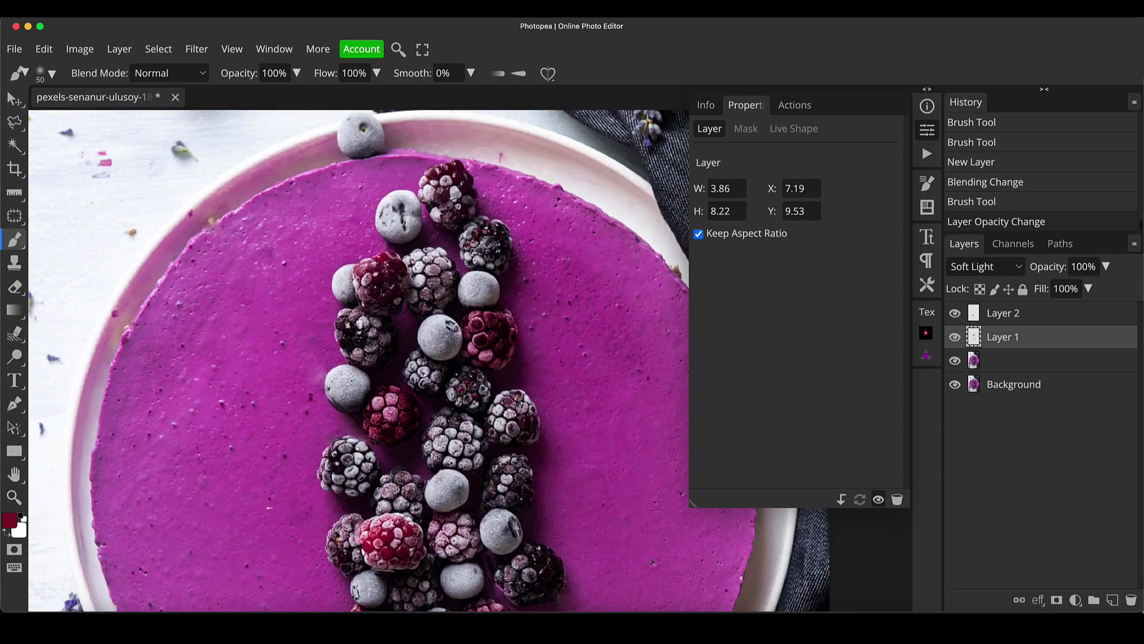
pyautogui.click(477, 251)
pyautogui.click(492, 261)
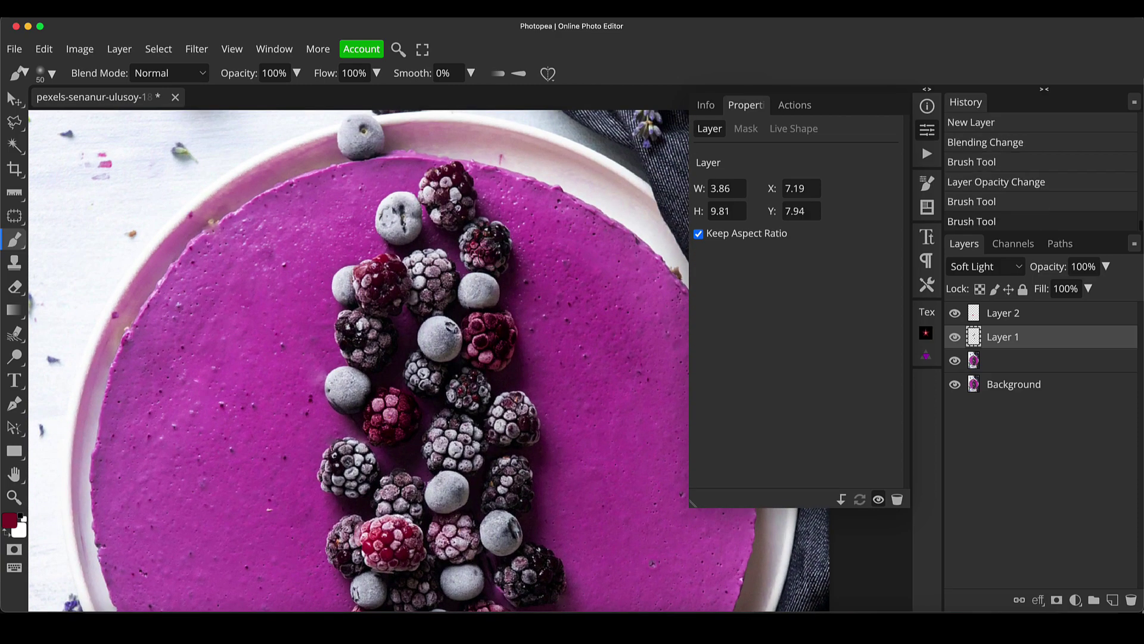
pyautogui.click(502, 245)
# Step: Zoom in to inspect a tinted blackberry, then redden more of the upper berries
pyautogui.press('z')
pyautogui.click(503, 242)
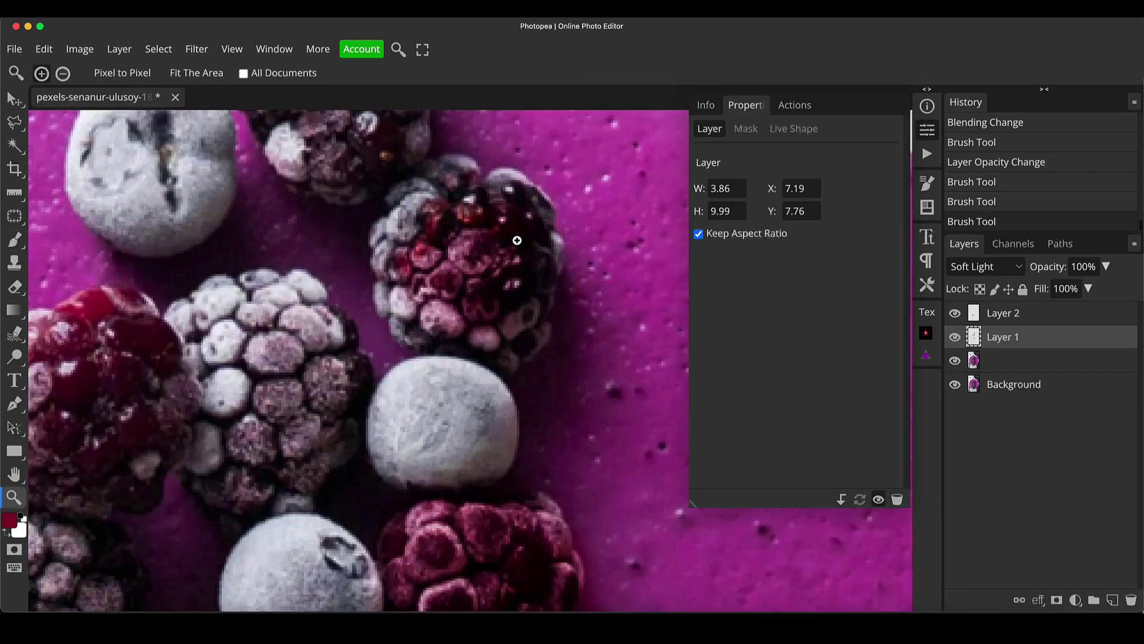
pyautogui.press('b')
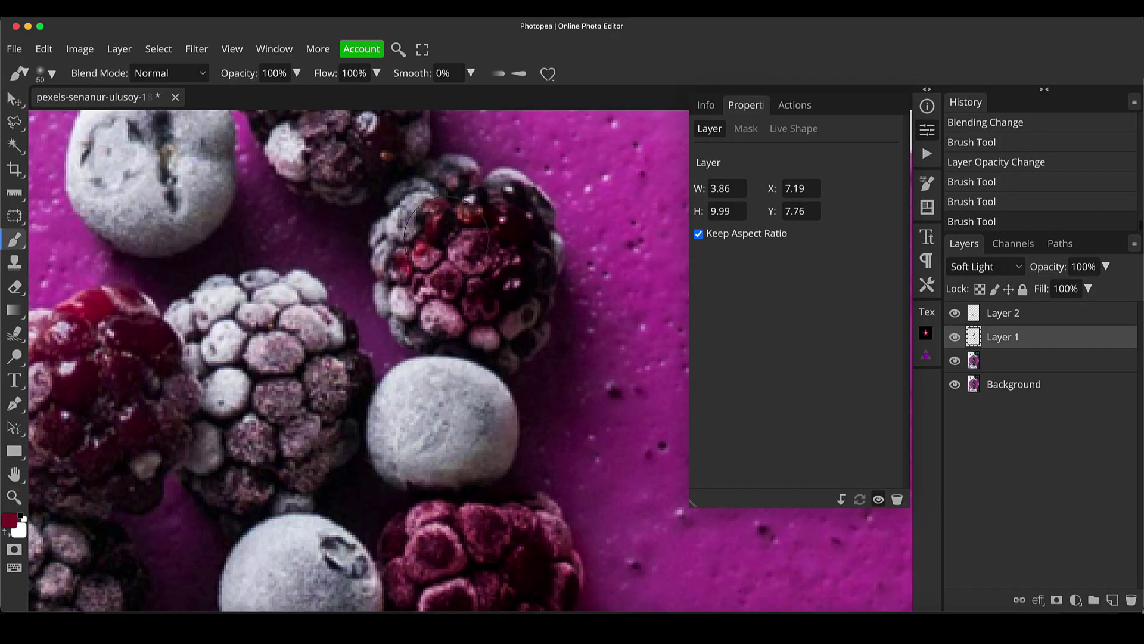
pyautogui.press('z')
pyautogui.keyDown('alt'); pyautogui.click(514, 354); pyautogui.keyUp('alt')
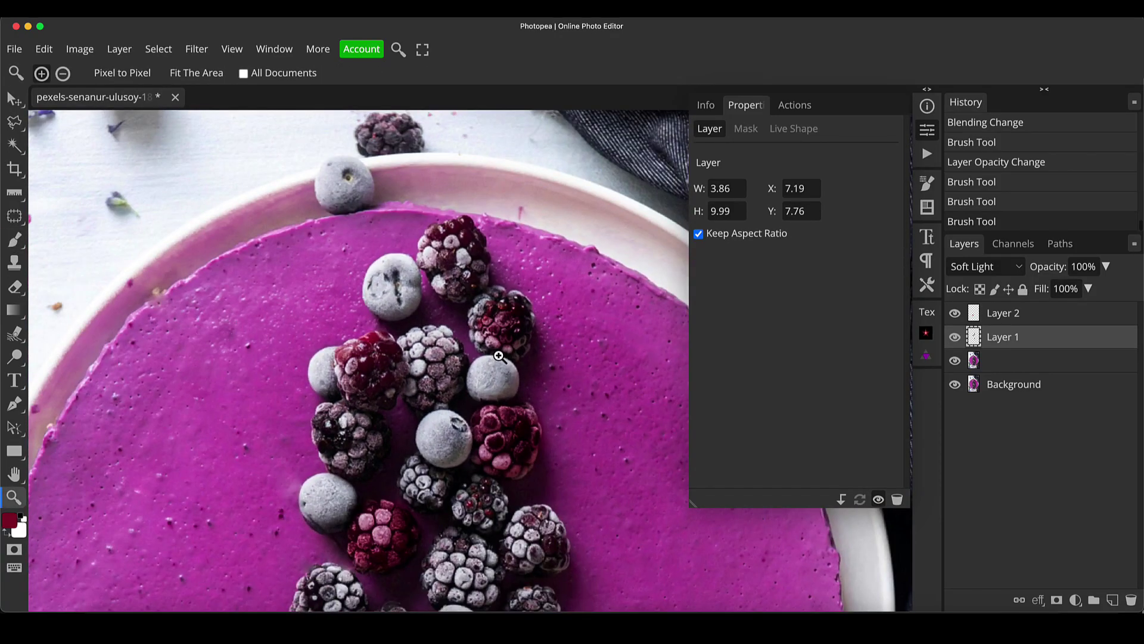
pyautogui.press('b')
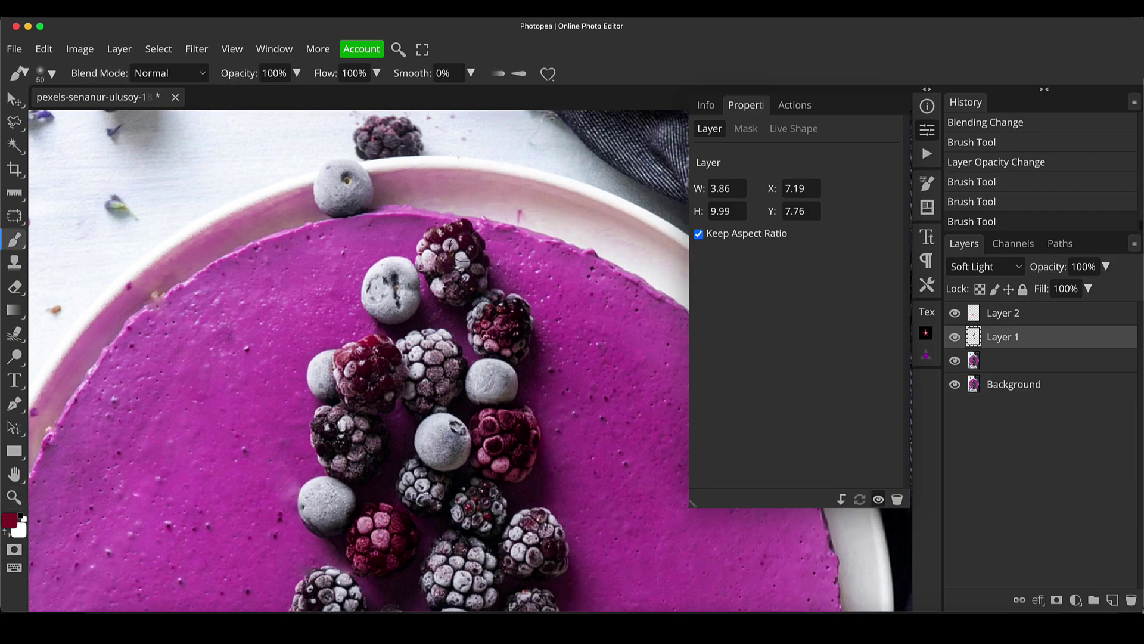
pyautogui.moveTo(447, 253); pyautogui.dragTo(468, 281)
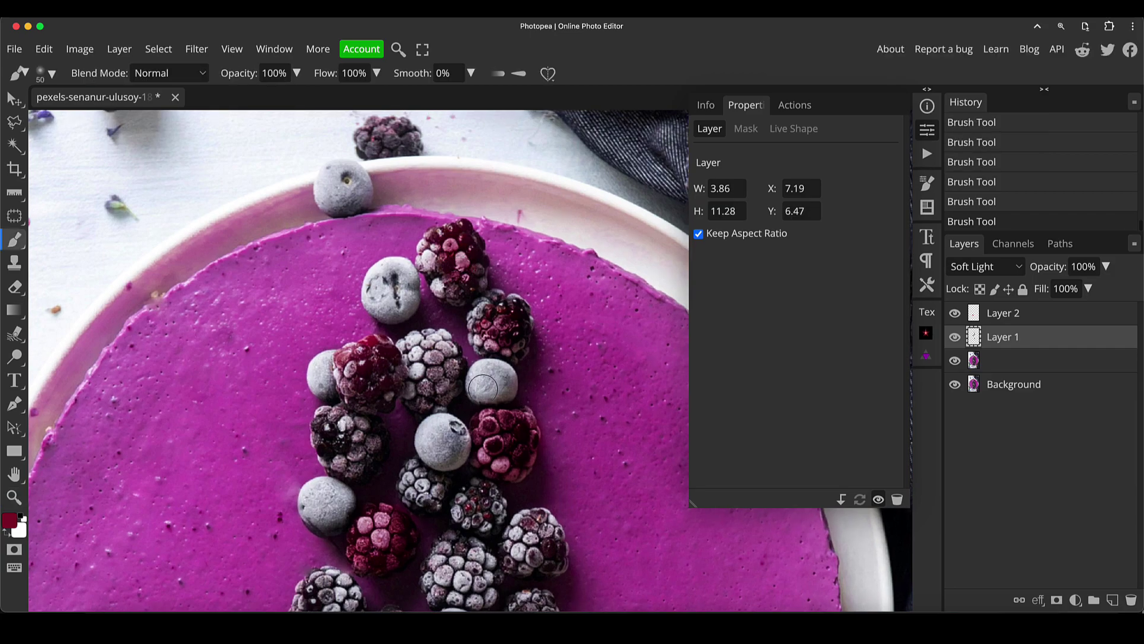